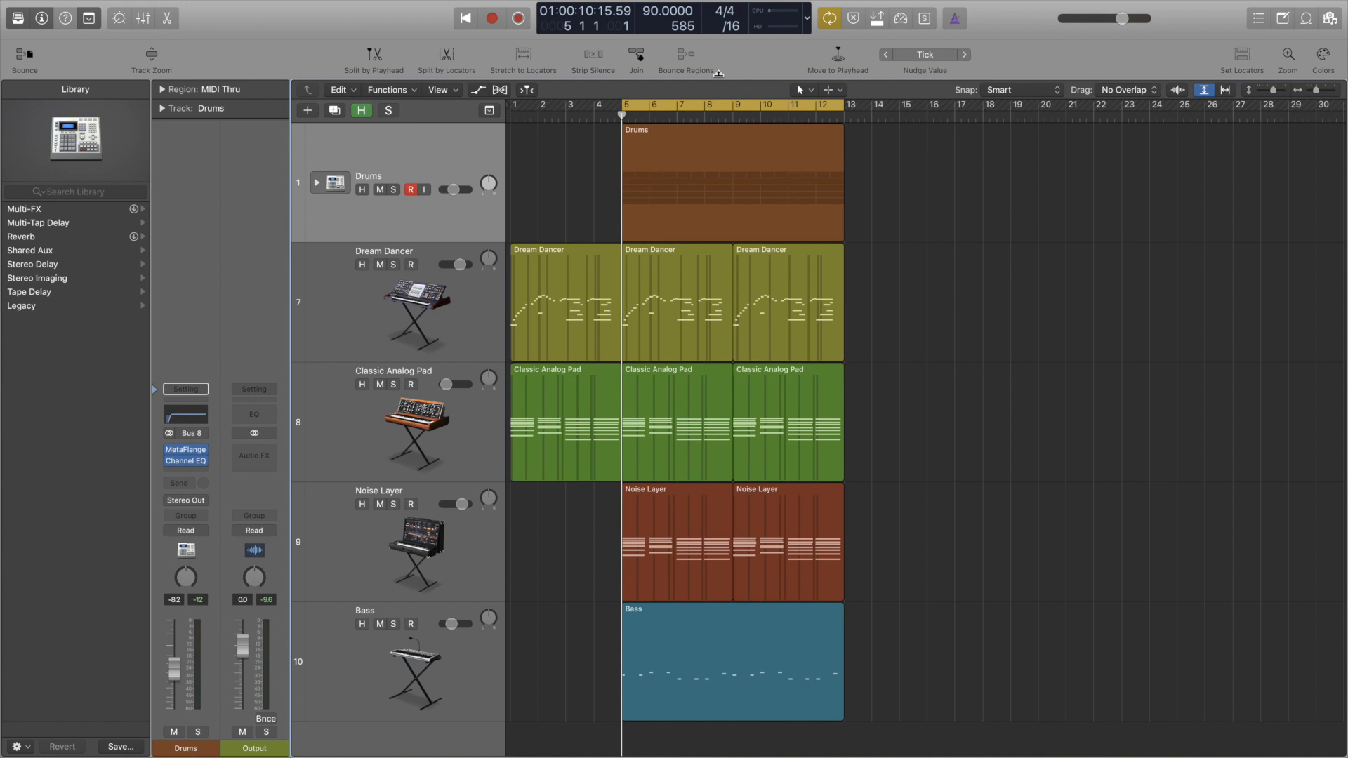
- Expand the Drums track stack and deselect the regions on its Sample track
left_click(315, 185)
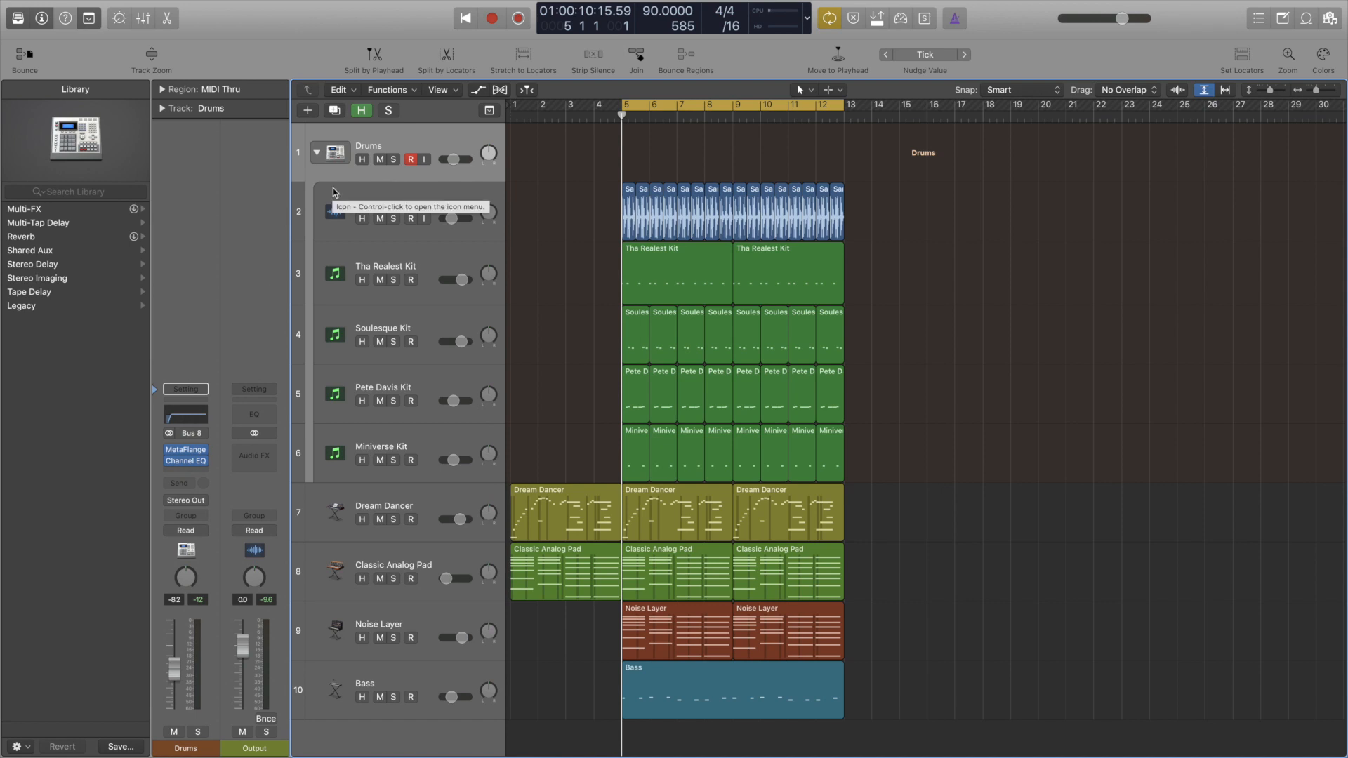
left_click(317, 151)
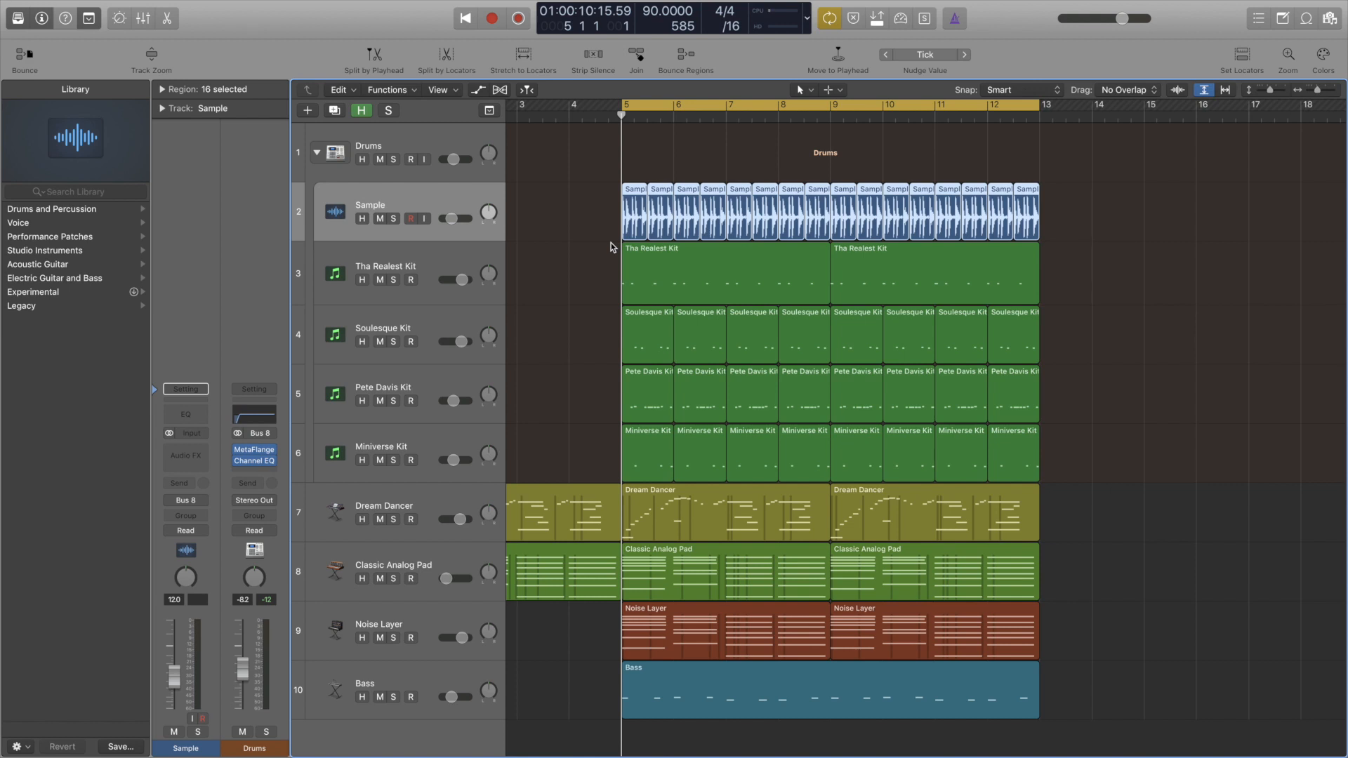
left_click(596, 217)
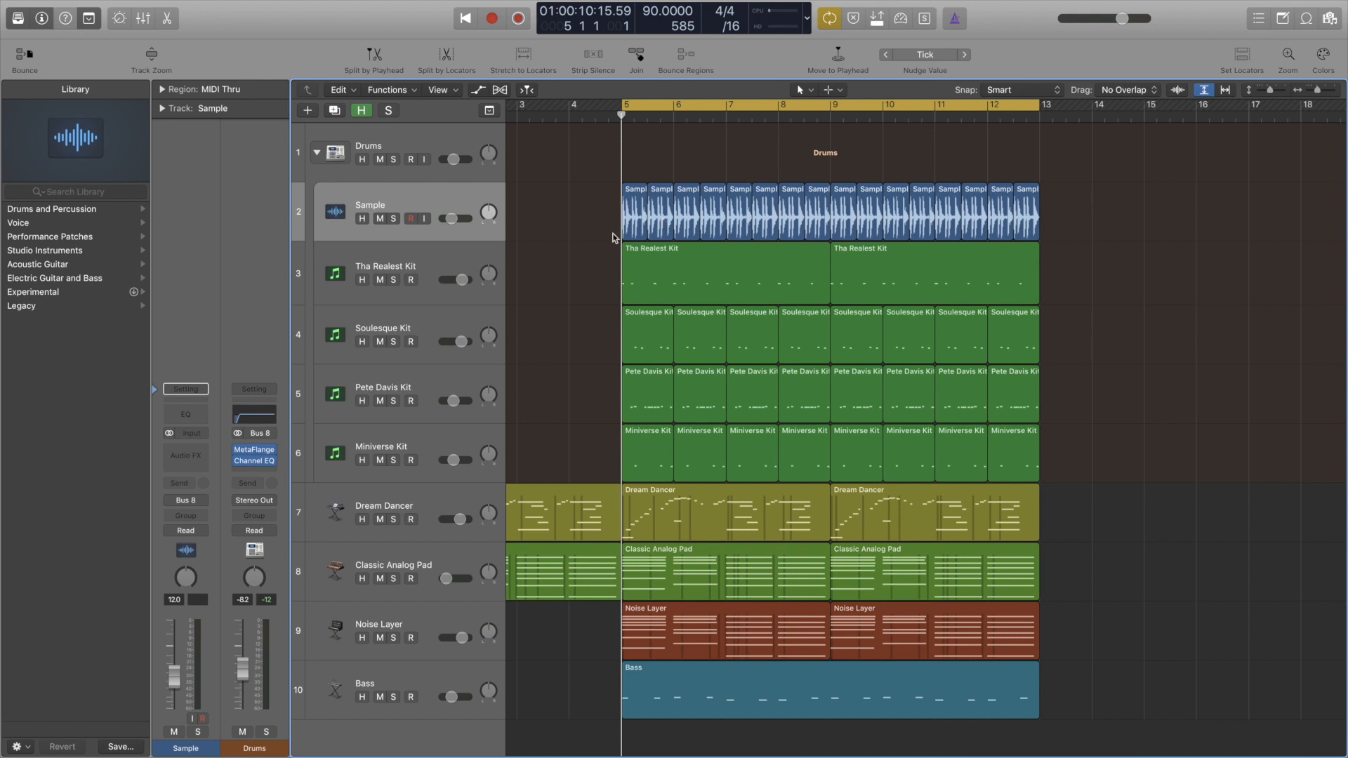
left_click(639, 211)
key("super+Left")
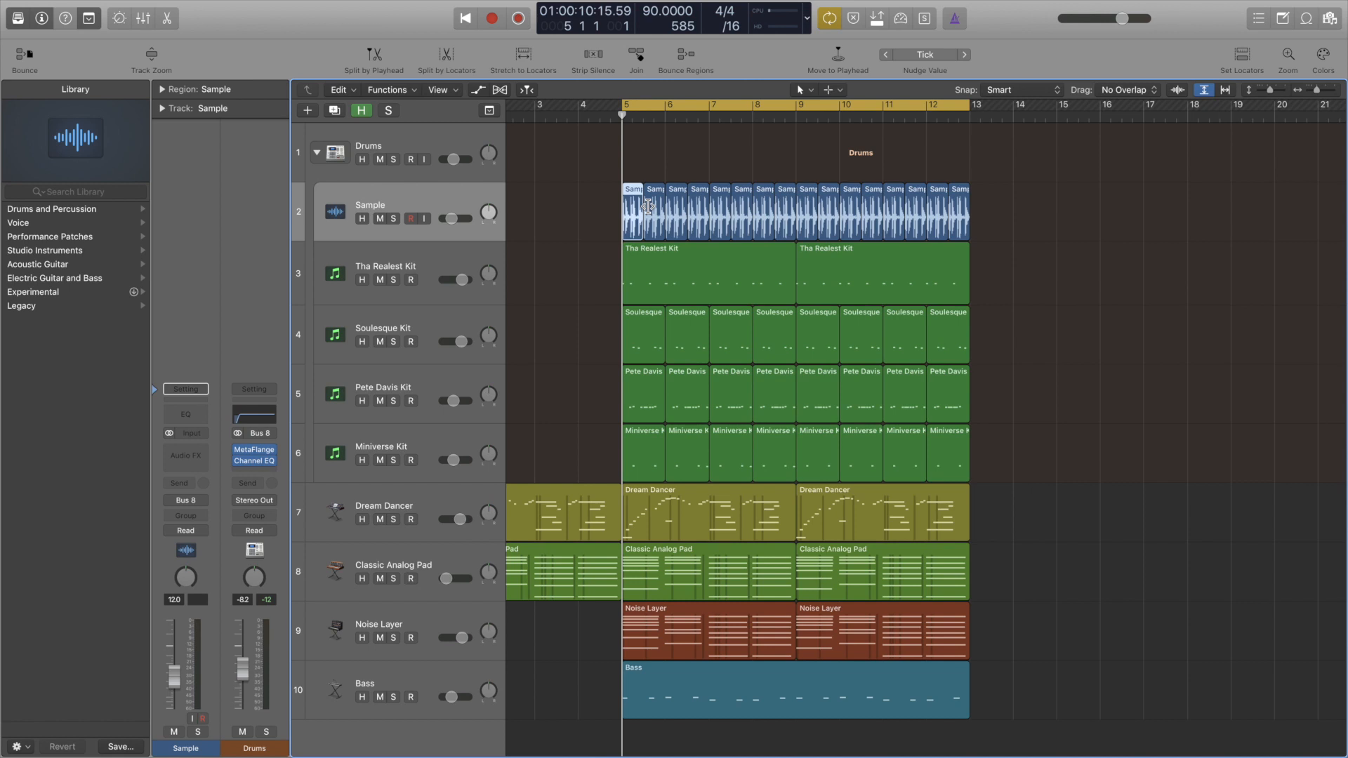
left_click(620, 208)
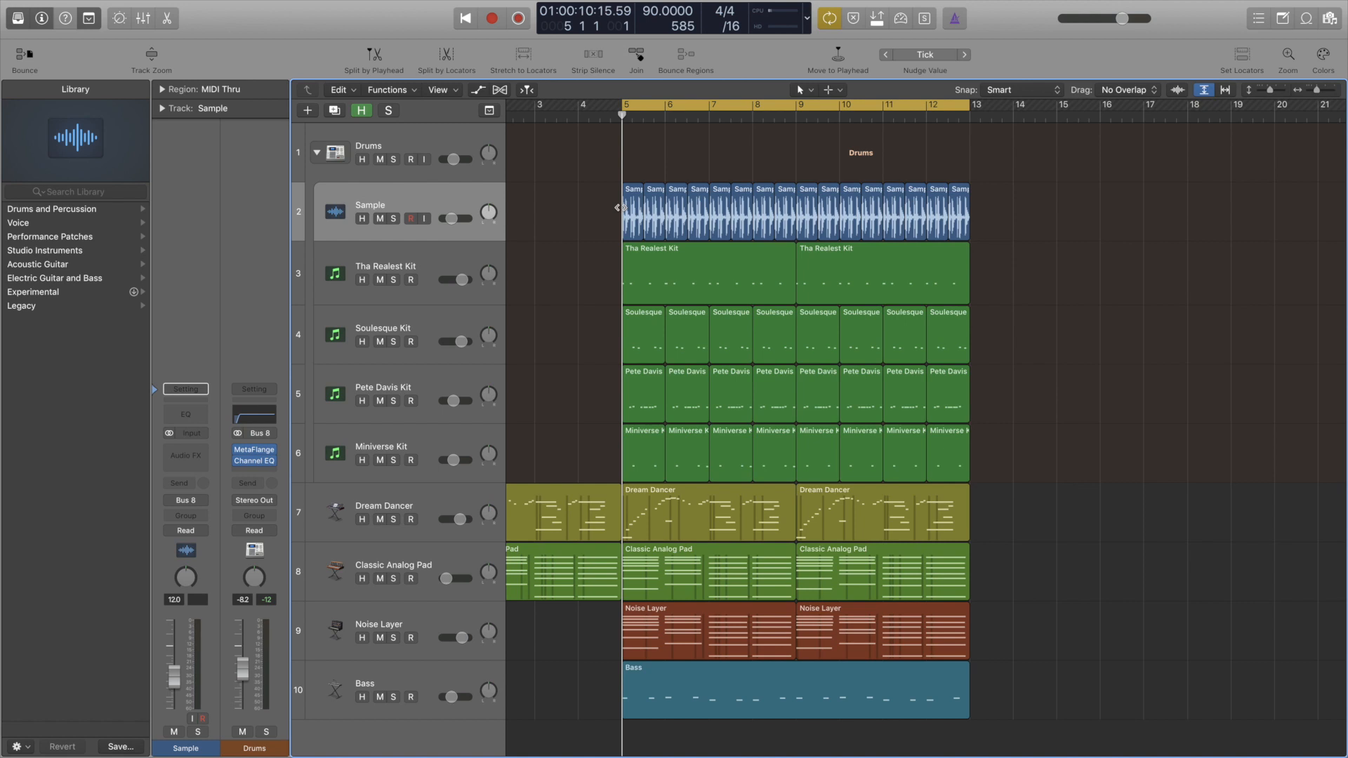
key("super+Right")
key("super+Right")
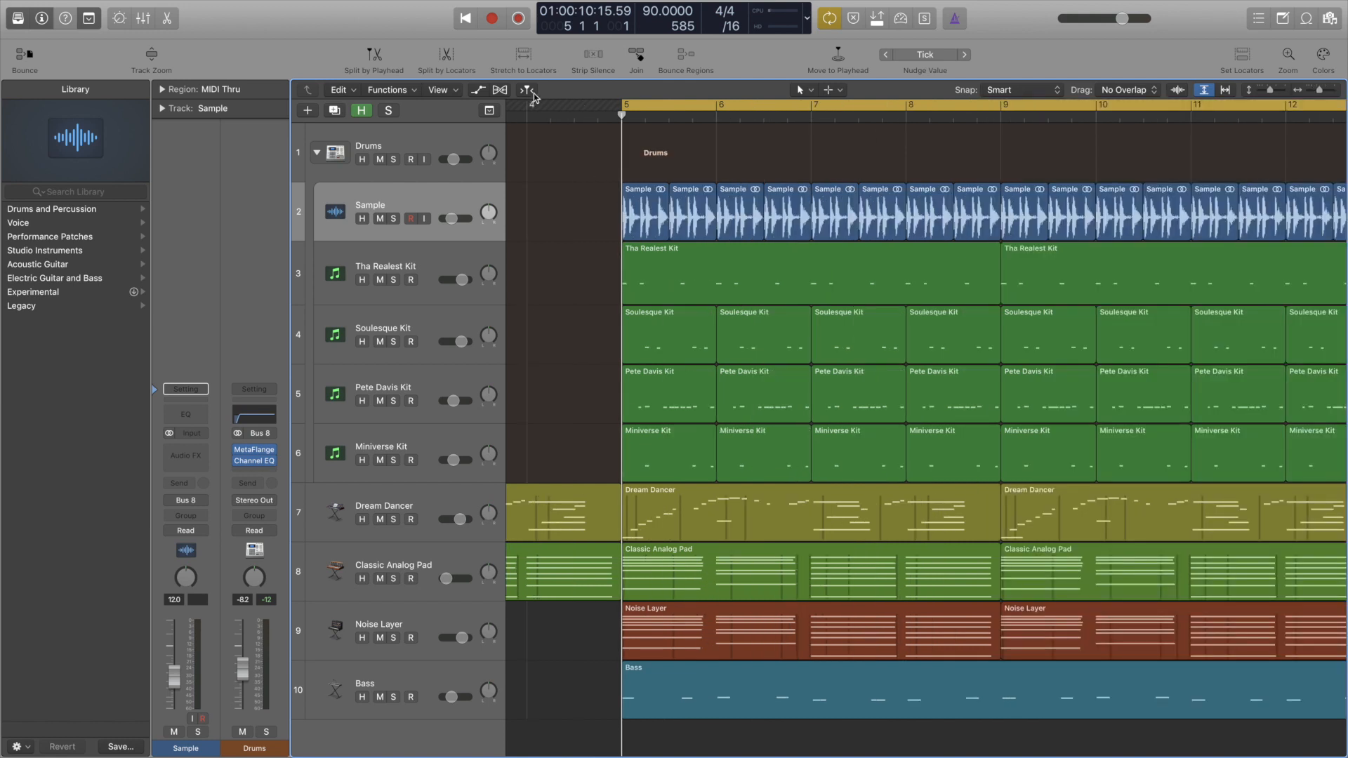
- Set the cycle range to bar 4 and copy the first Sample region to the start of that bar
left_click_drag(532, 105, 621, 116)
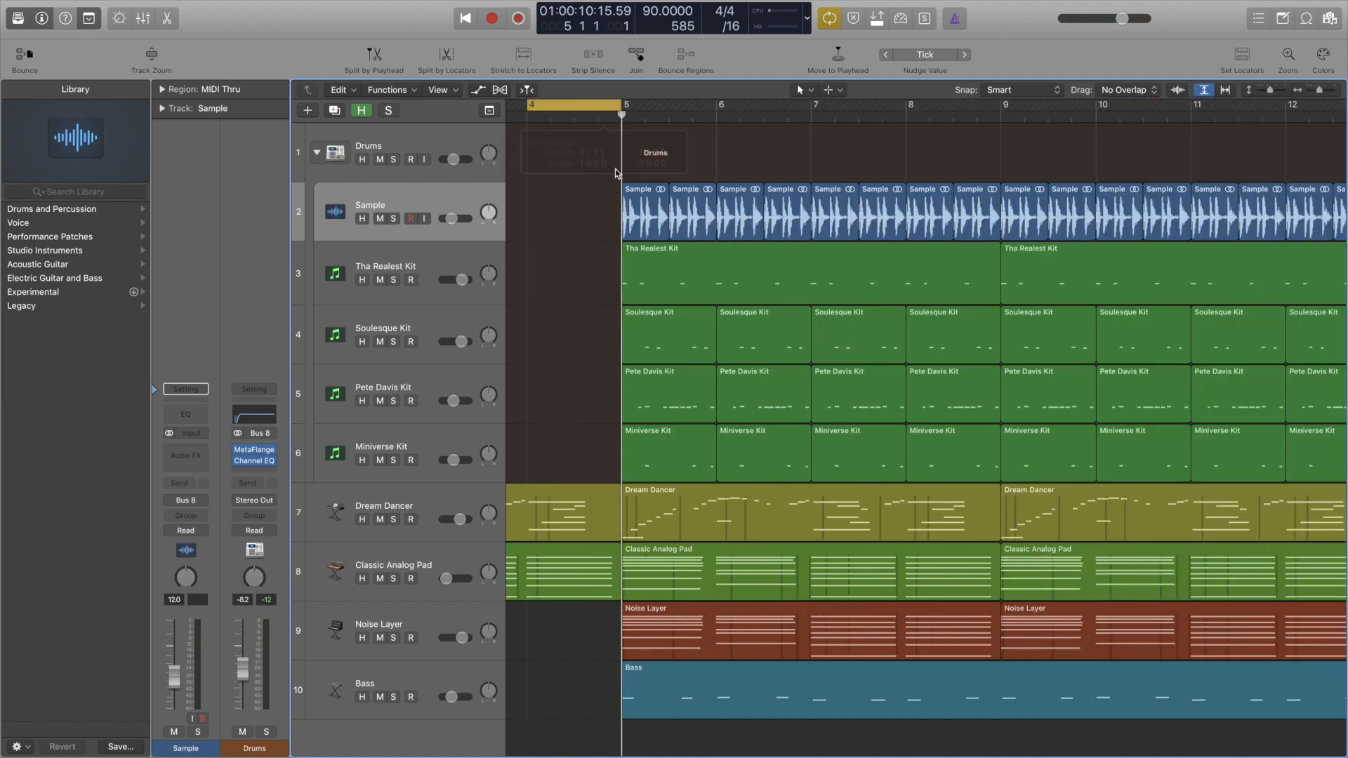
left_click(640, 198)
left_click_drag(642, 199, 550, 214)
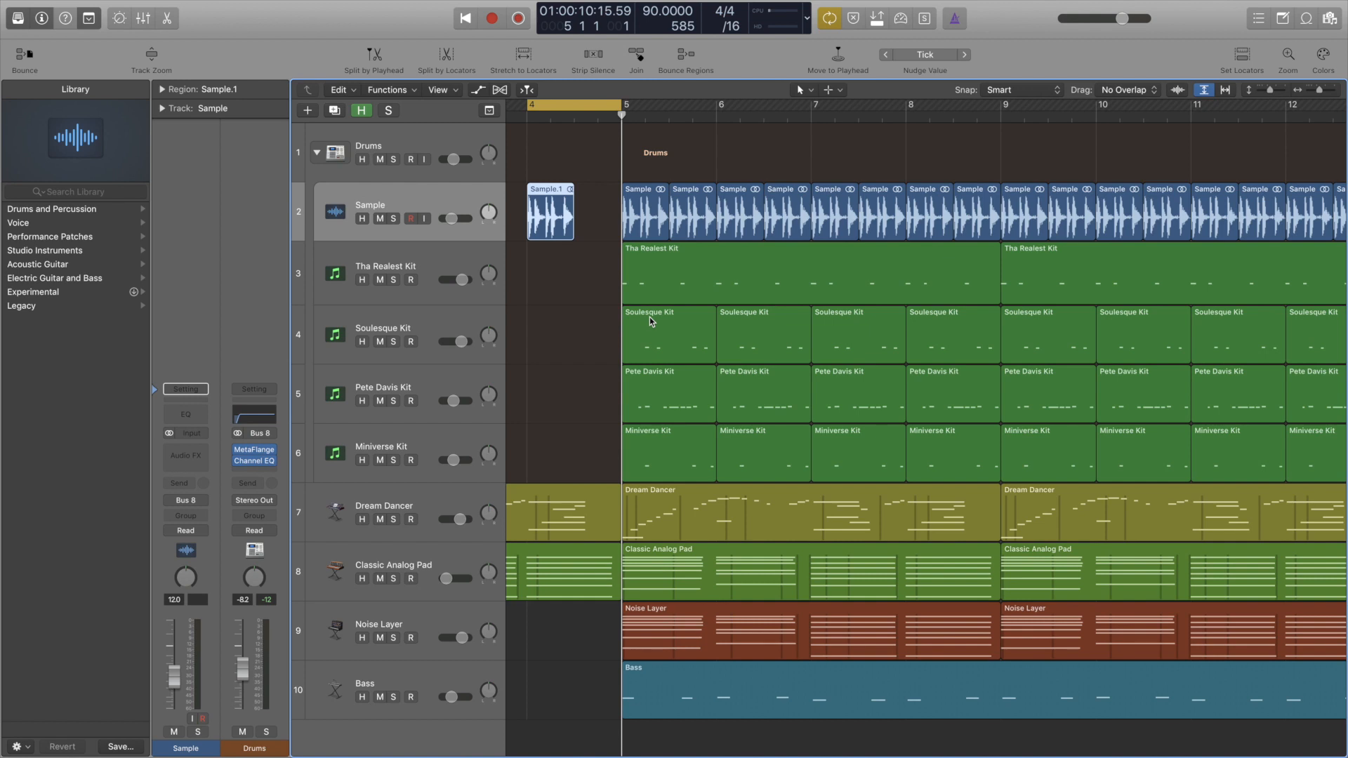
- Set the project tempo to 180 BPM
double_click(649, 10)
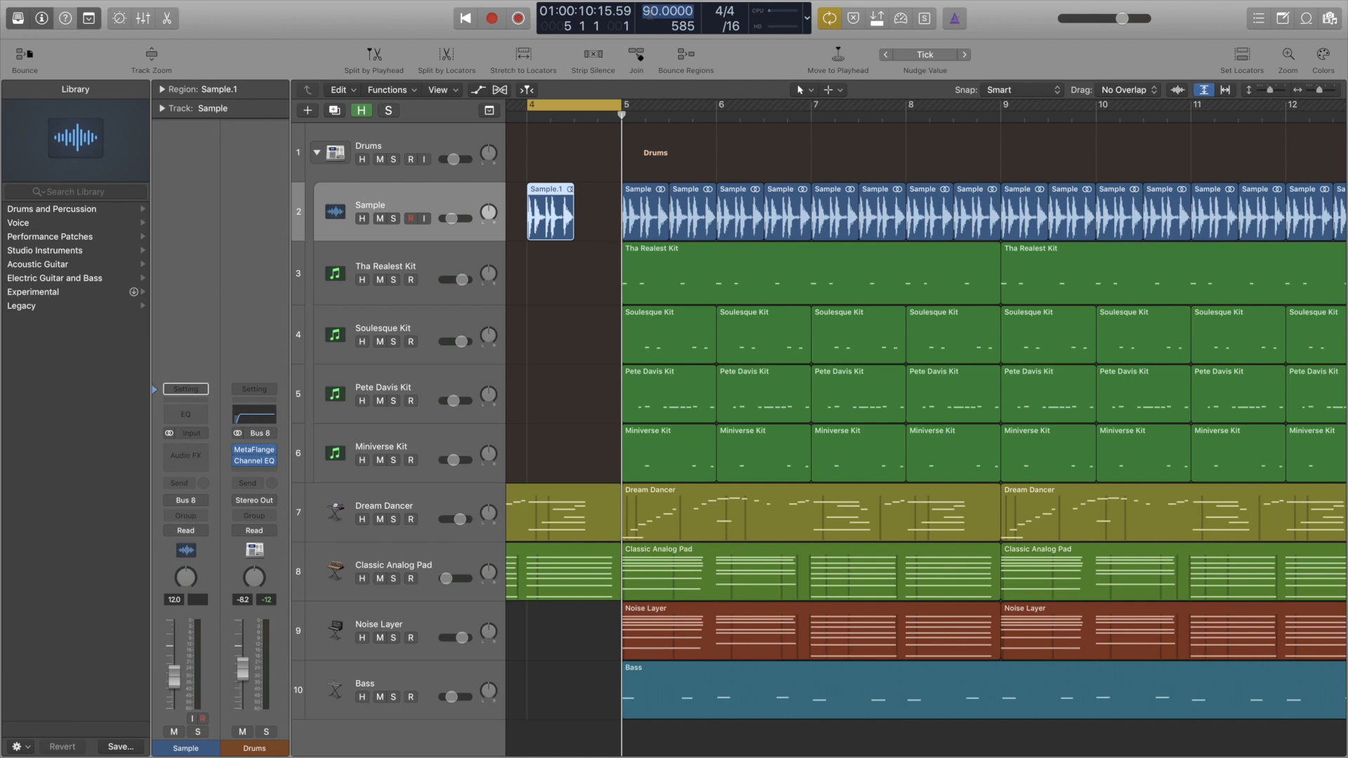
type("180")
key("Return")
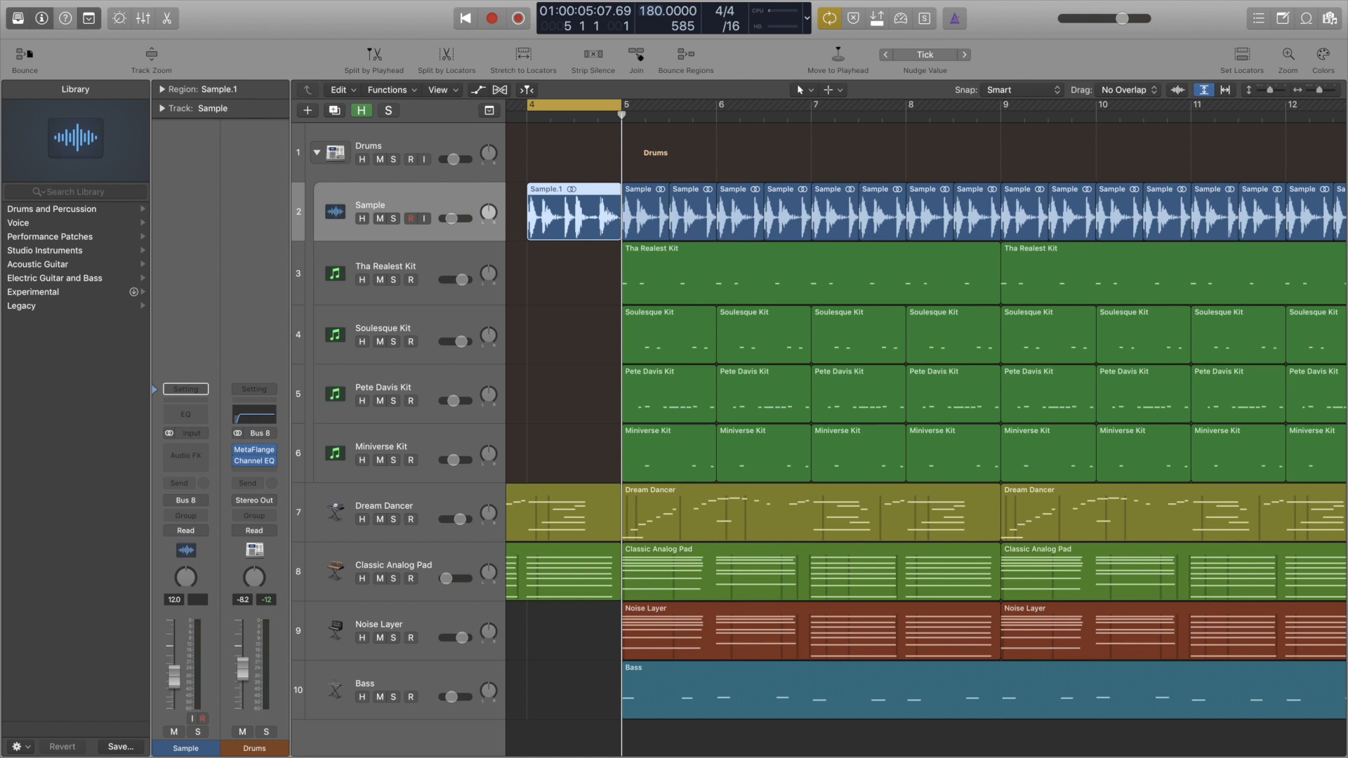
- Set the project tempo back to 90 BPM and deselect the copied Sample region
double_click(649, 13)
type("90")
key("Return")
left_click(592, 267)
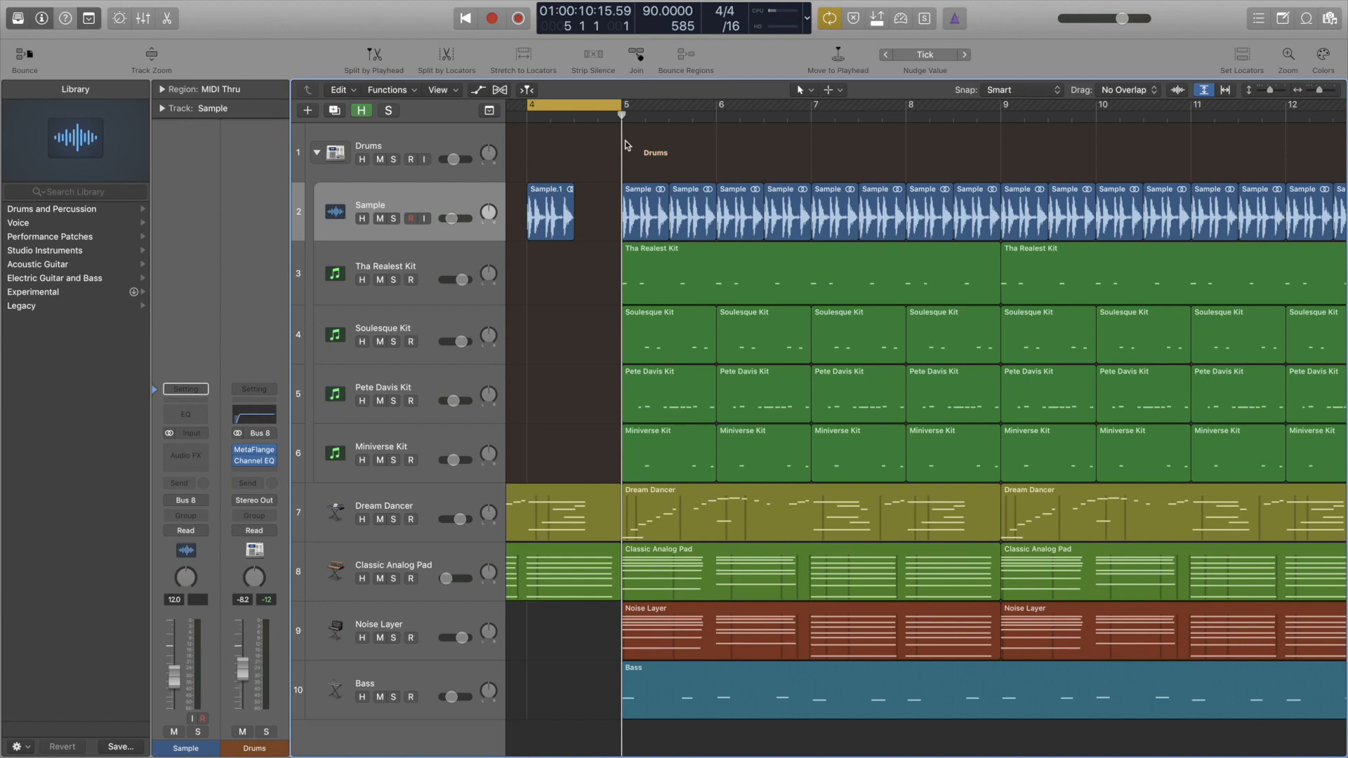
- Shorten the cycle range to the copied Sample region's length and extend it again to the start of bar 5
left_click_drag(618, 109, 574, 116)
key("super+Right")
key("super+Right")
scroll(555, 212, "left", 5)
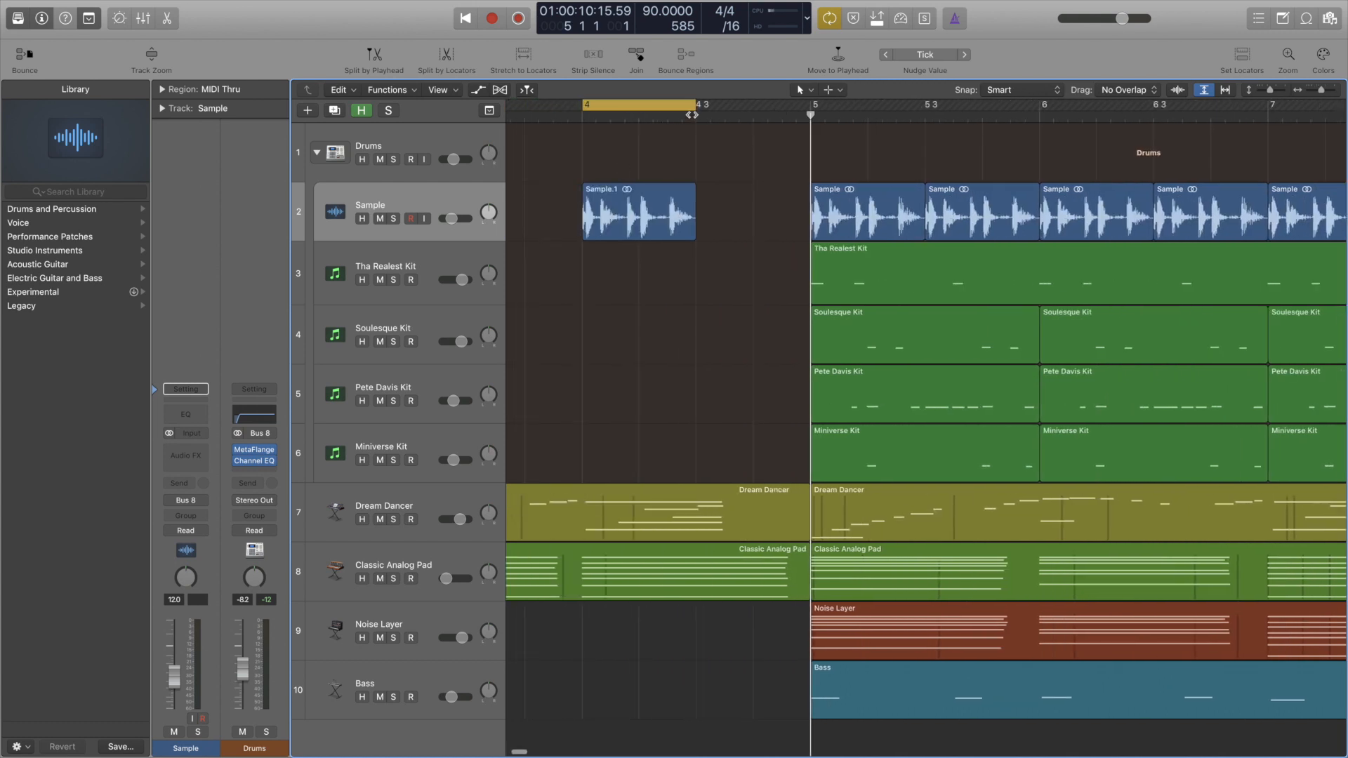
left_click_drag(699, 110, 812, 135)
- Set the project tempo to 80 BPM
double_click(653, 13)
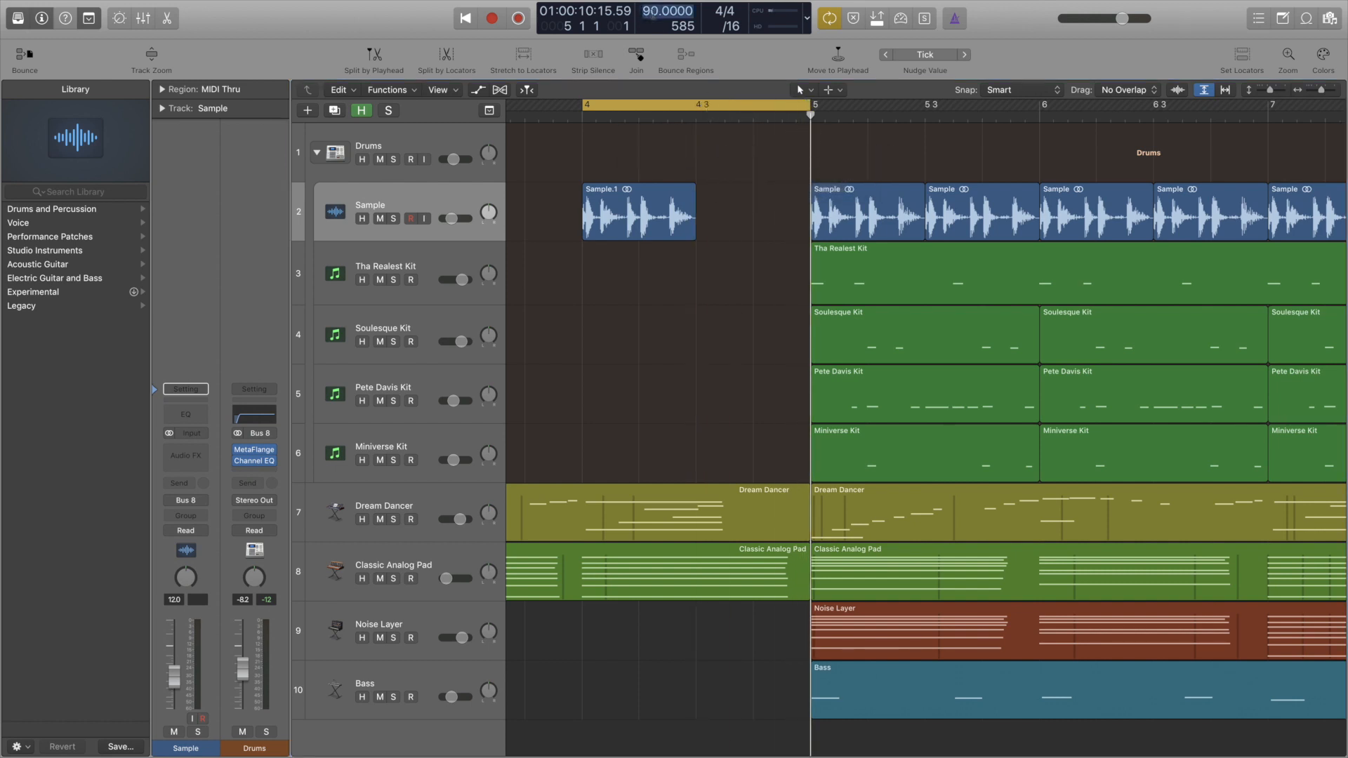
type("80")
key("Return")
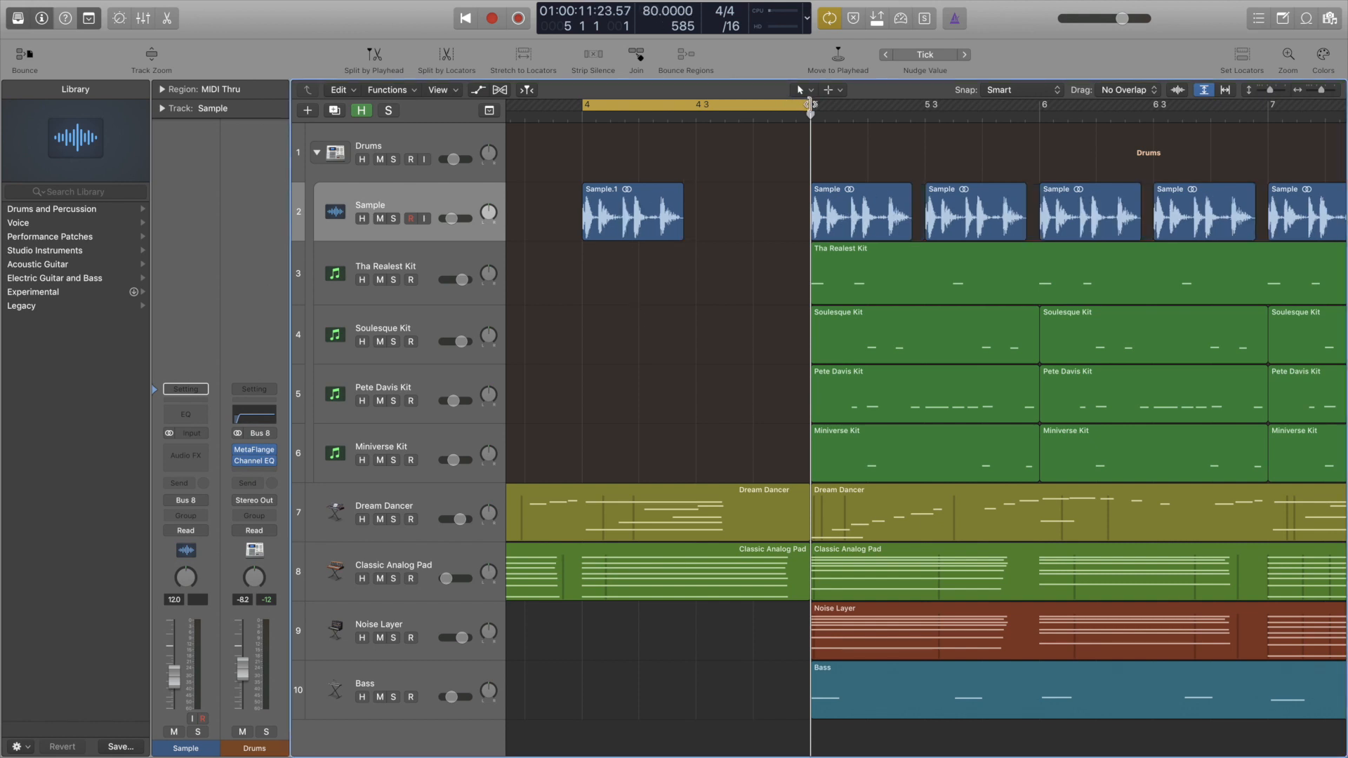
- Set the cycle range to end at 4 3 and time-stretch the copied Sample region's length to the locators
left_click_drag(810, 105, 697, 117)
left_click(629, 211)
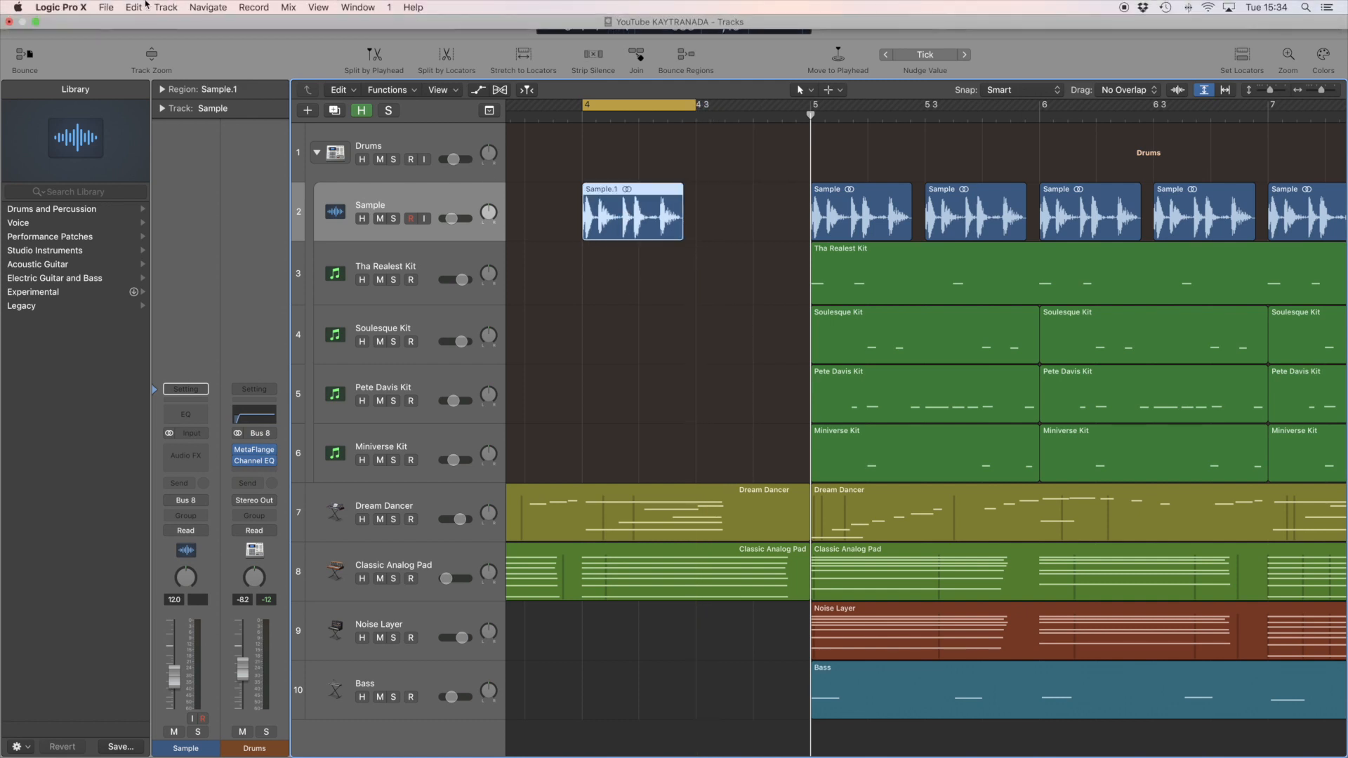
left_click(106, 7)
mouse_move(134, 7)
mouse_move(205, 349)
mouse_move(207, 297)
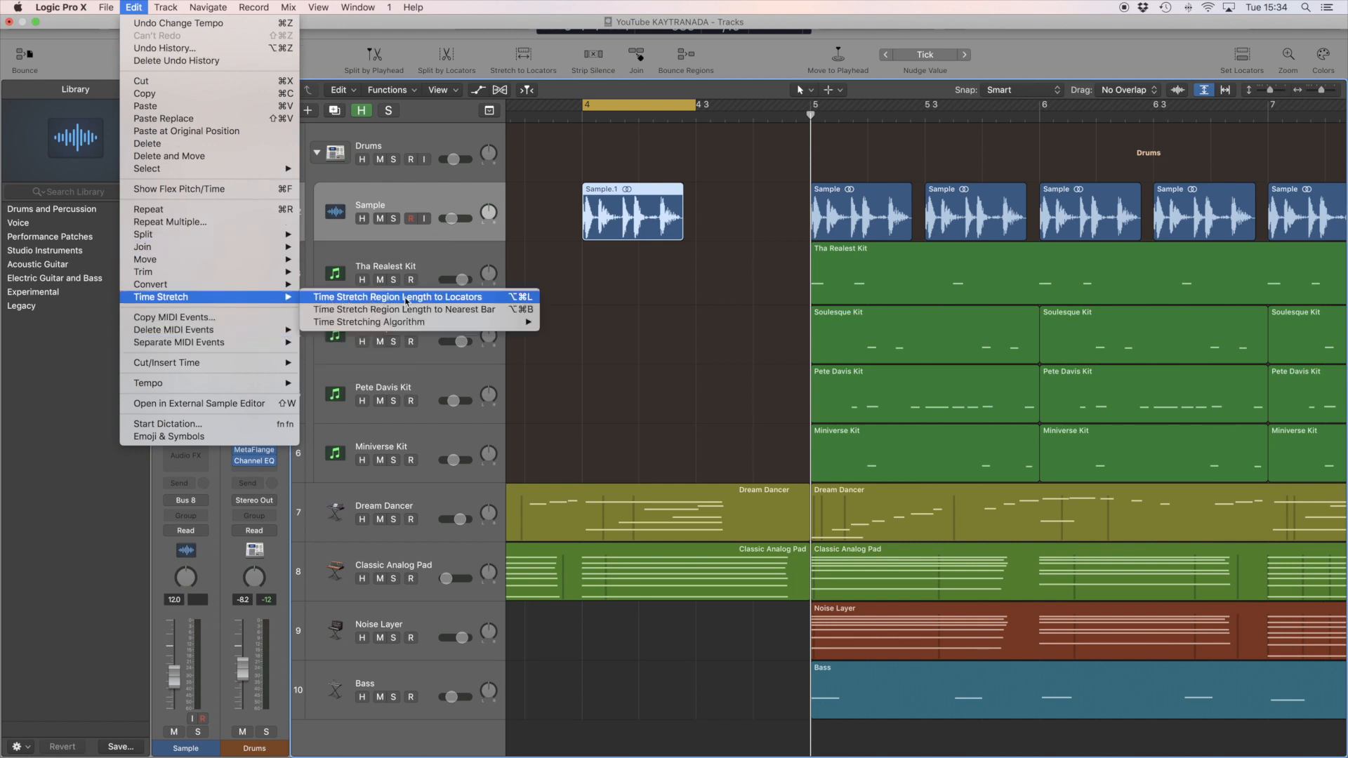
left_click(480, 300)
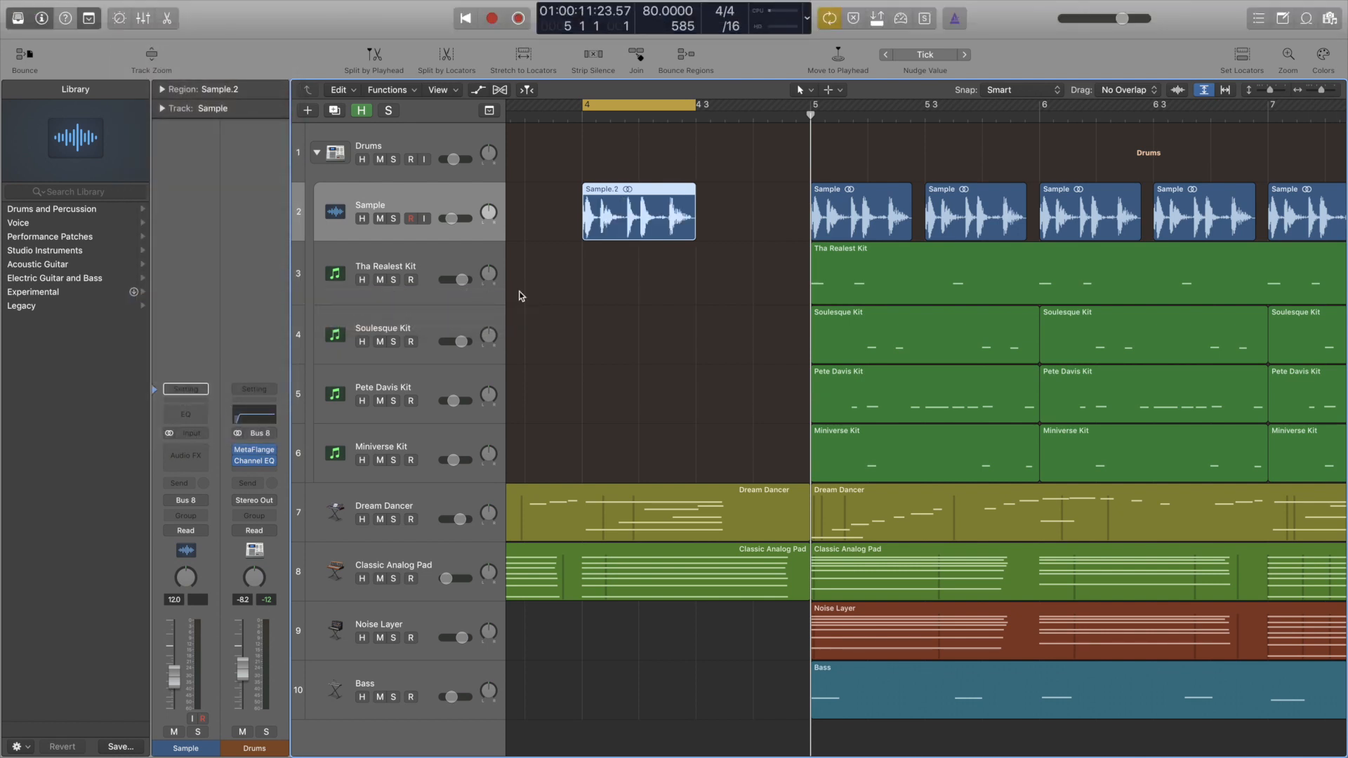
- Play back the cycle range over the stretched Sample region at bar 4
scroll(585, 300, "down", 10)
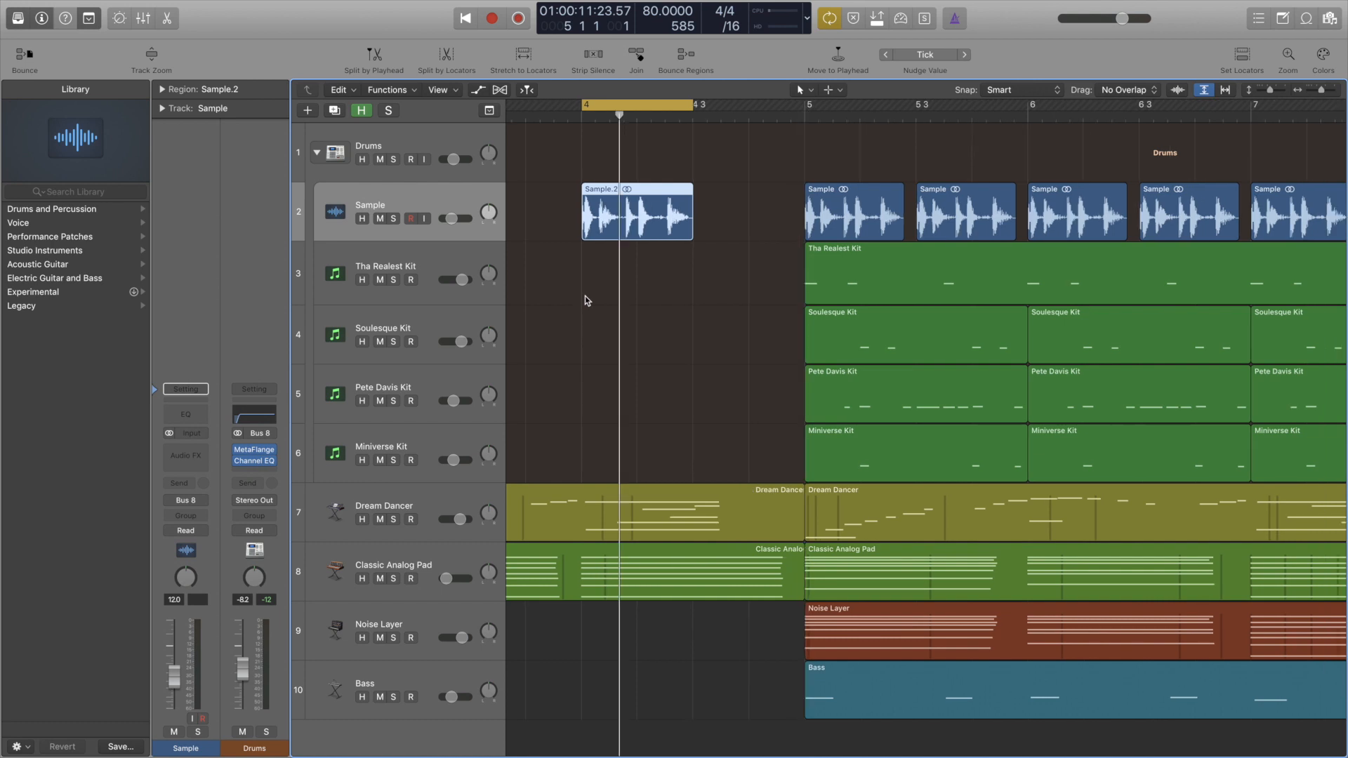
key("space")
key("super+Right")
key("super+Right")
key("super+Right")
key("super+Right")
key("super+Right")
key("super+Right")
key("super+Right")
key("super+Right")
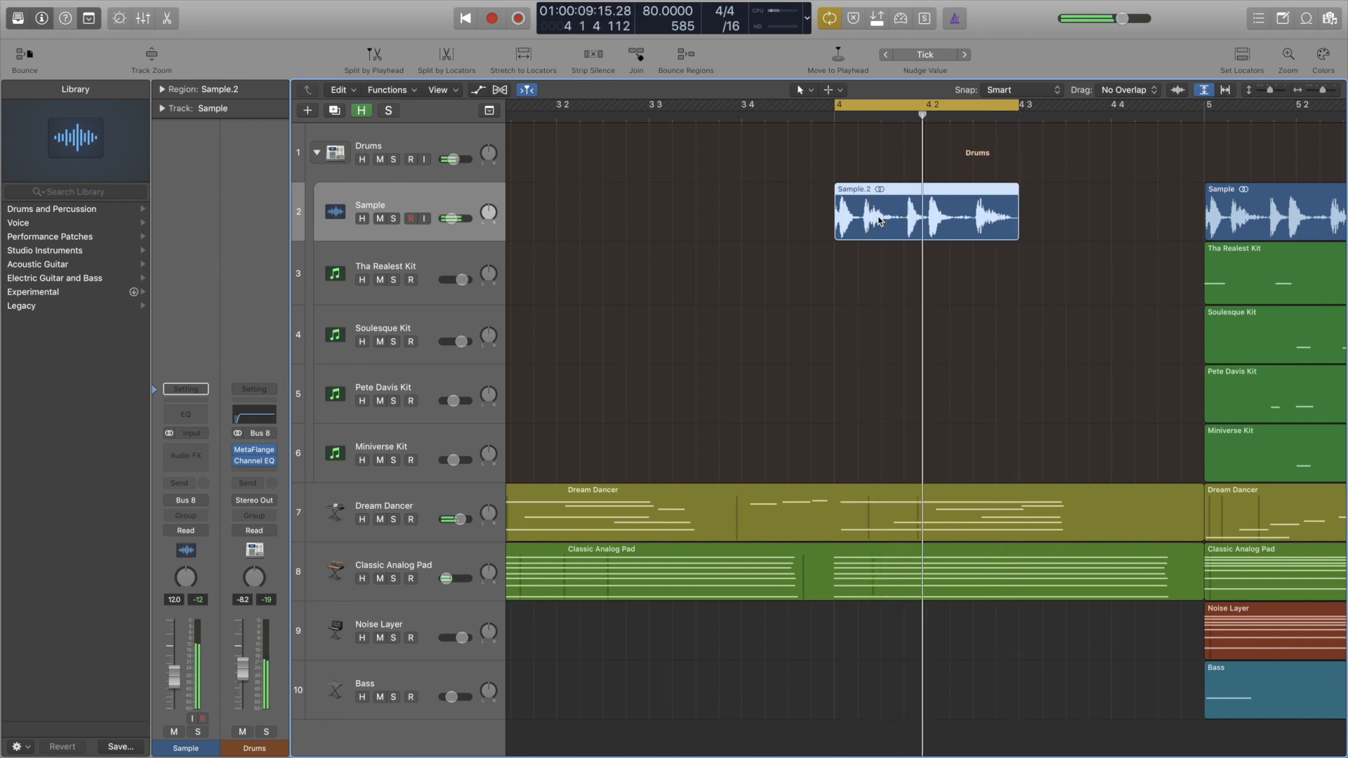
- Copy the stretched Sample region to 3 3 and set the cycle range from 3 3 to 4 3 for playback
left_click_drag(876, 220, 692, 213)
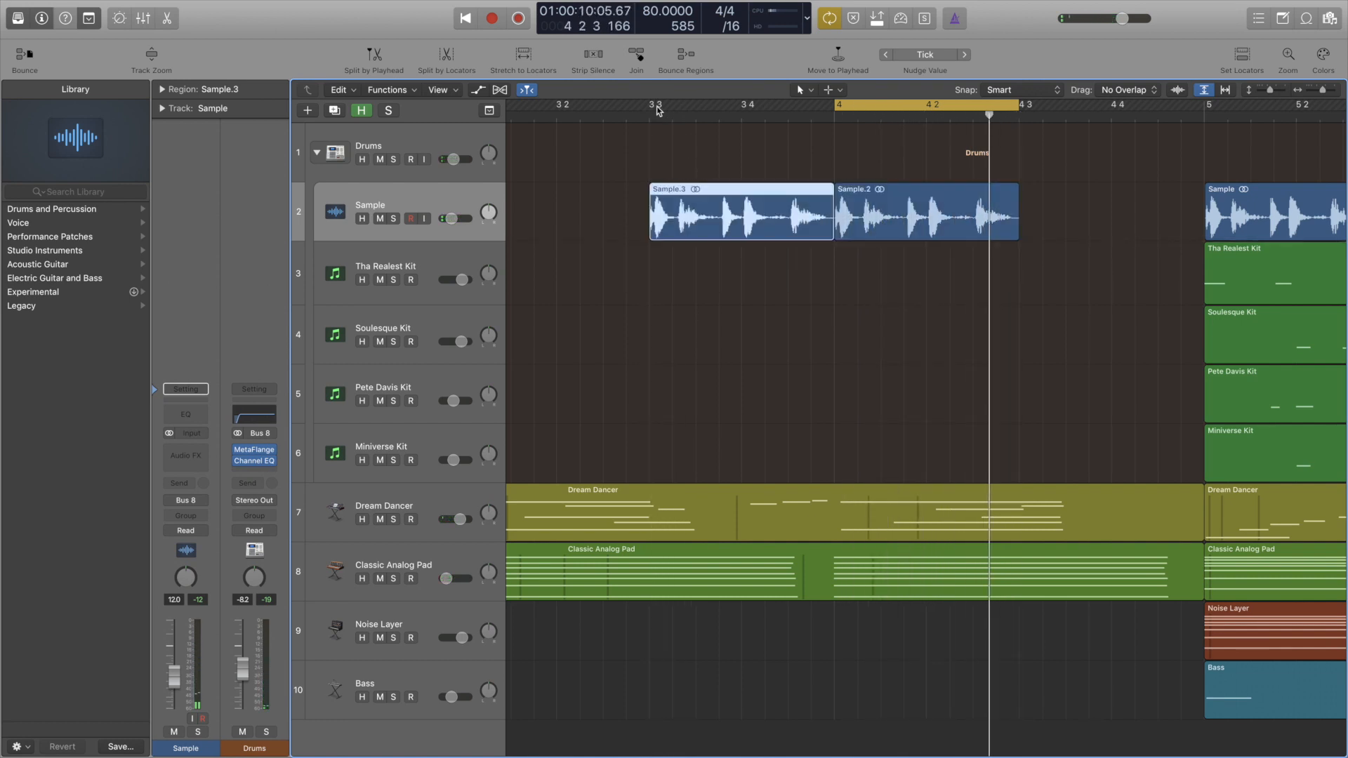
left_click_drag(650, 105, 1019, 152)
key("super+Left")
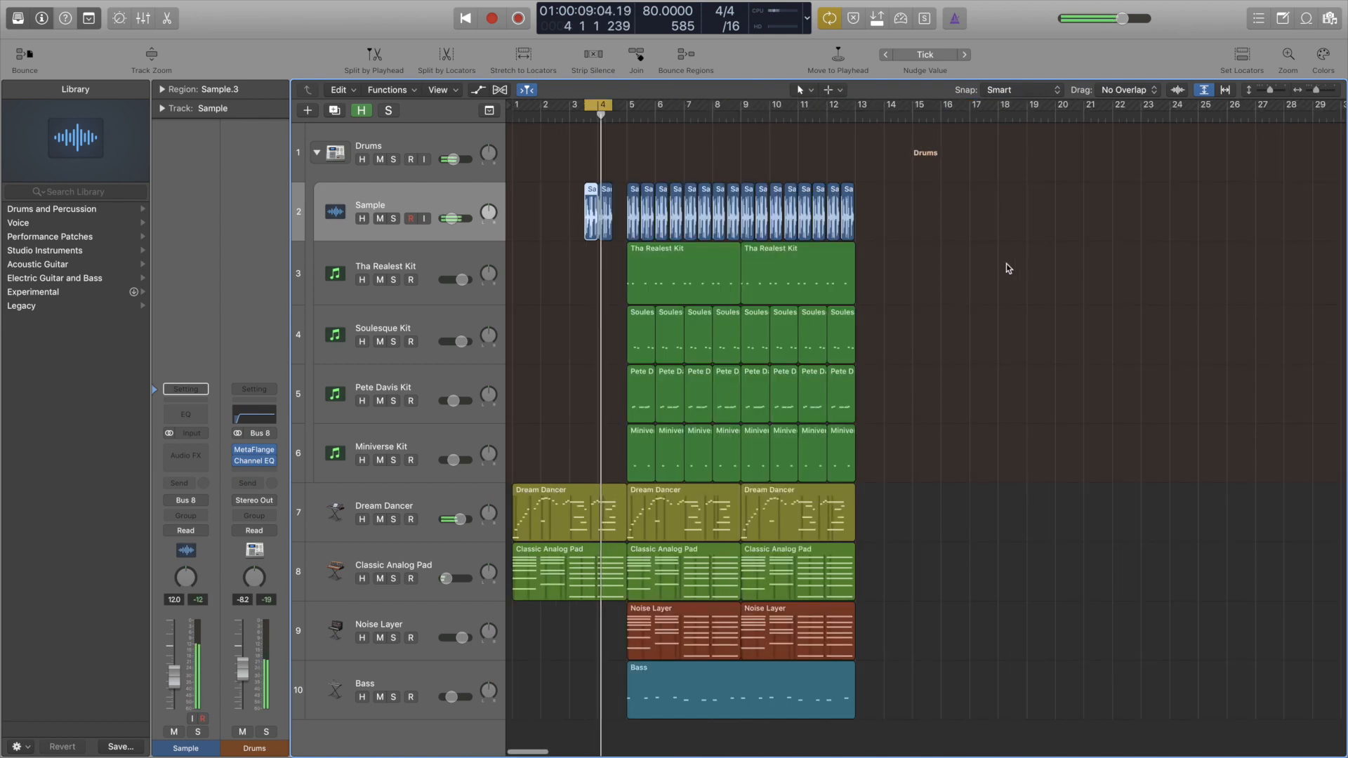
key("super+Right")
key("space")
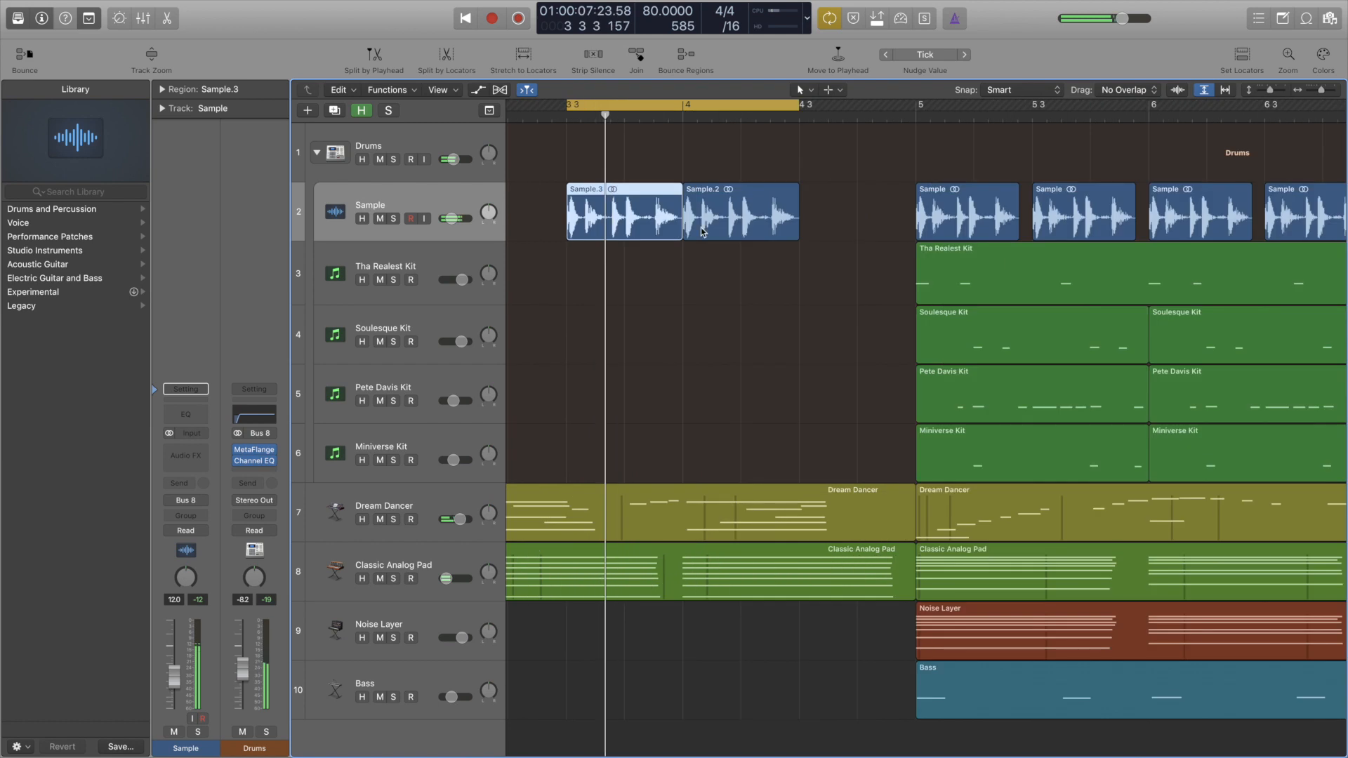
- Fill bars 3 and 4 of the Sample track with stretched copies and play them with the cycle range set to bars 3–5
key("super+Left")
left_click_drag(635, 267, 636, 197)
left_click_drag(581, 108, 666, 109)
key("space")
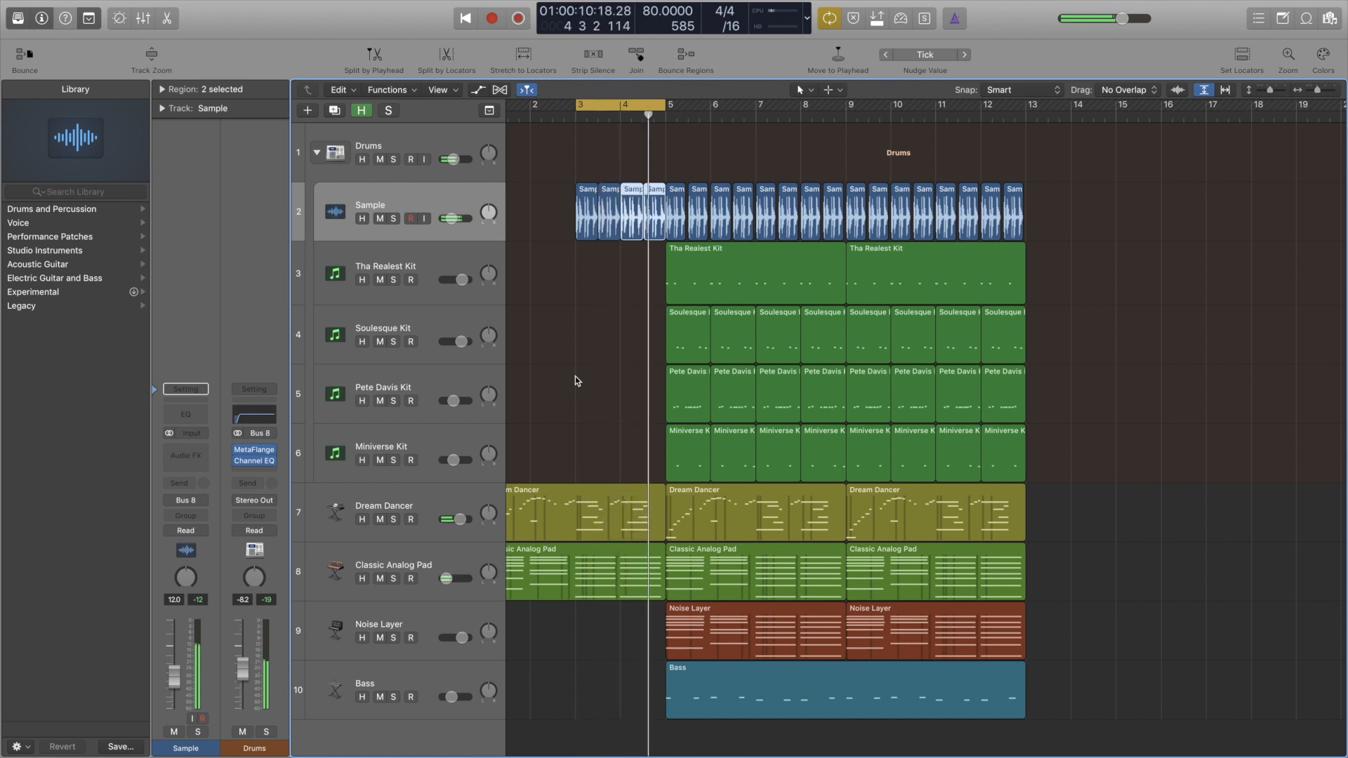
key("space")
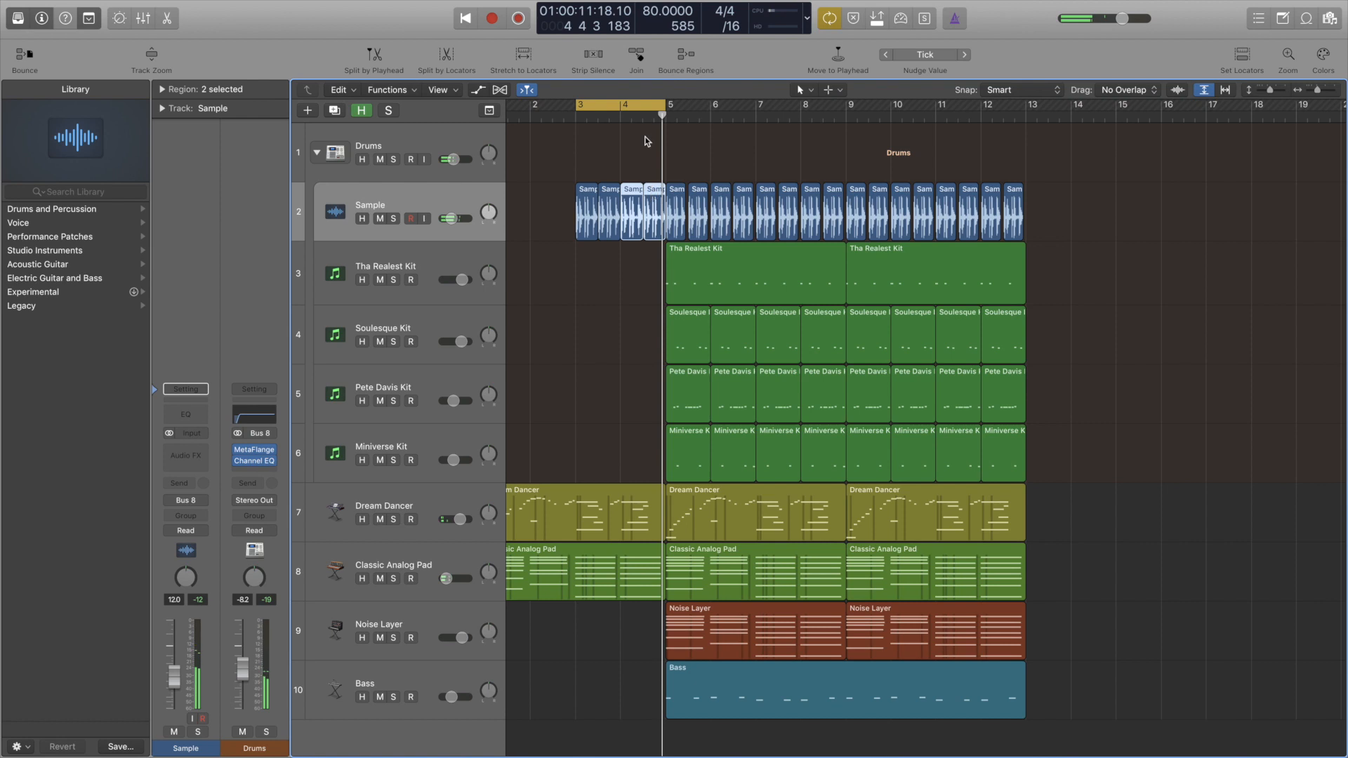
- Turn off cycle mode and play the project from bar 6
left_click(640, 106)
left_click(710, 118)
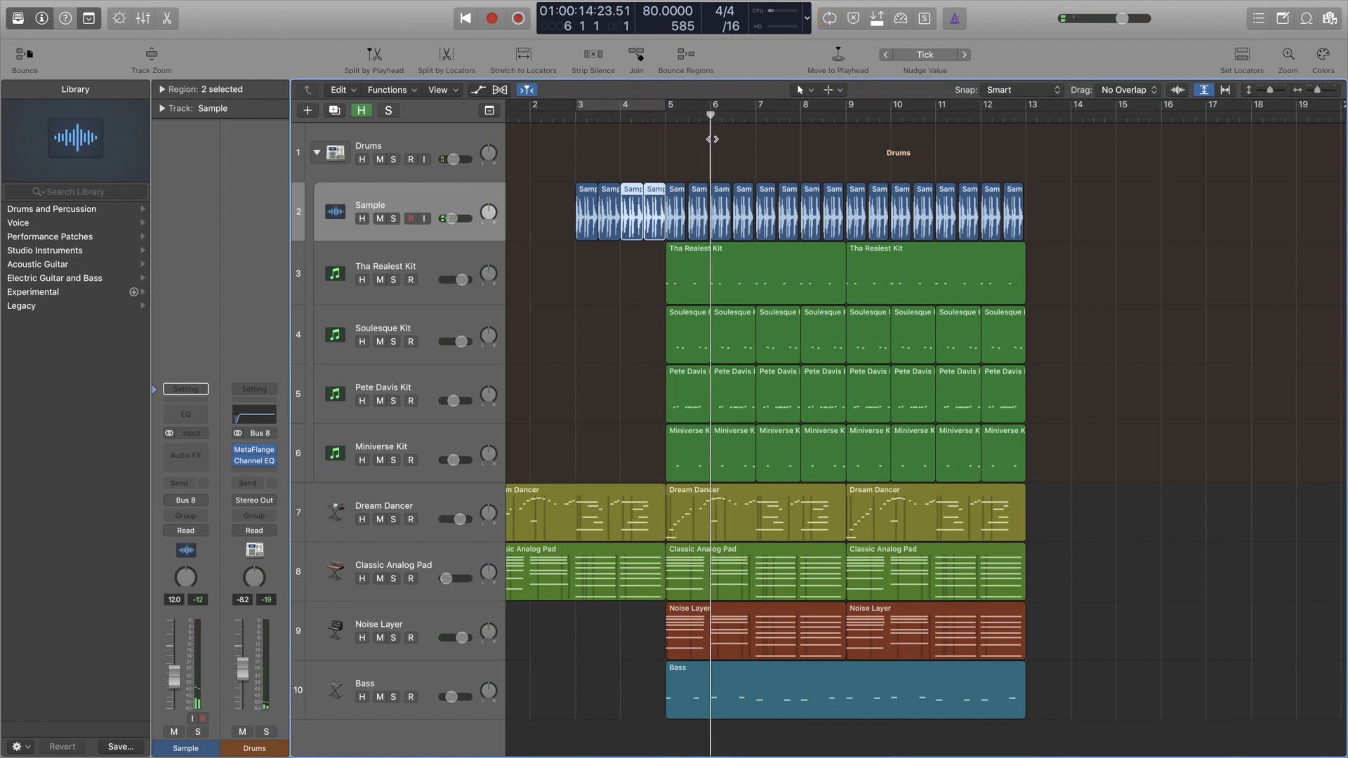
key("space")
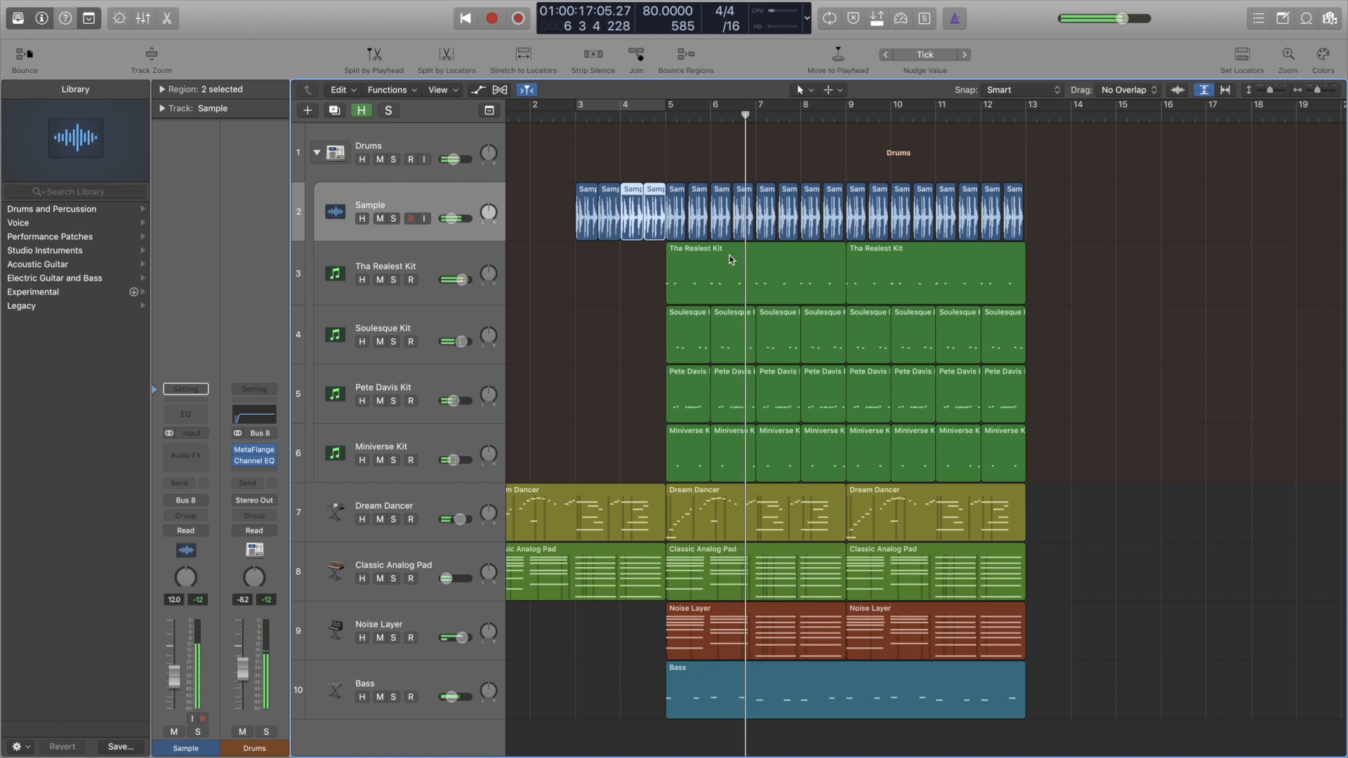
- Replace the Sample regions between bars 5 and 9 with stretched copies and play the section
left_click_drag(674, 171, 832, 219)
key("Delete")
mouse_move(746, 215)
left_mouse_down()
mouse_move(559, 211)
mouse_move(698, 204)
mouse_move(672, 196)
mouse_move(869, 205)
mouse_move(760, 206)
left_mouse_up()
key("space")
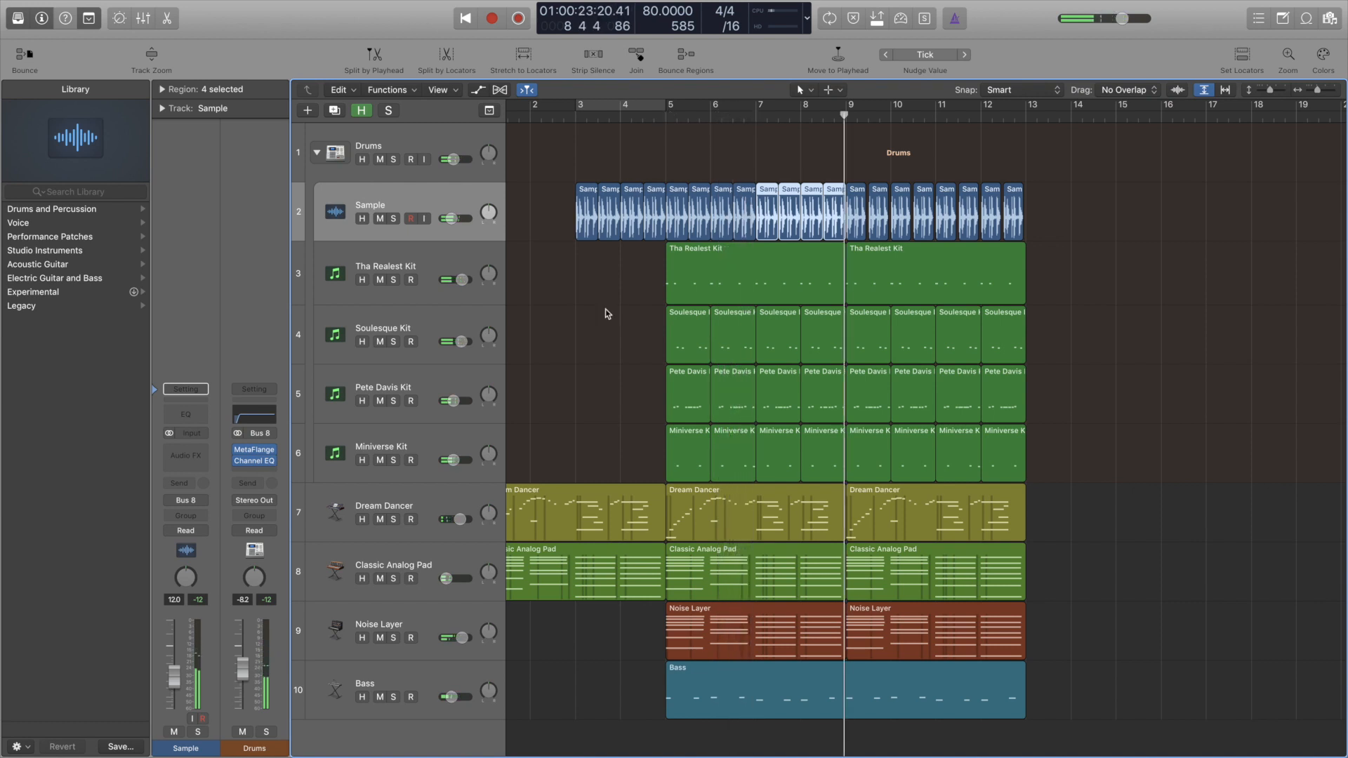
- Undo the stretched copies, the time stretch and the tempo changes back to the 180 BPM edit
key("super+z")
key("super+z")
key("super+z")
key("super+z")
key("super+z")
key("super+z")
key("super+z")
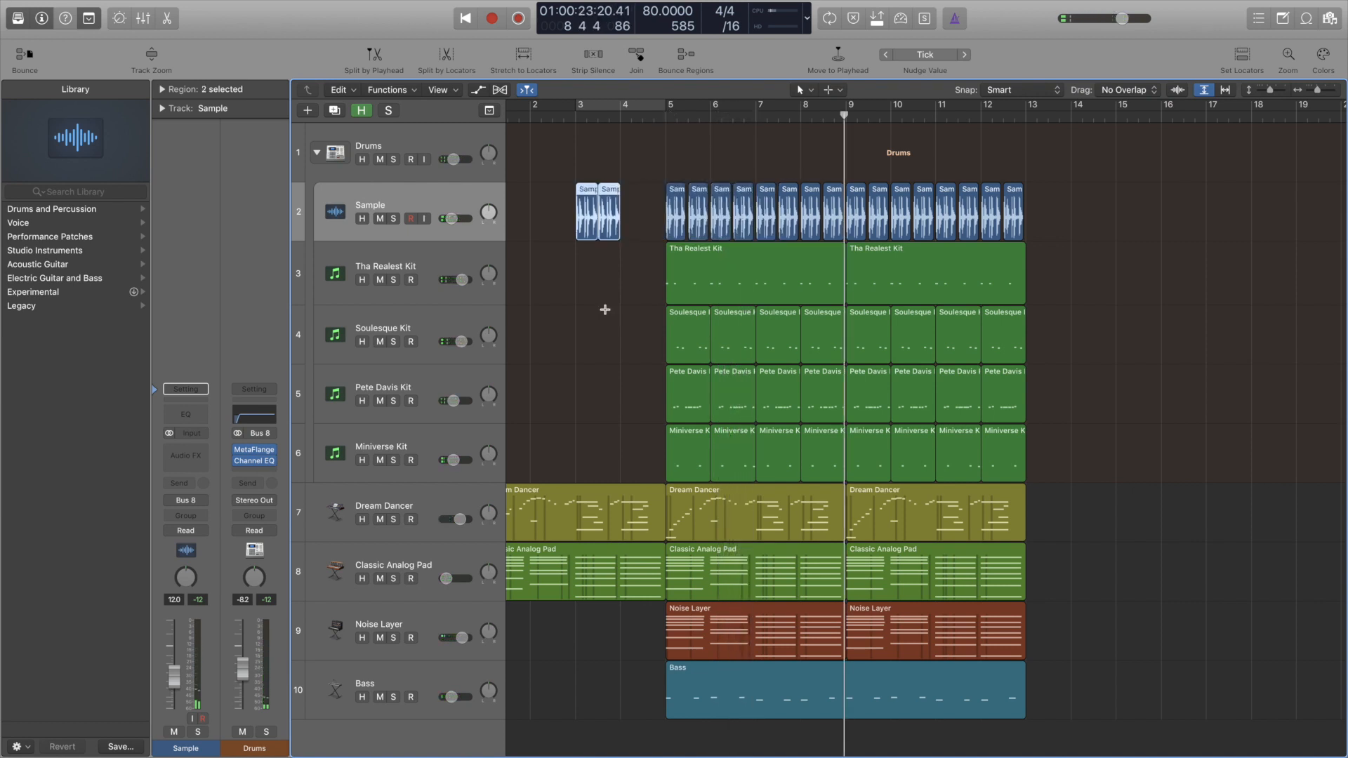
key("super+z")
key("super+z")
key("super+z")
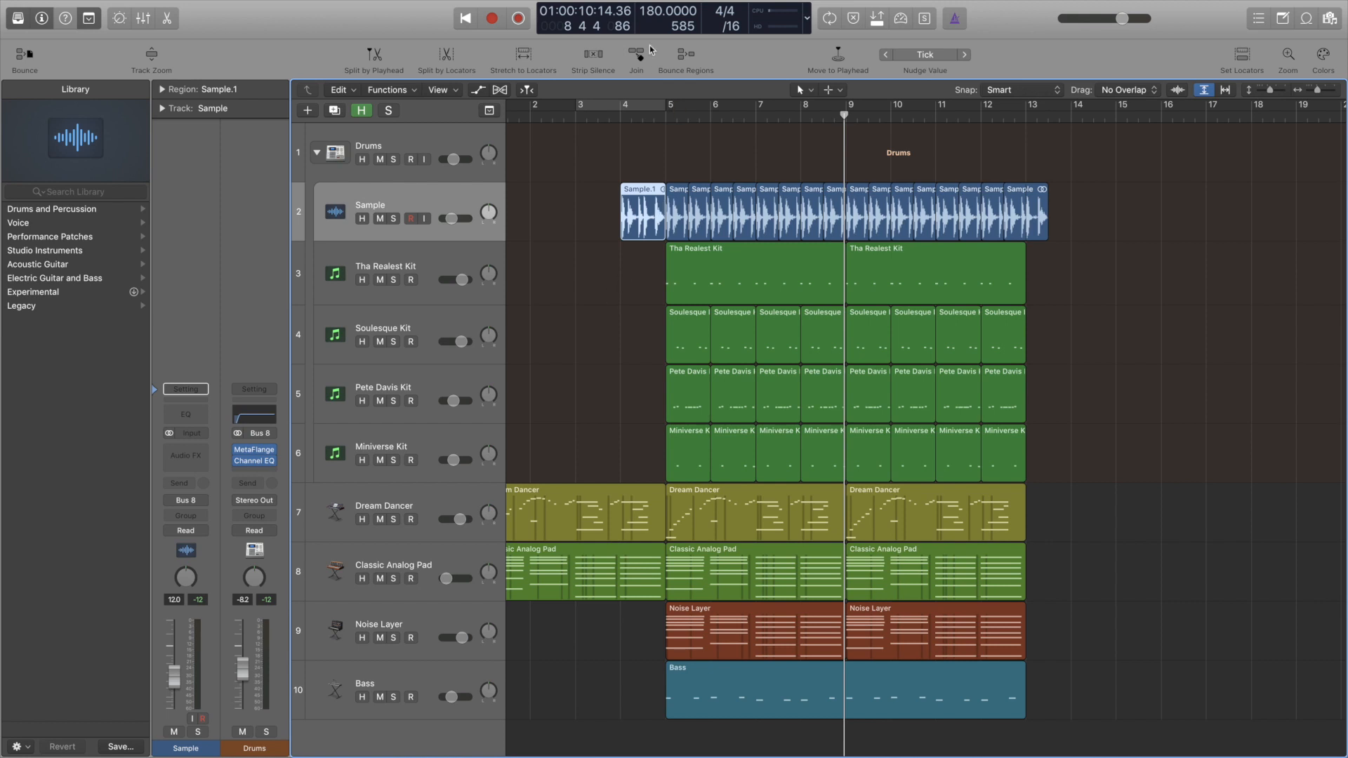
- Restore the project tempo to 90 BPM and delete the leftover Sample copy at bar 4
double_click(668, 11)
type("90")
key("Return")
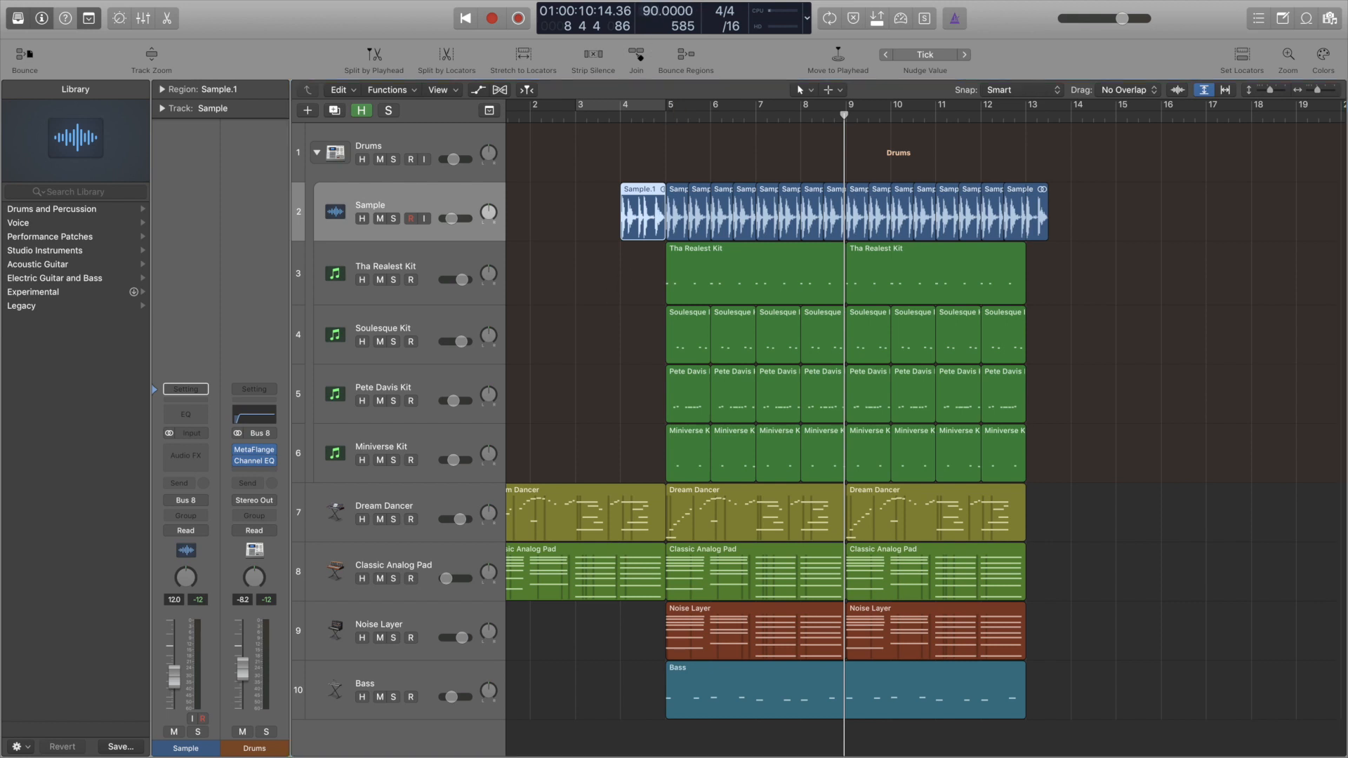
left_click(664, 119)
key("Delete")
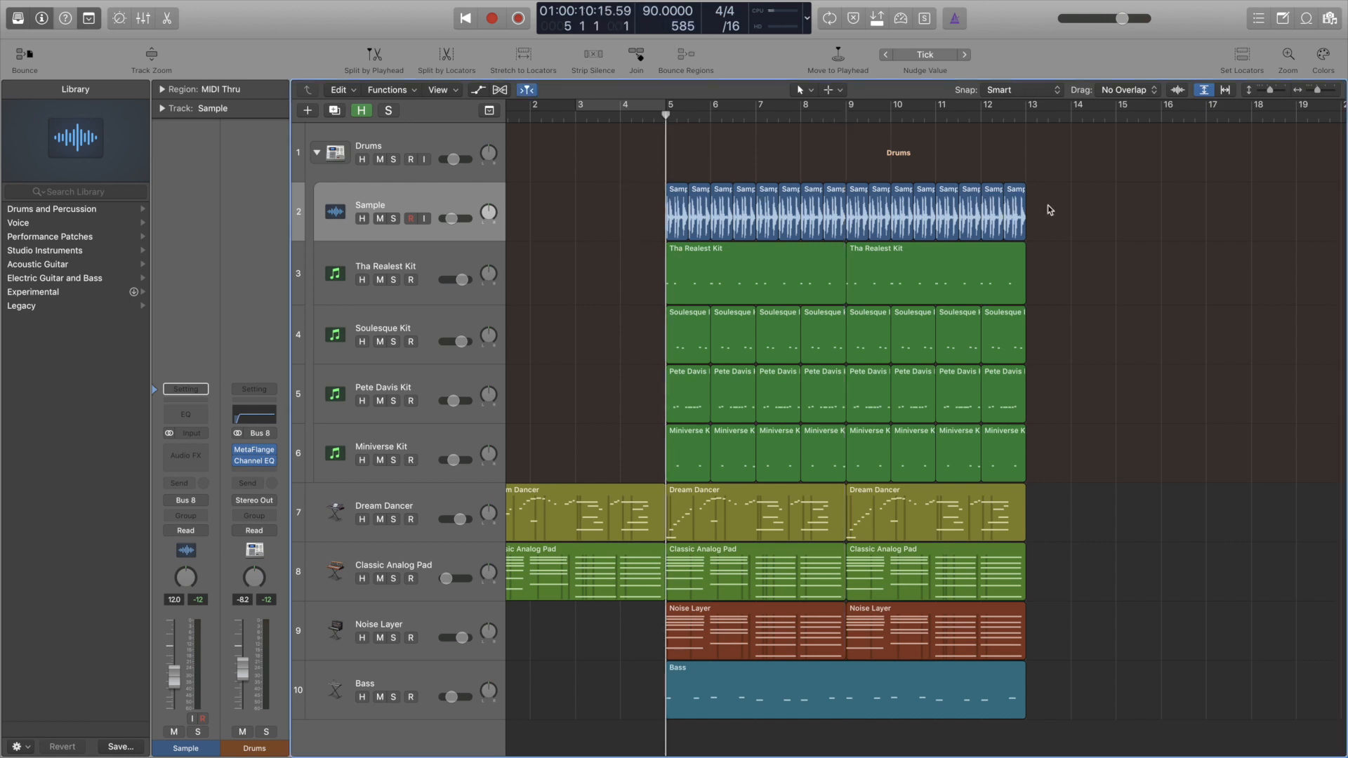
- Join all Sample track regions between bars 5 and 13 into a single region
left_click_drag(1050, 210, 674, 200)
right_click(677, 204)
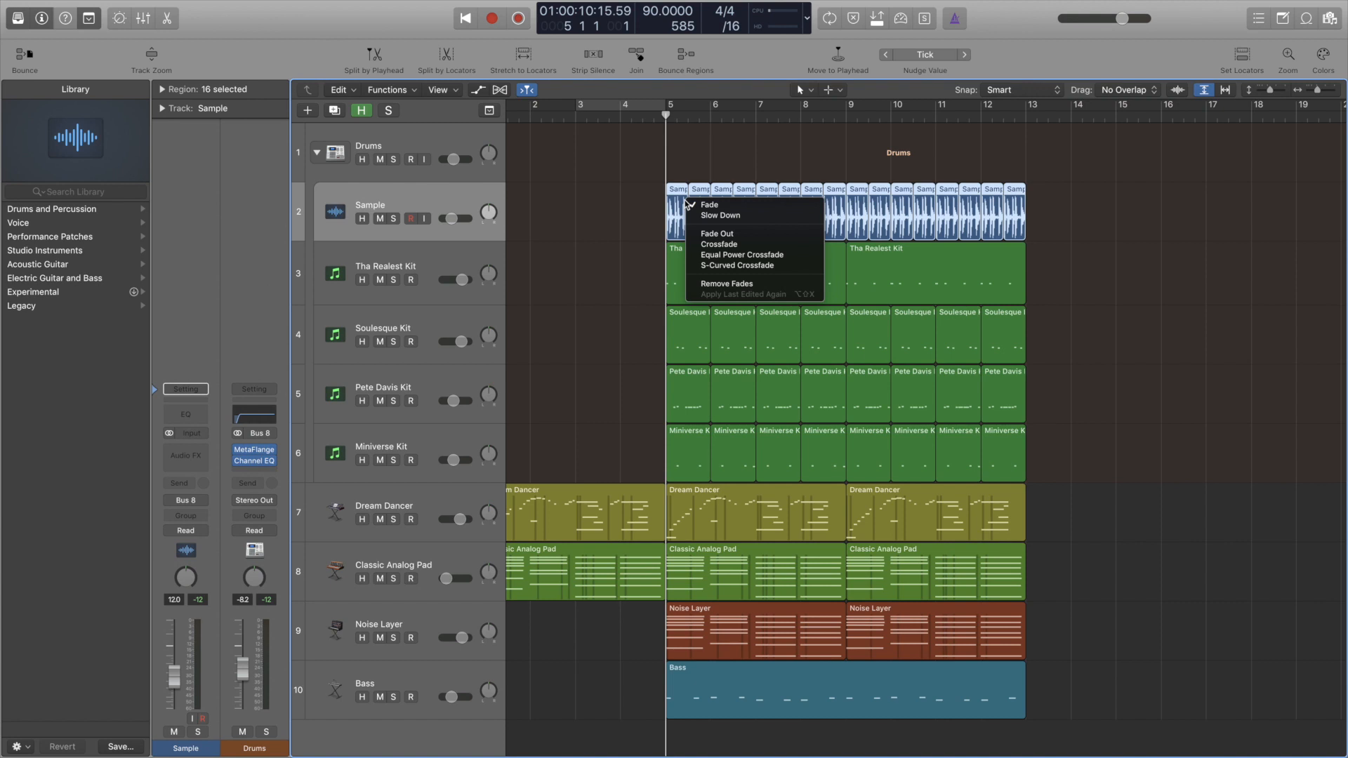
right_click(676, 205)
left_click(709, 231)
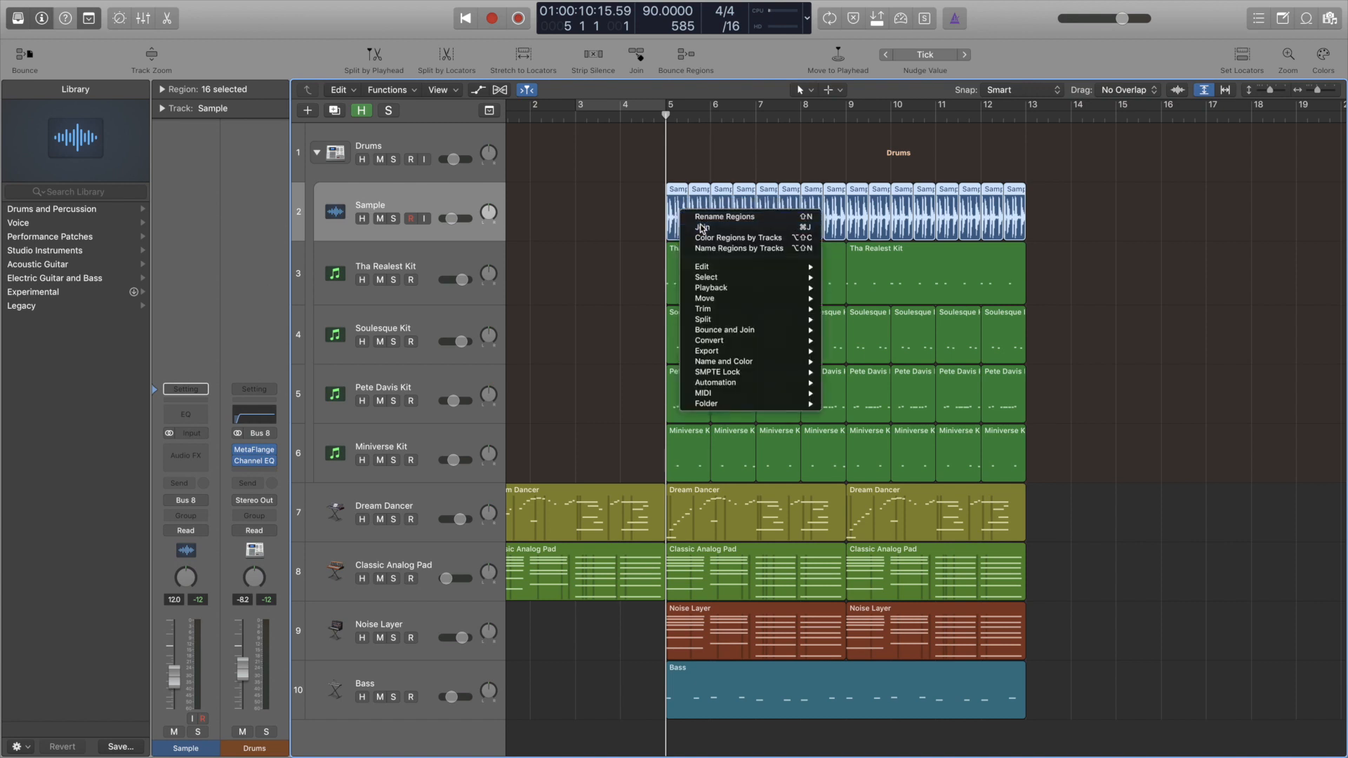
left_click(772, 245)
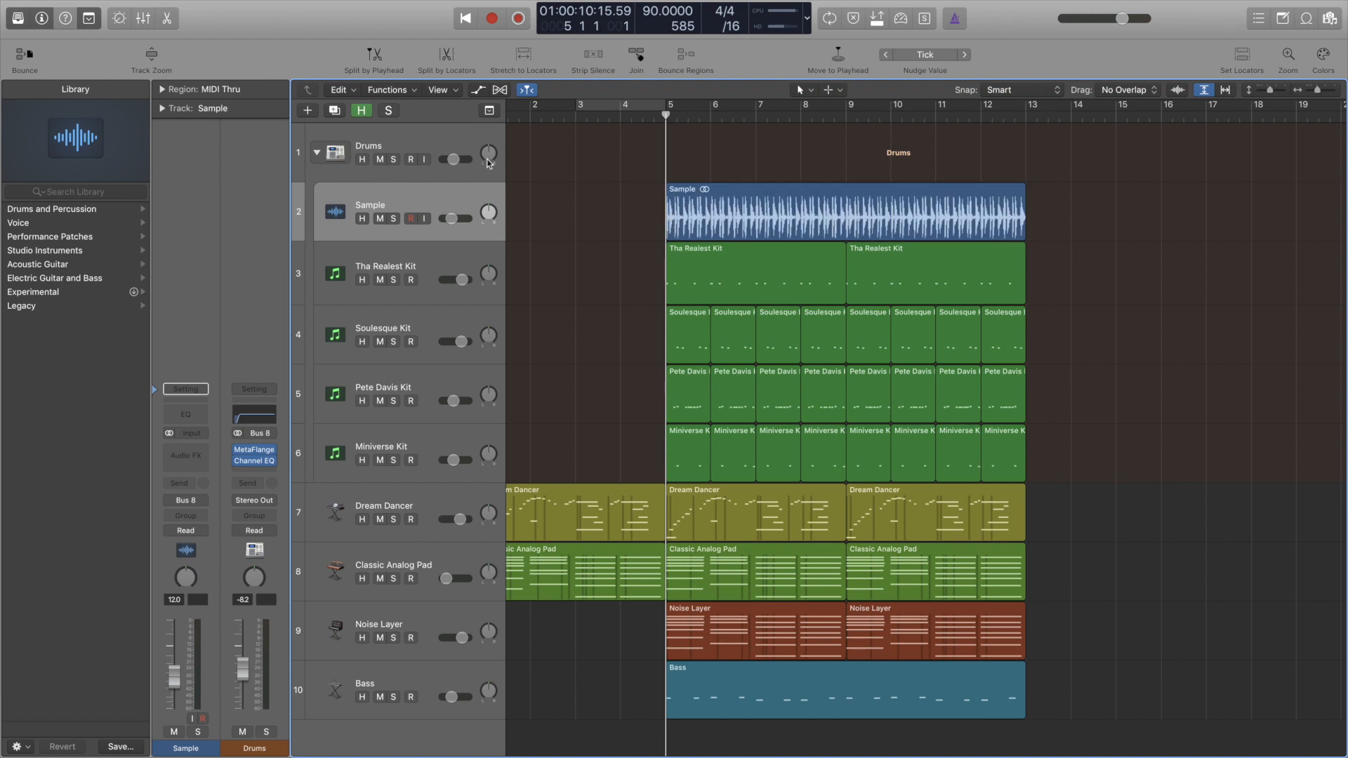
- Enable Flex on the Sample track with the Flex Time - Slicing algorithm
left_click(499, 90)
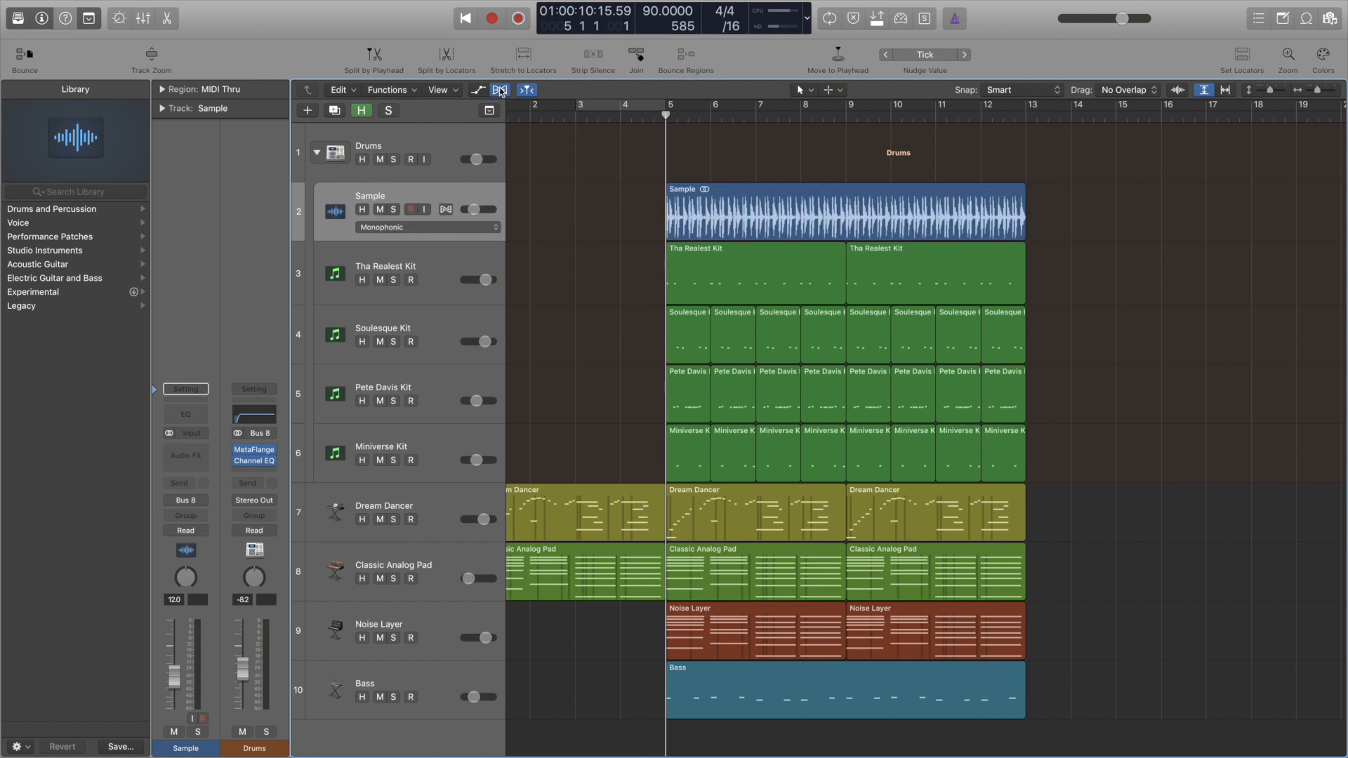
left_click(467, 228)
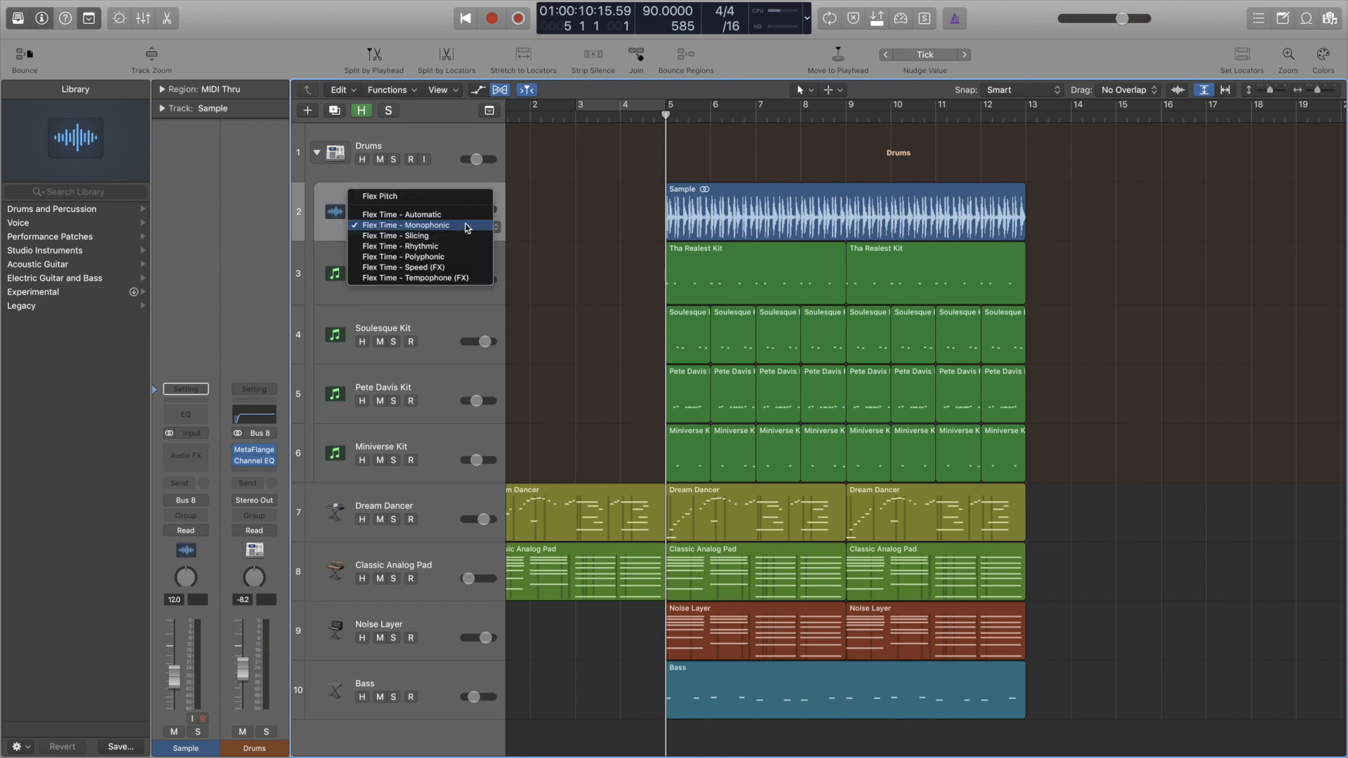
left_click(452, 237)
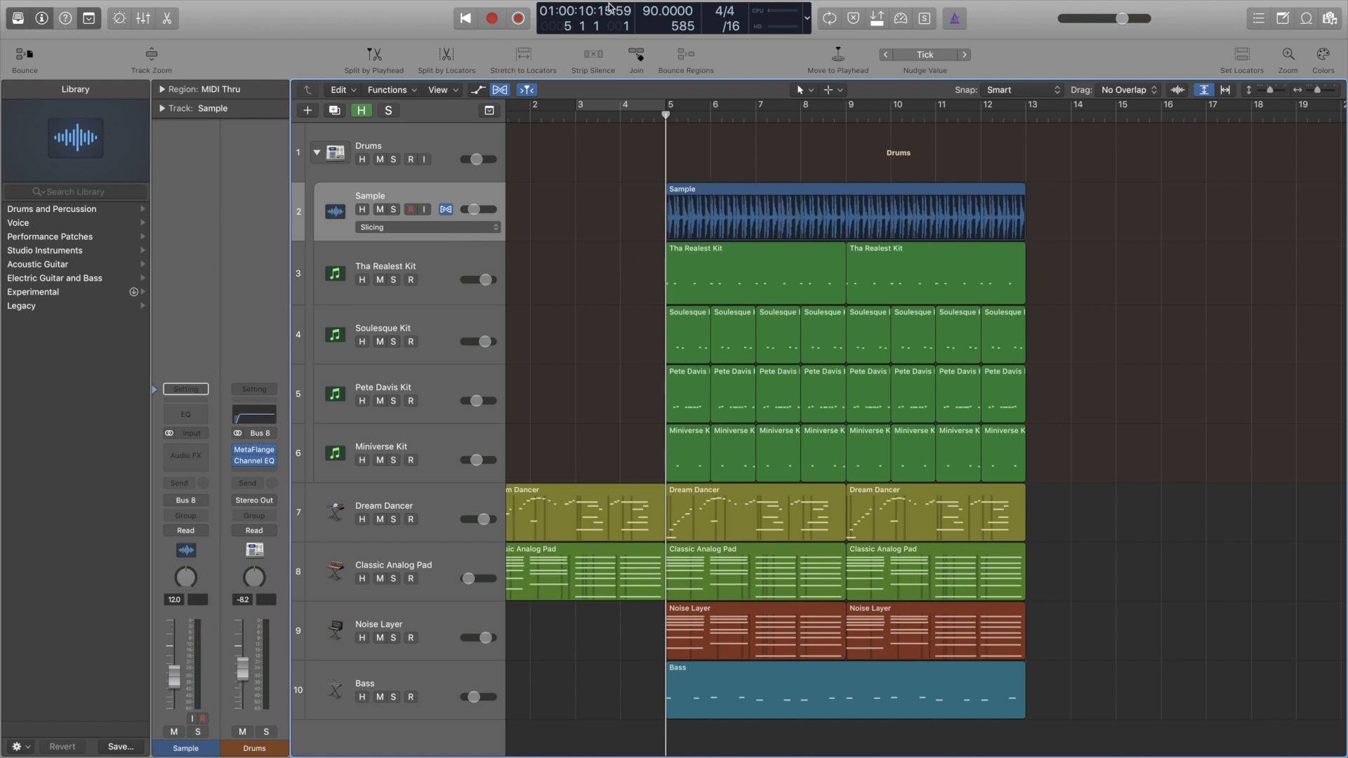
- Set the project tempo to 80 BPM and play the arrangement from bar 5
double_click(650, 12)
type("80")
key("Return")
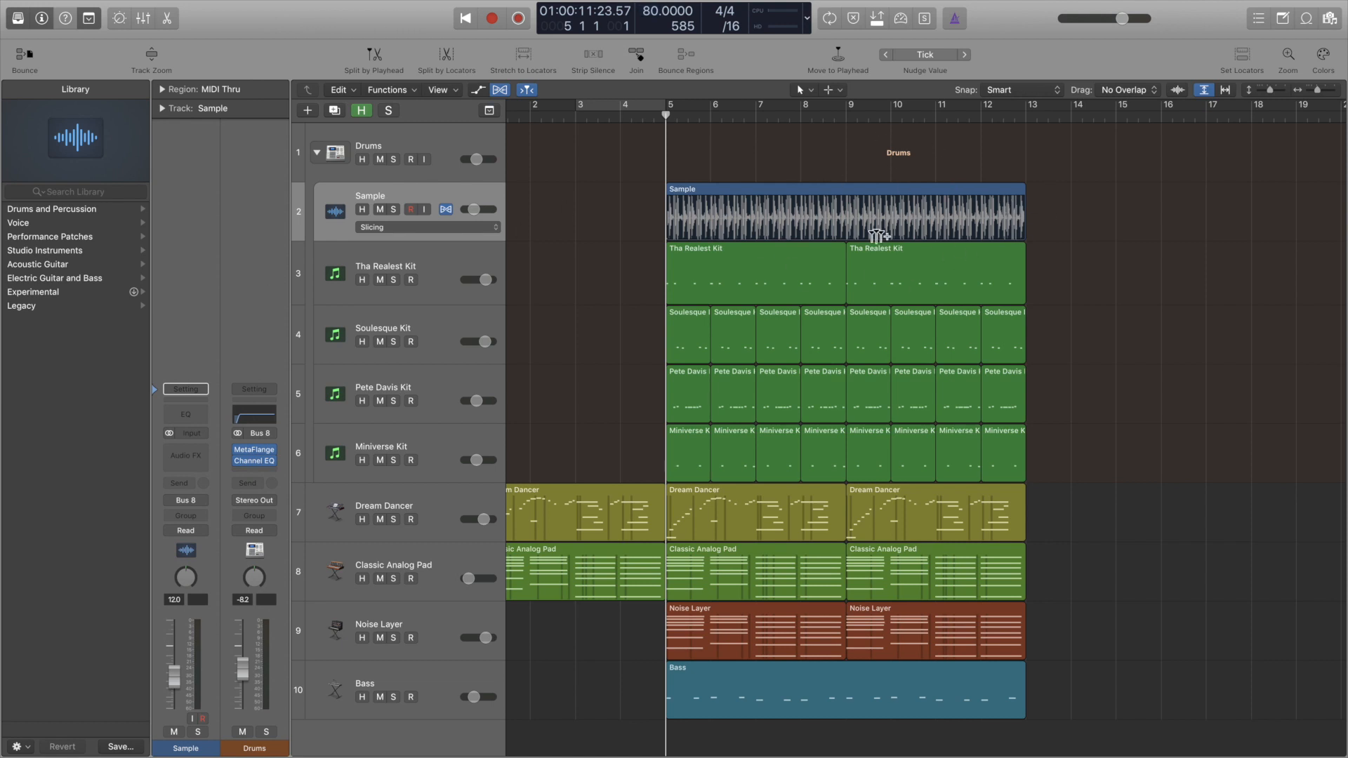
key("space")
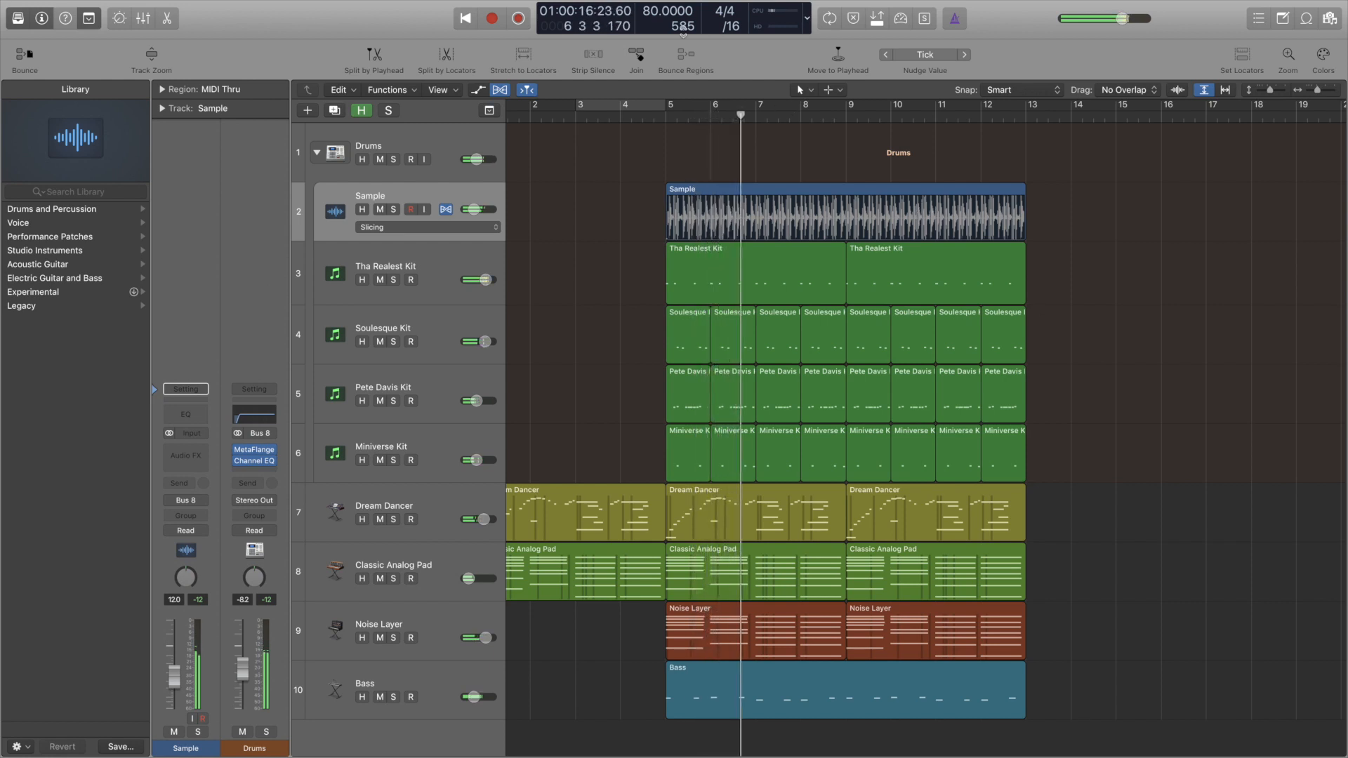
- Set the project tempo to 120 BPM and play again from bar 5
type("120")
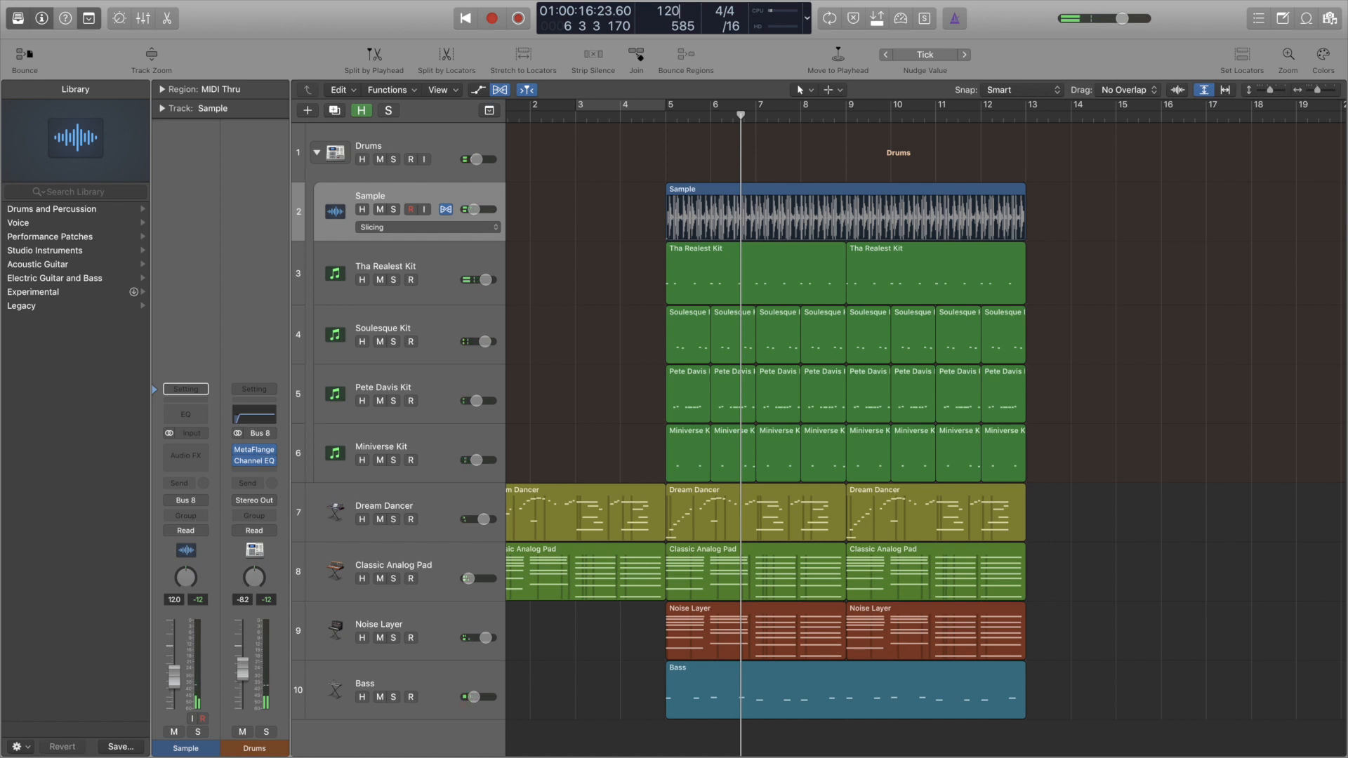
key("Return")
left_click(666, 116)
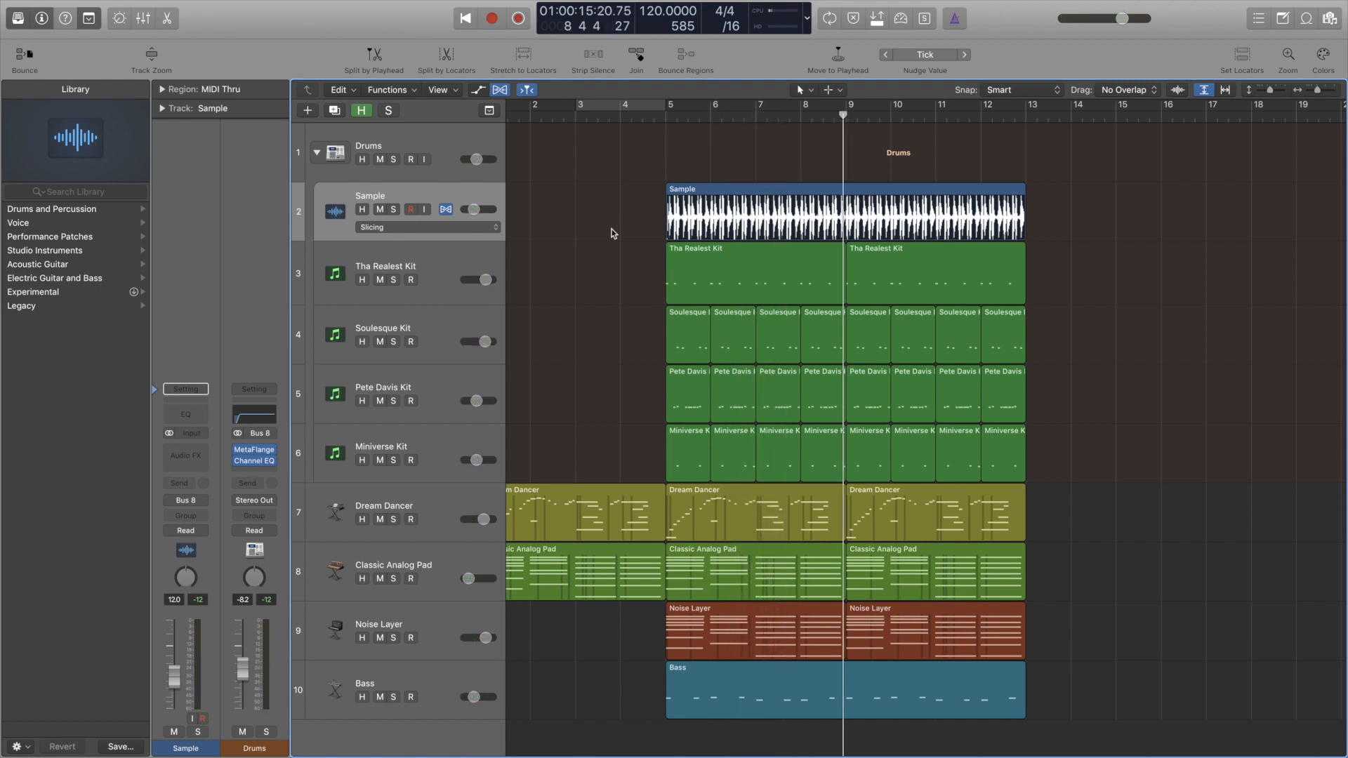
- Undo the 120 and 80 BPM tempo changes and return the playhead to bar 5
key("super+z")
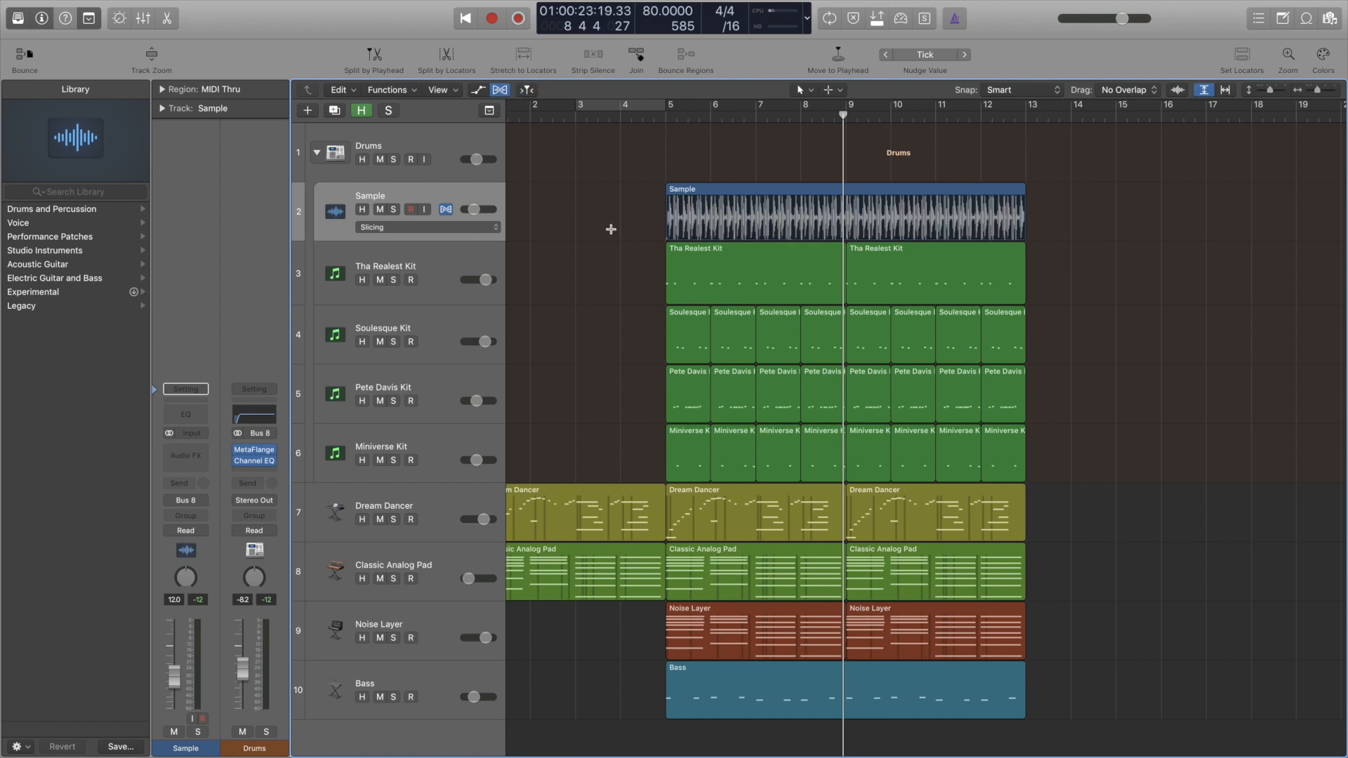
key("super+z")
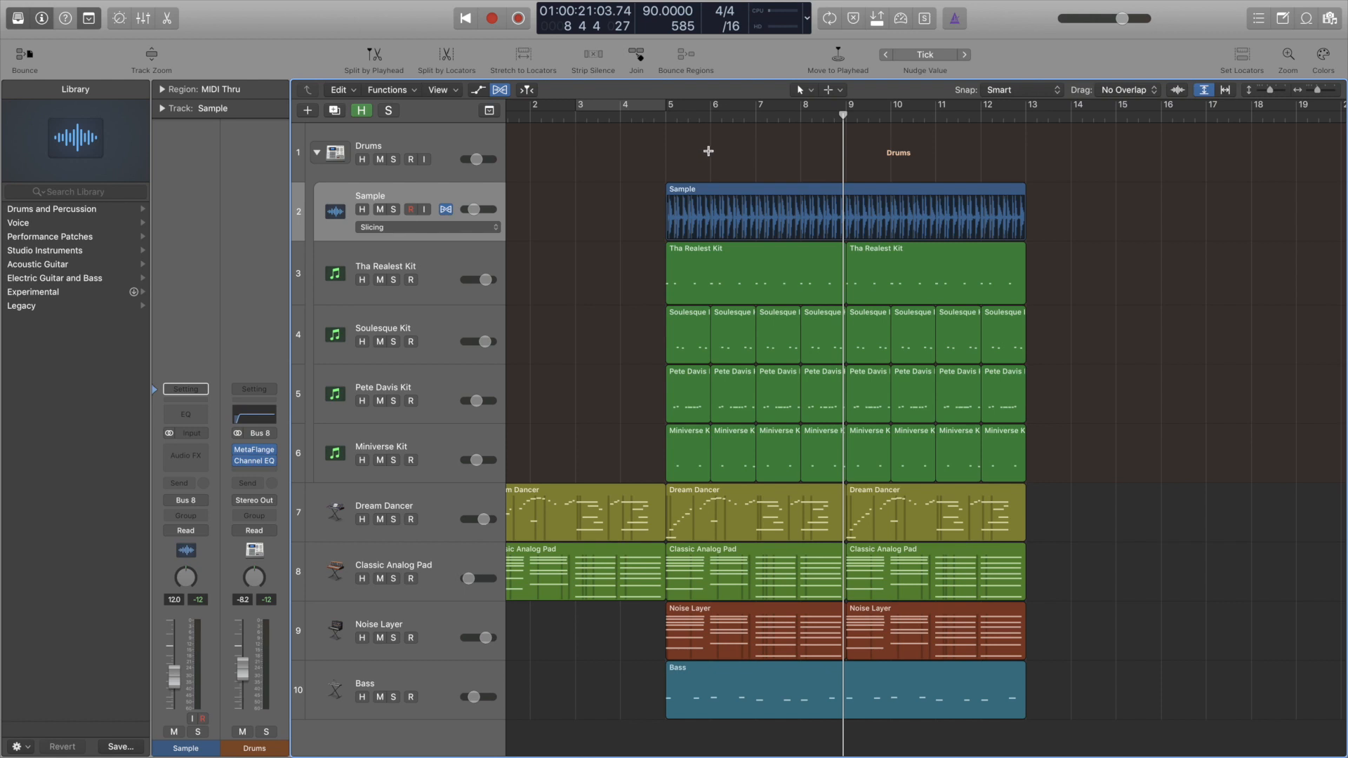
left_click(660, 115)
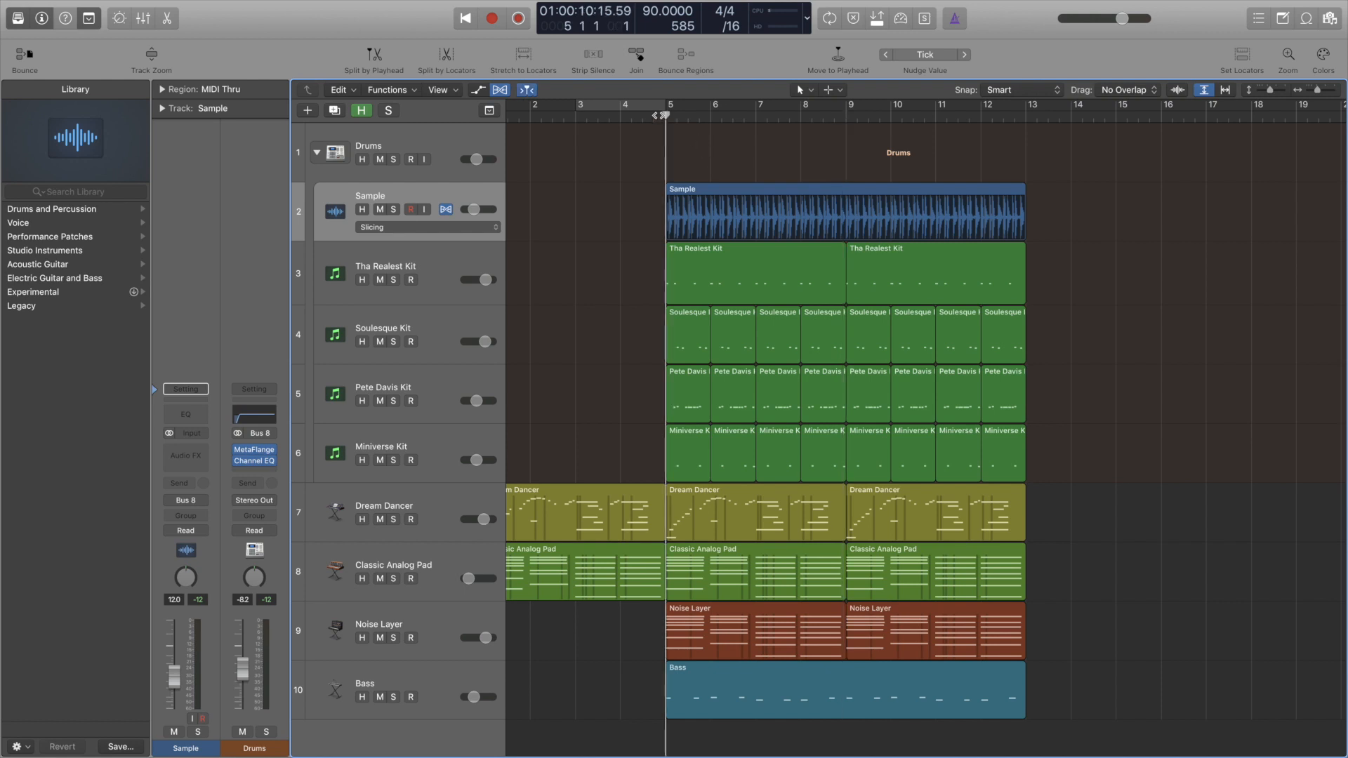
- Hide the Flex controls, undo the join of the Sample track regions and clear the region selection
left_click(500, 89)
scroll(707, 233, "up", 5)
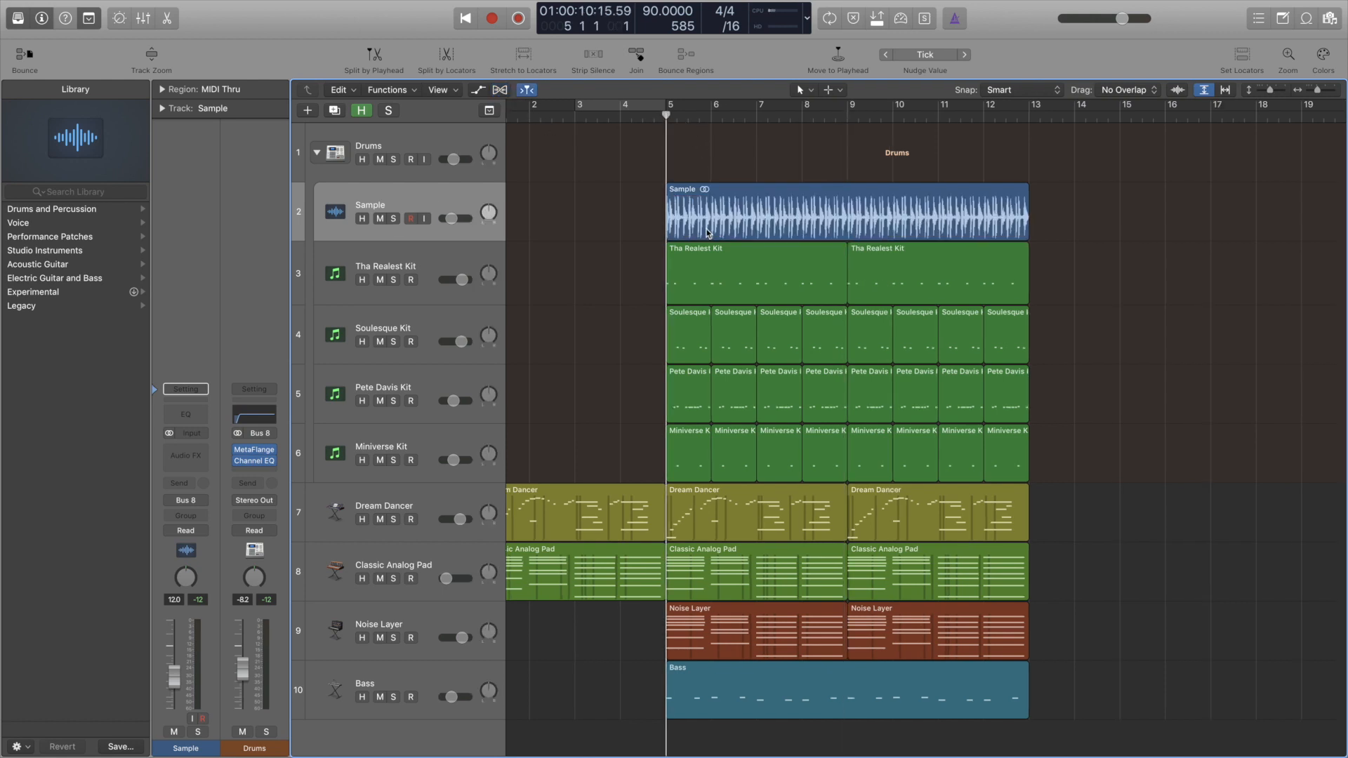
key("super+z")
scroll(660, 233, "down", 5)
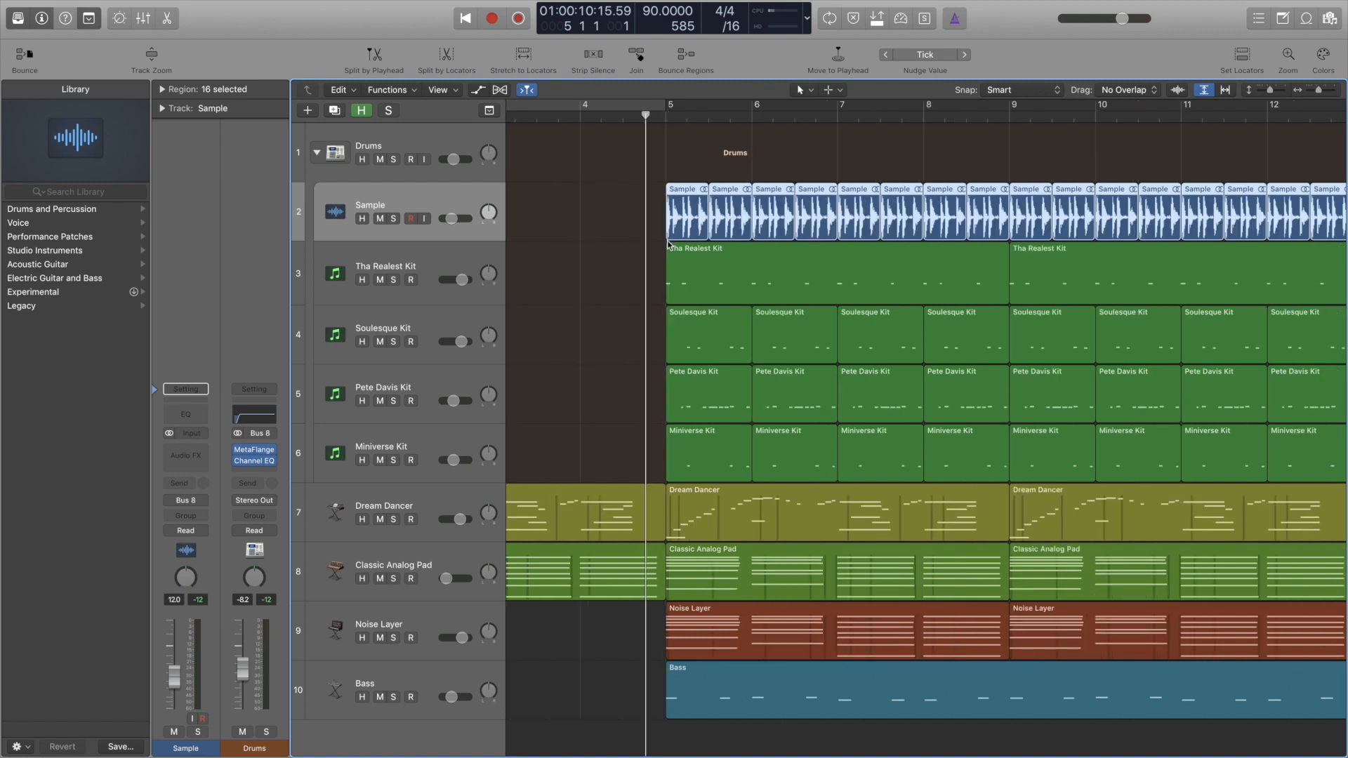
left_click(635, 225)
scroll(702, 225, "up", 3)
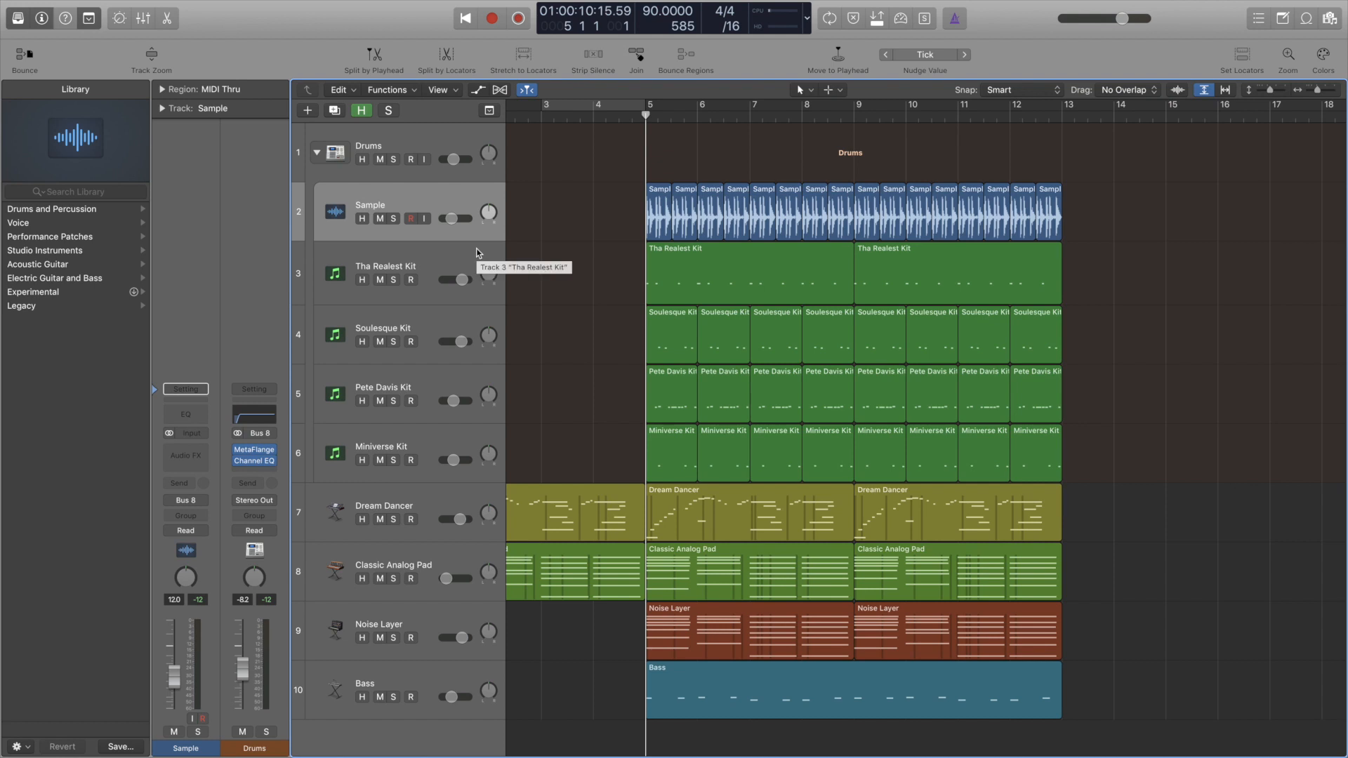
- Add a software instrument track below the Miniverse Kit track and load Ultrabeat on it
key("alt+super+s")
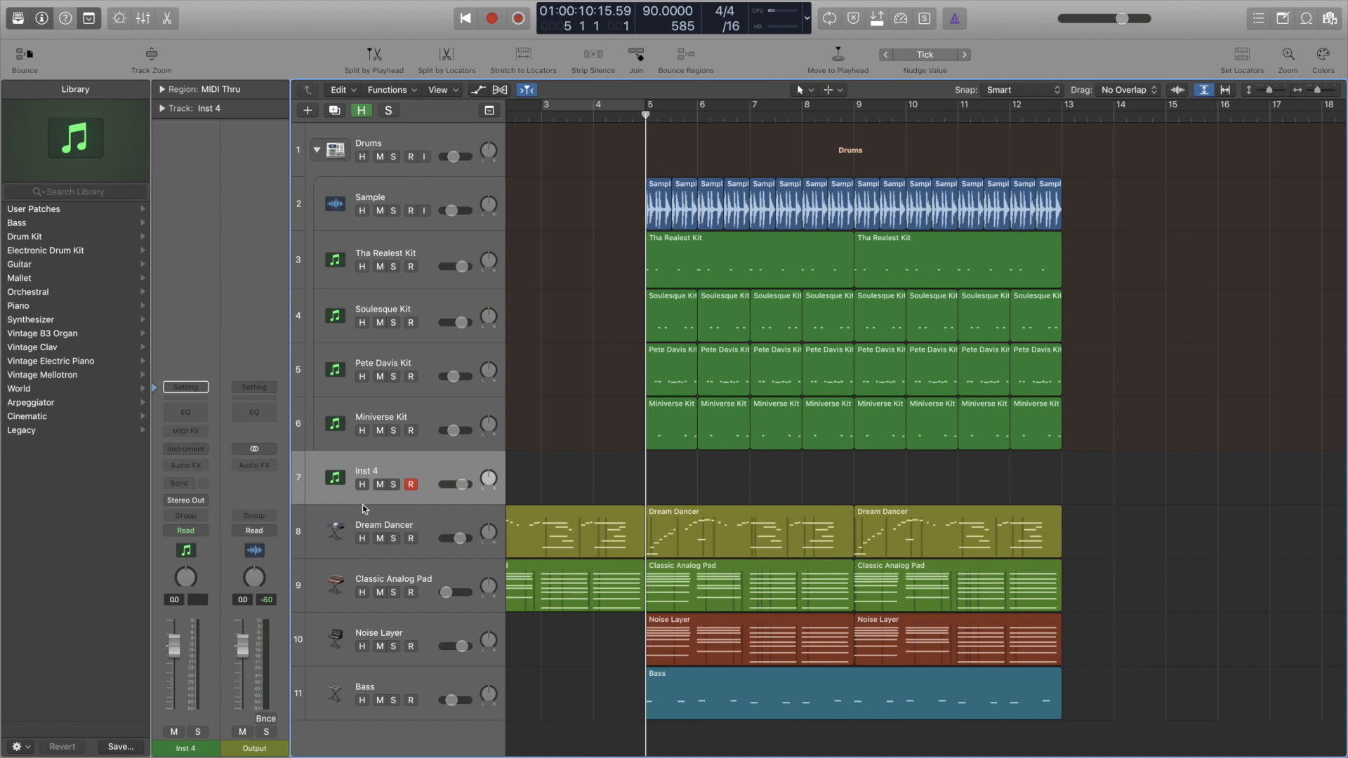
left_click(196, 450)
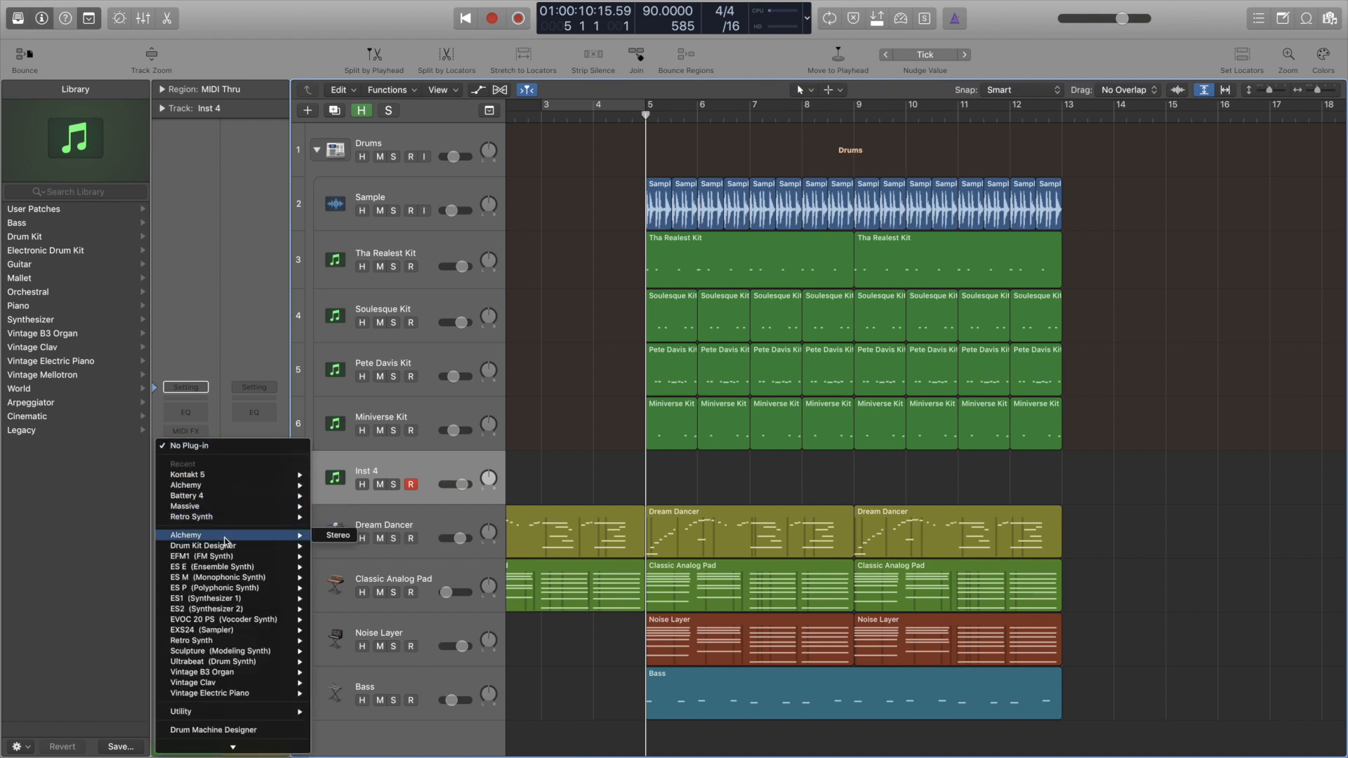
mouse_move(241, 677)
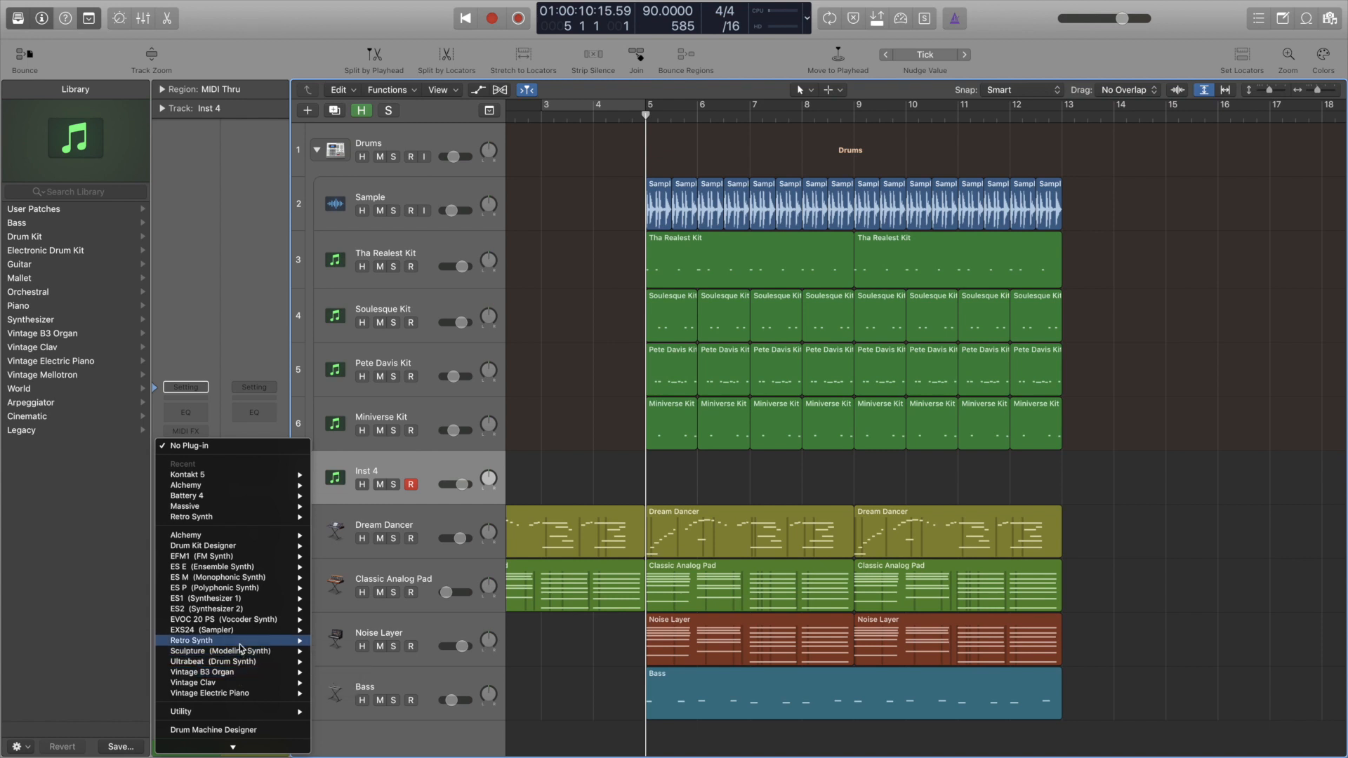
left_click(354, 672)
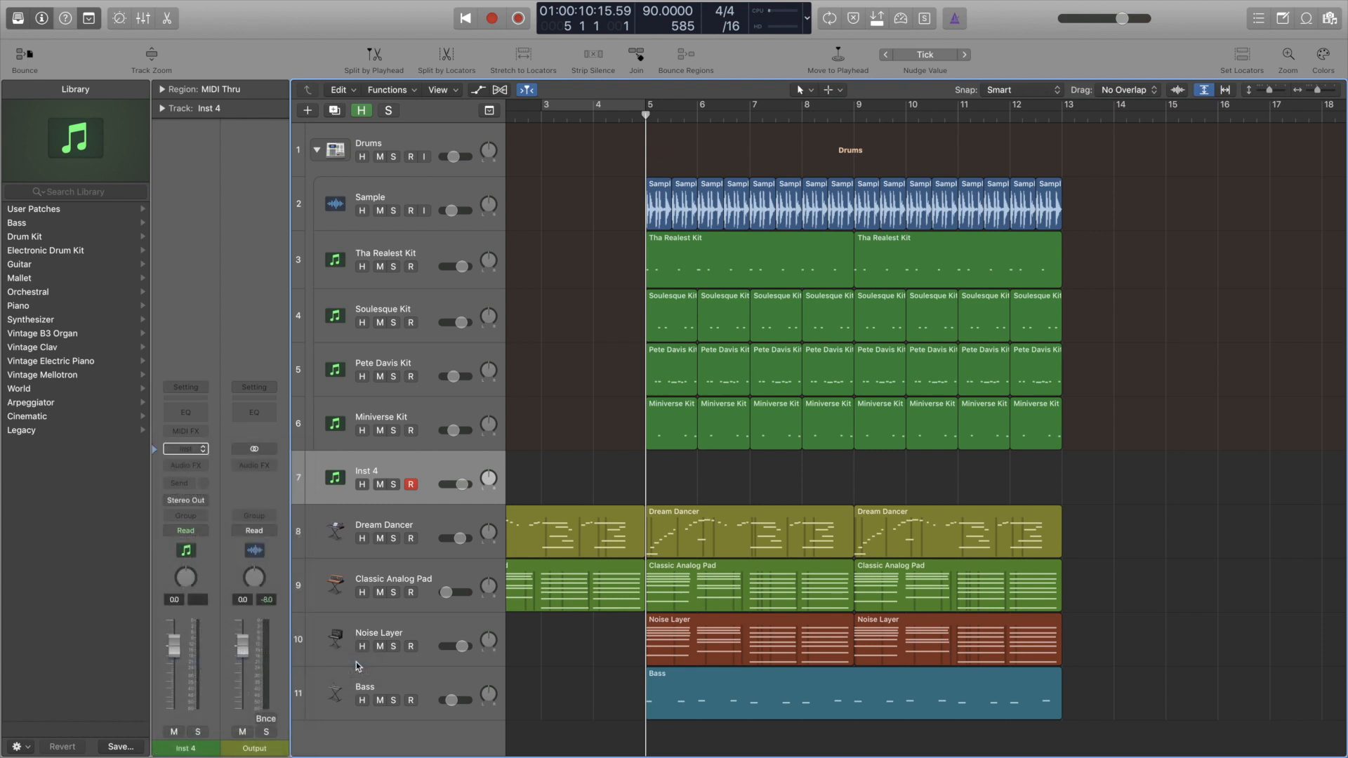
- Load the Drag & Drop Samples drum kit preset in Ultrabeat
left_click(232, 58)
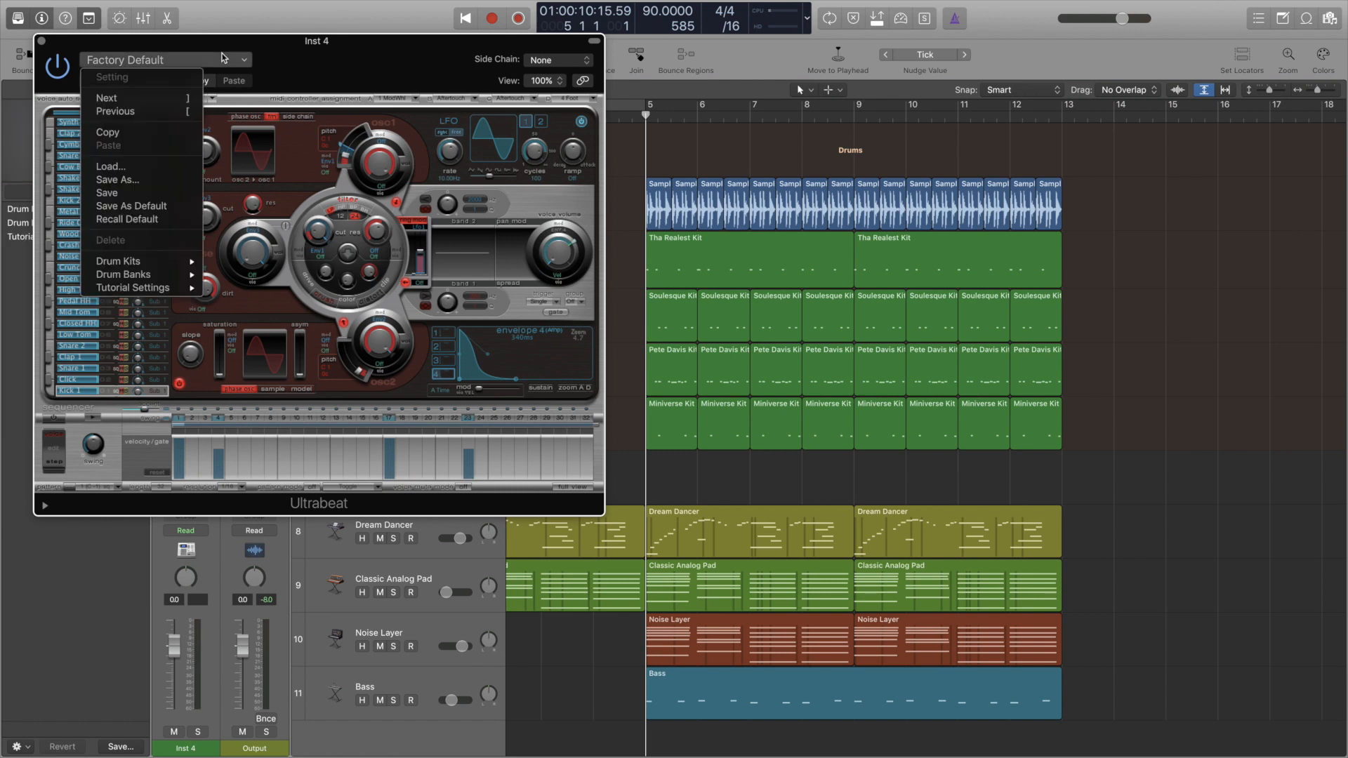
mouse_move(174, 289)
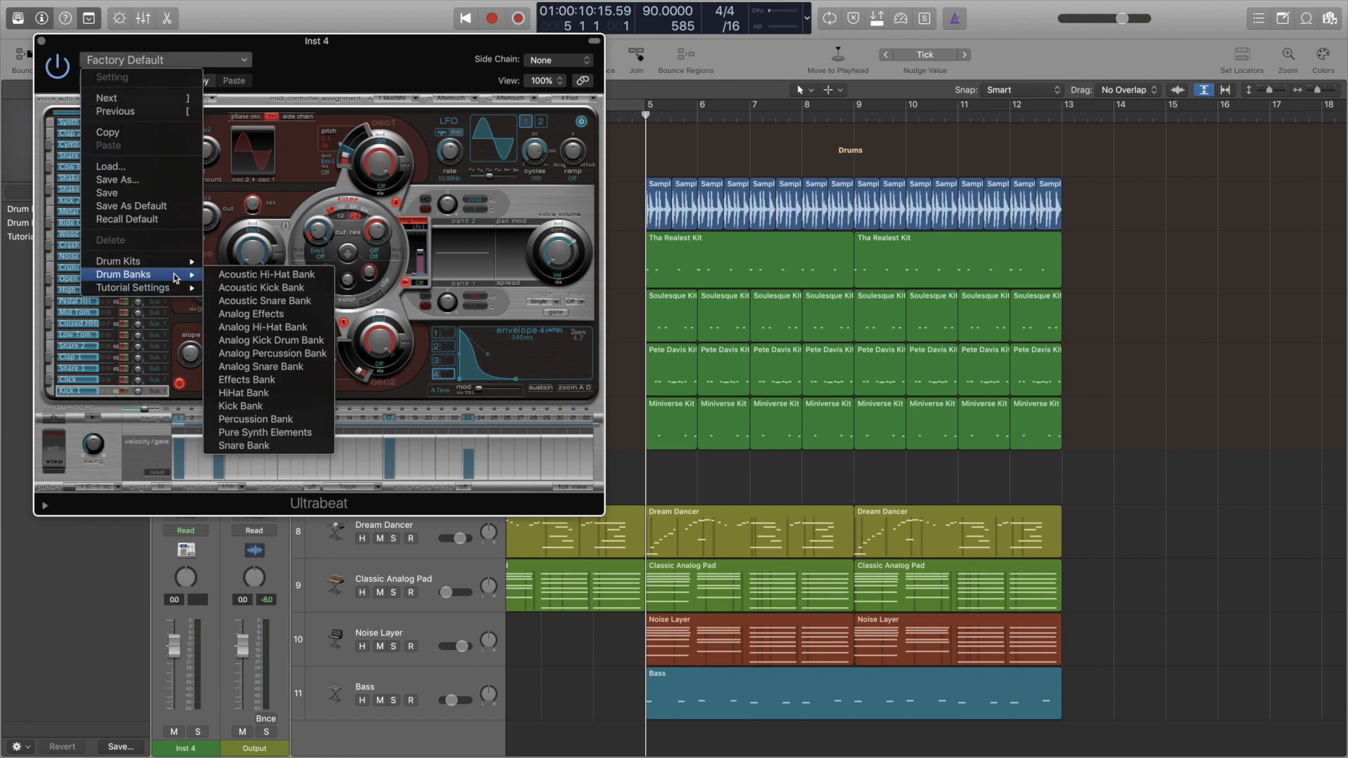
mouse_move(176, 262)
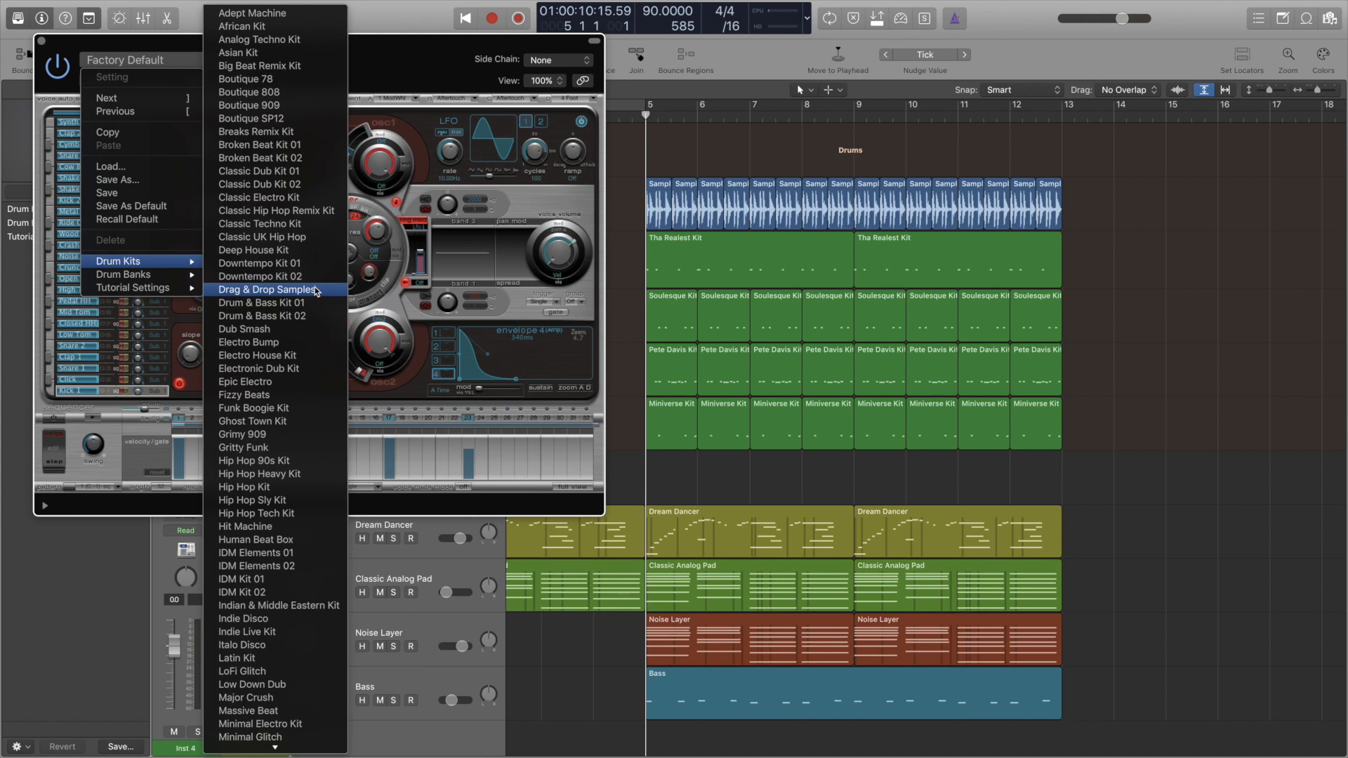
left_click(315, 290)
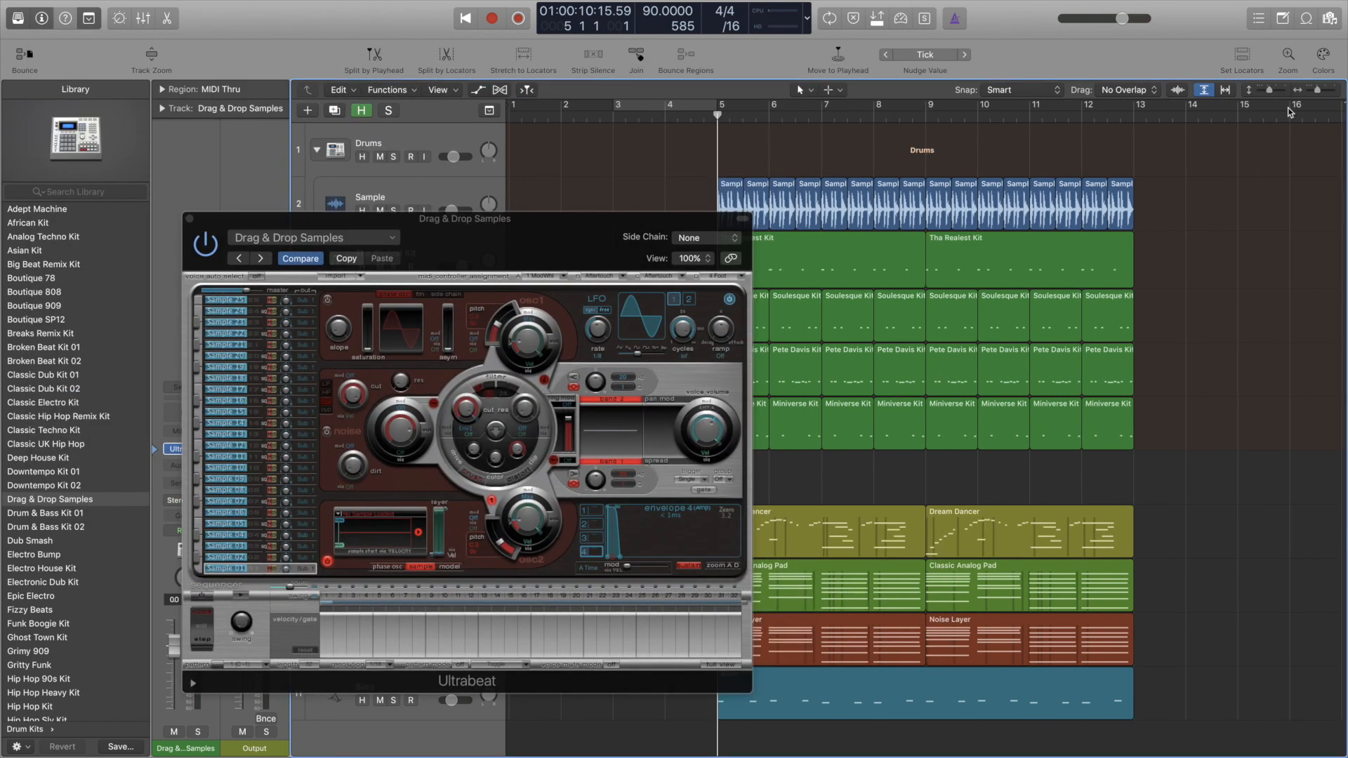
- Preview Sample.wav in the project's audio browser and load it into Ultrabeat's sample oscillator, closing the plug-in window
left_click(1332, 23)
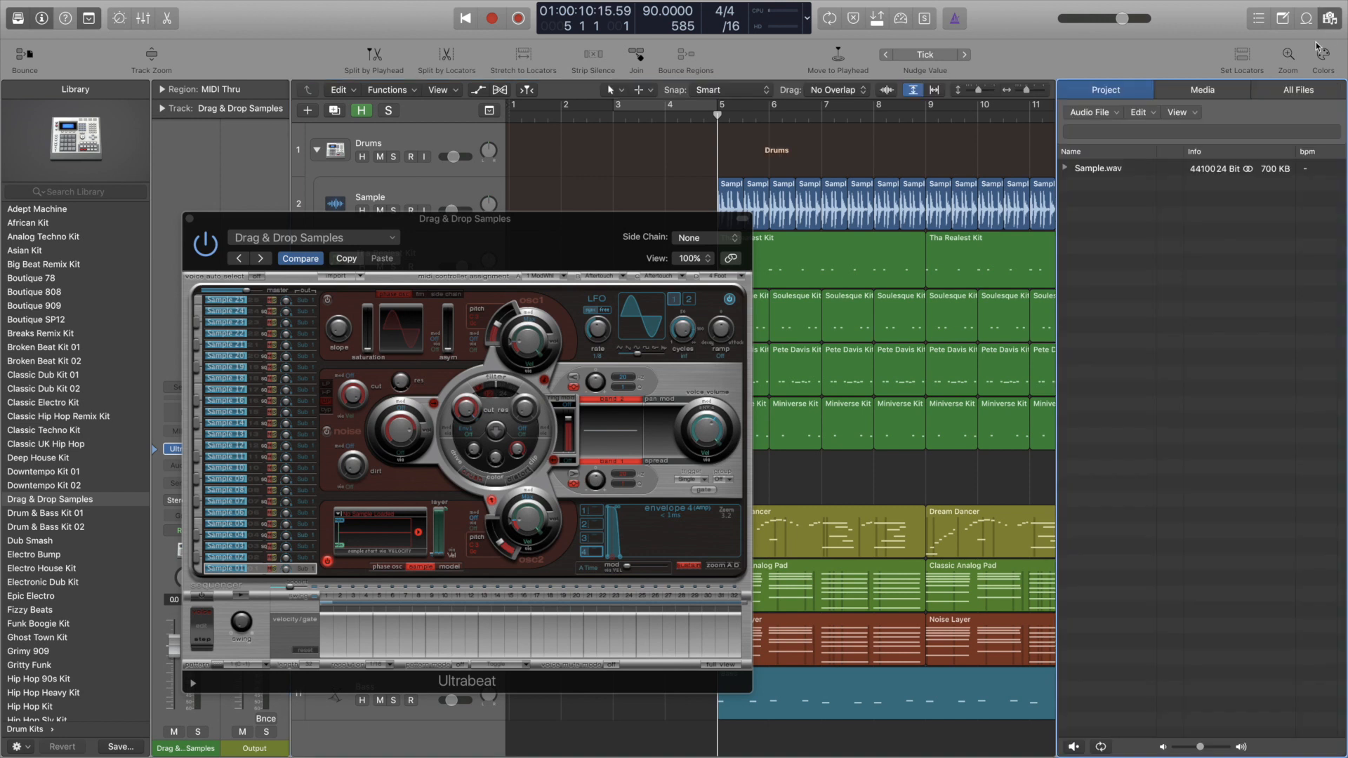
left_click(1107, 173)
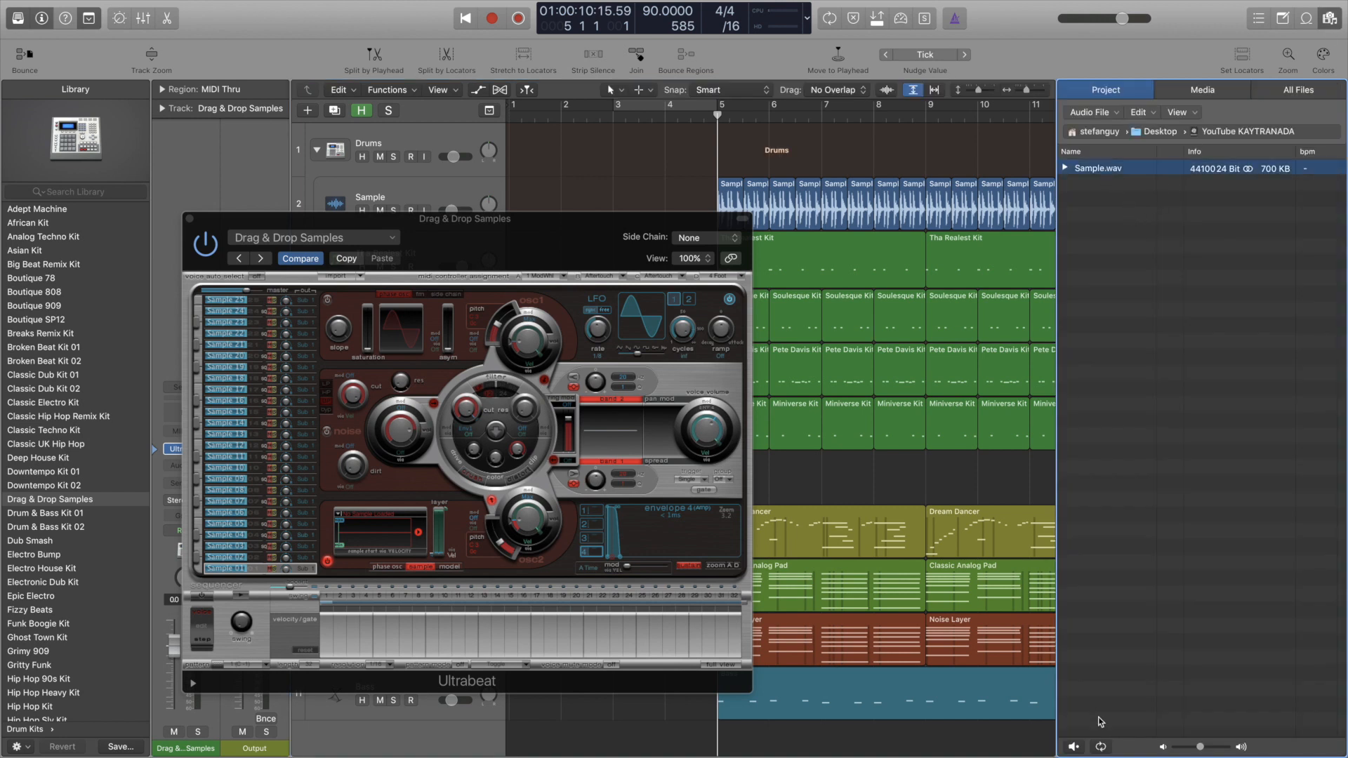
left_click(1074, 747)
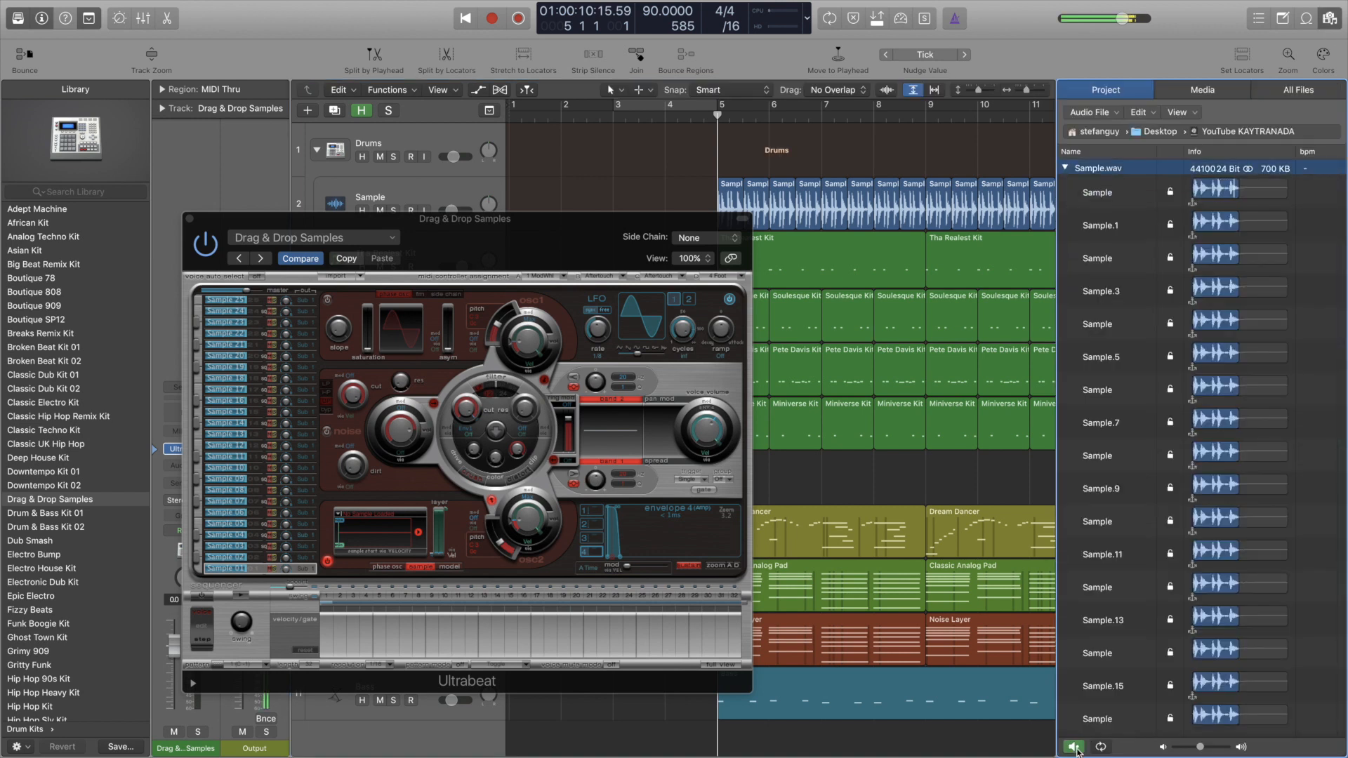
left_click(1077, 751)
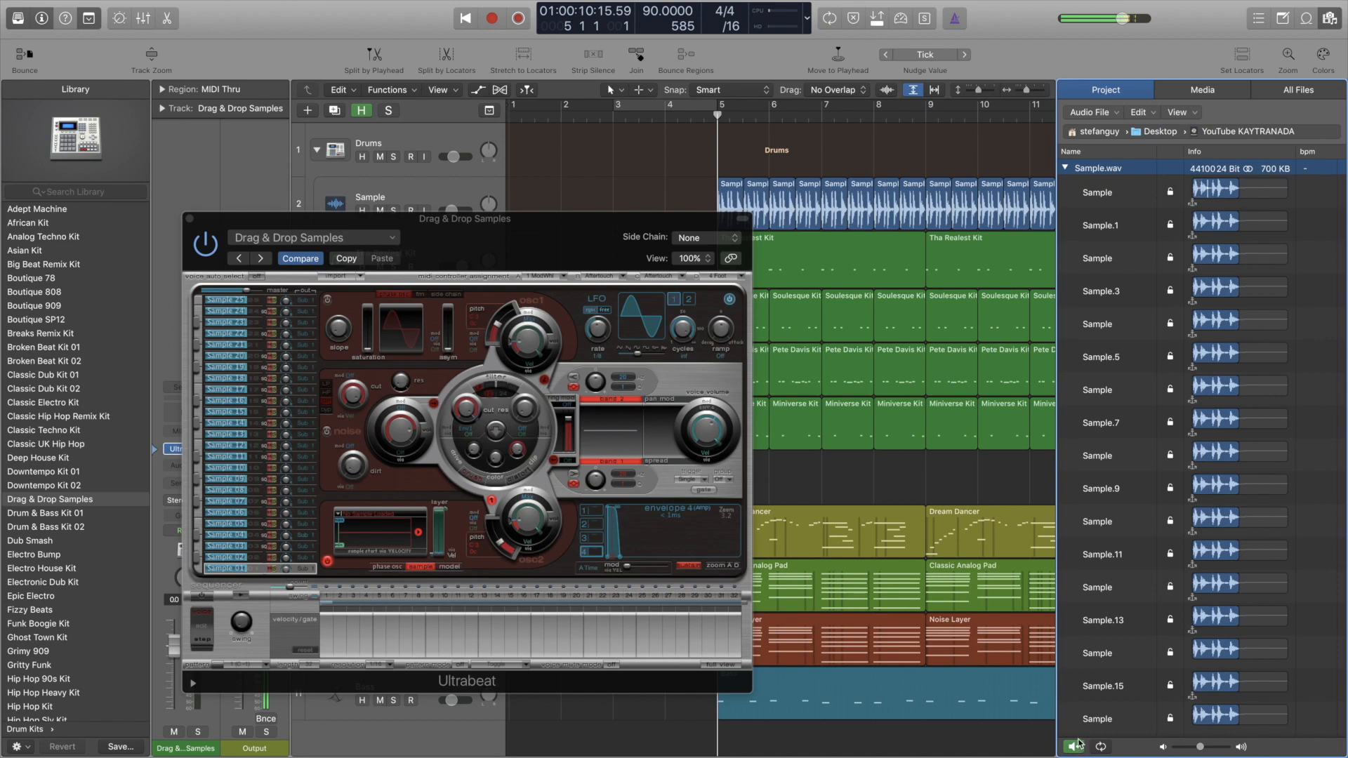
left_click(1066, 169)
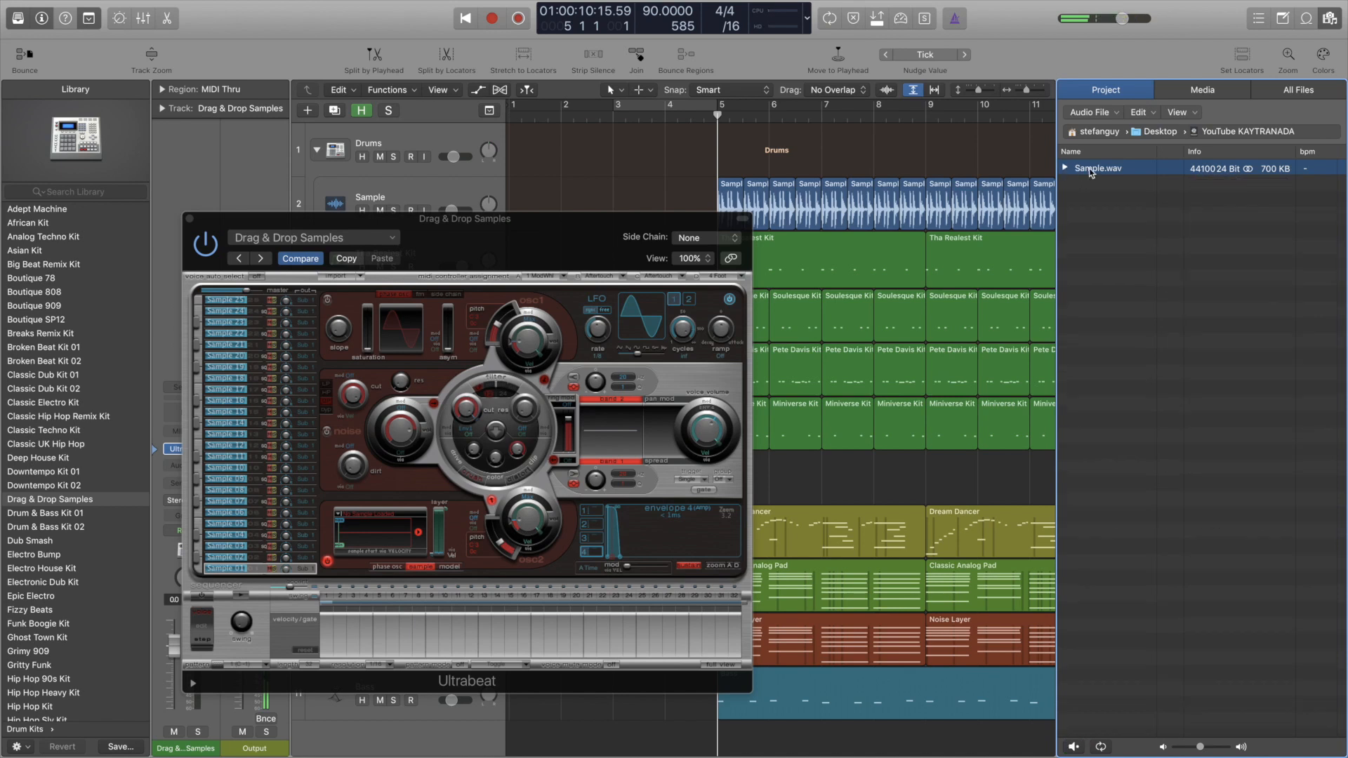
left_click_drag(1090, 169, 378, 534)
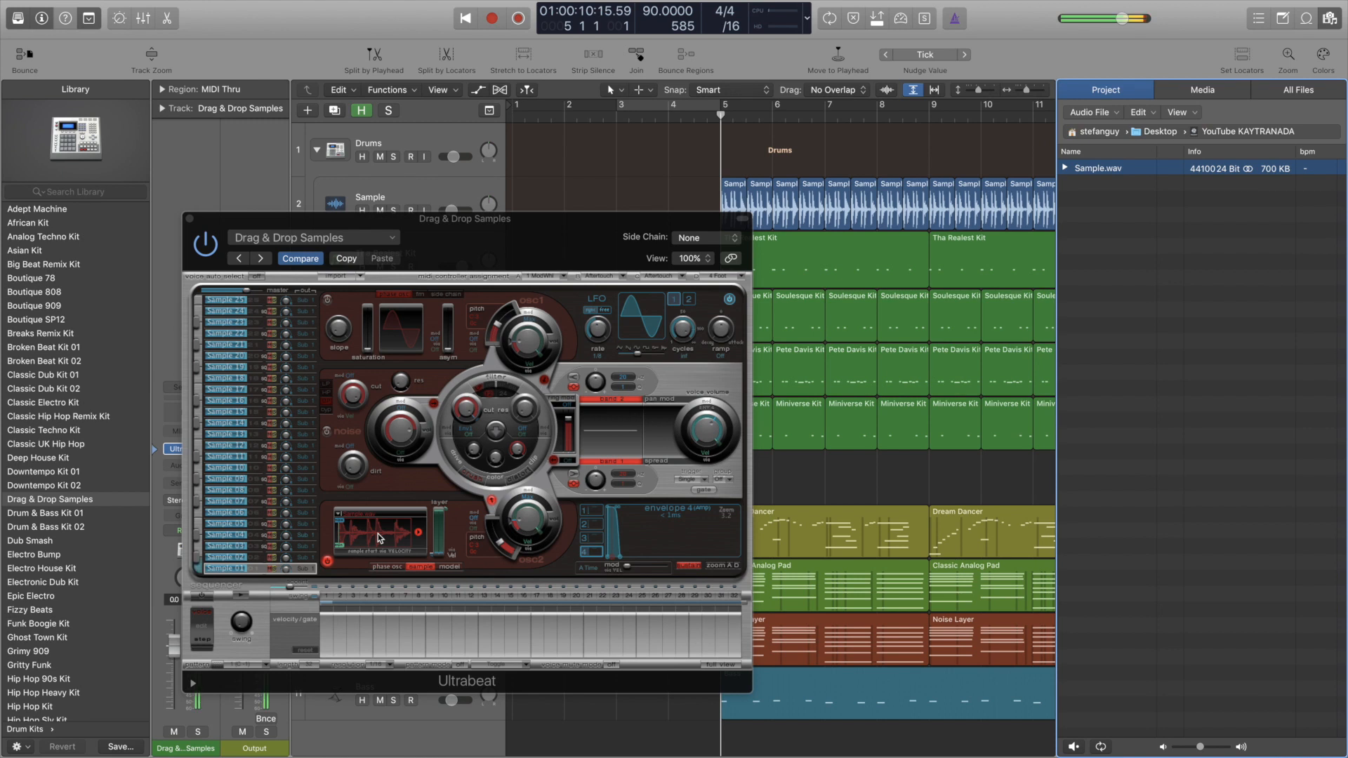
key("super+w")
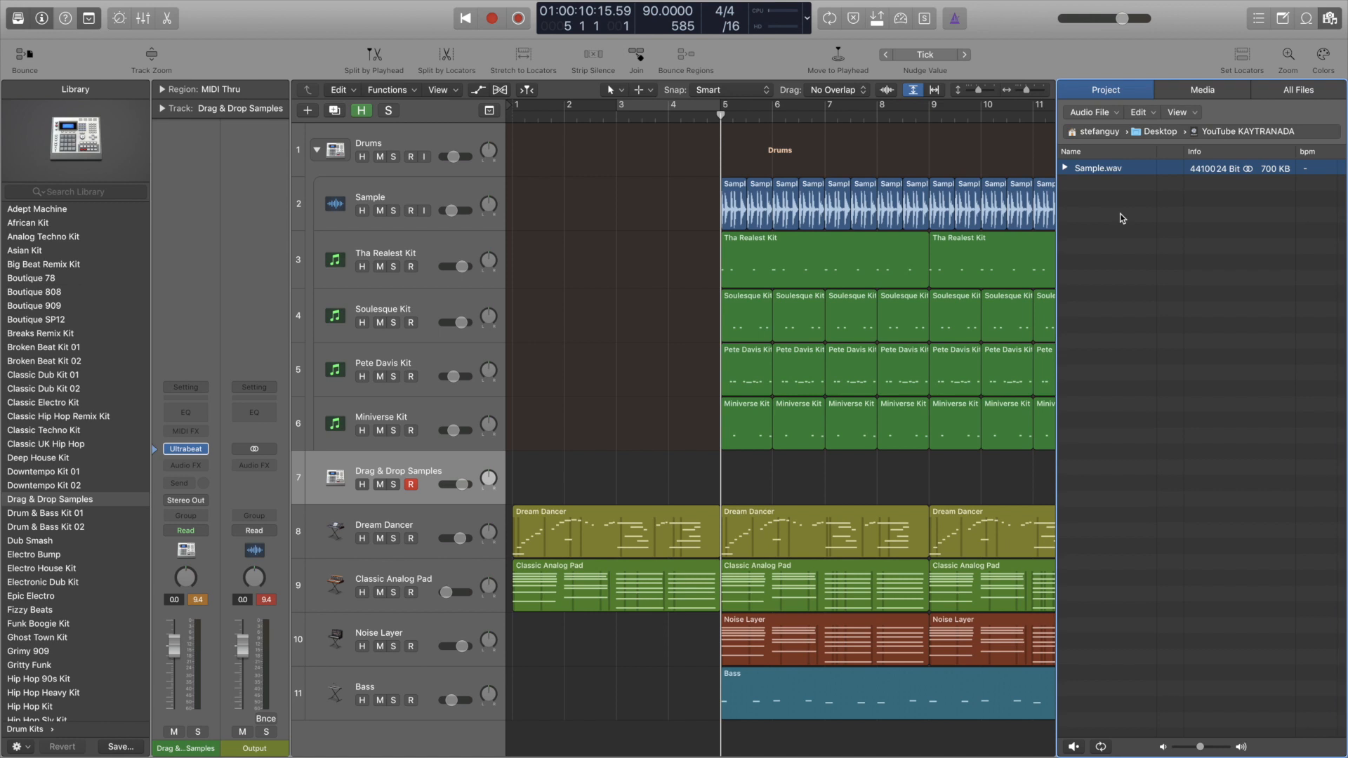
- Solo the Tha Realest Kit track and play it with a cycle range from bar 5 to bar 9
scroll(561, 305, "right", 5)
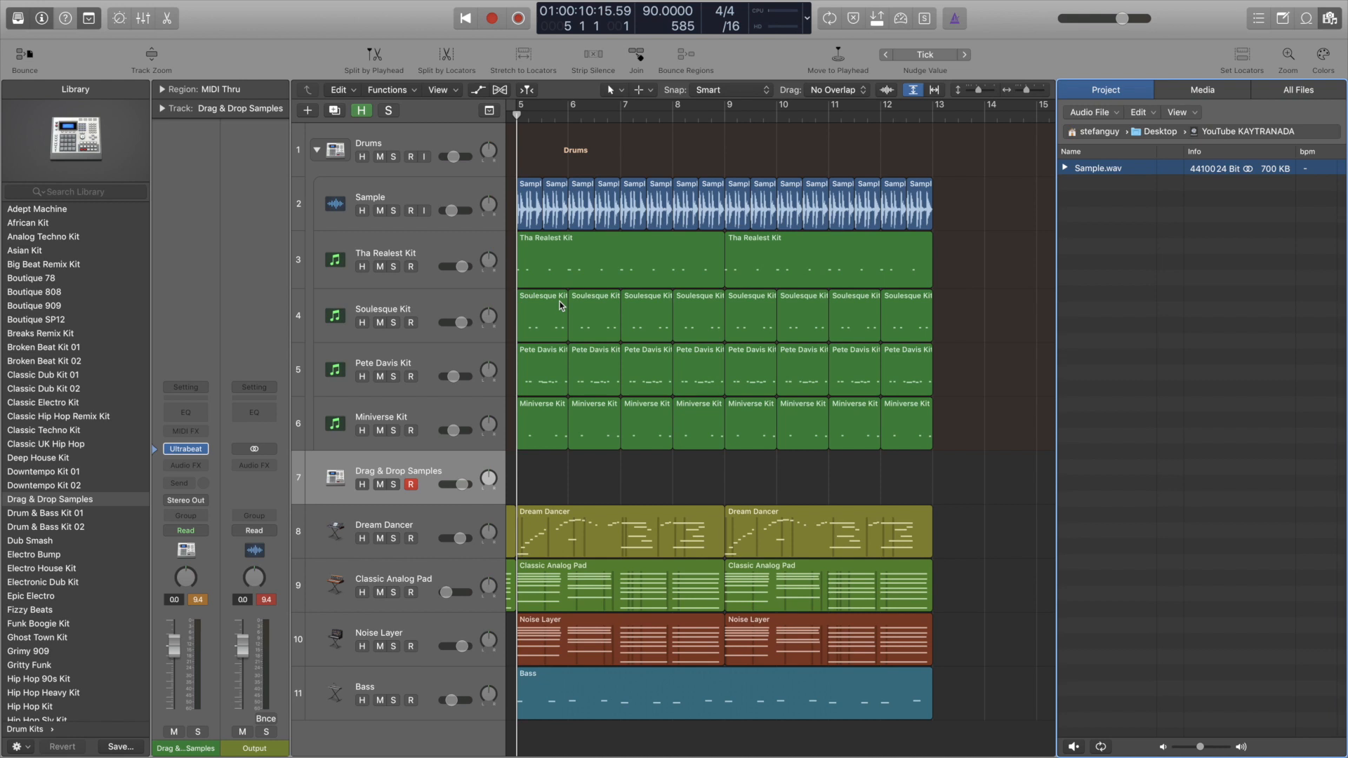
left_click(426, 255)
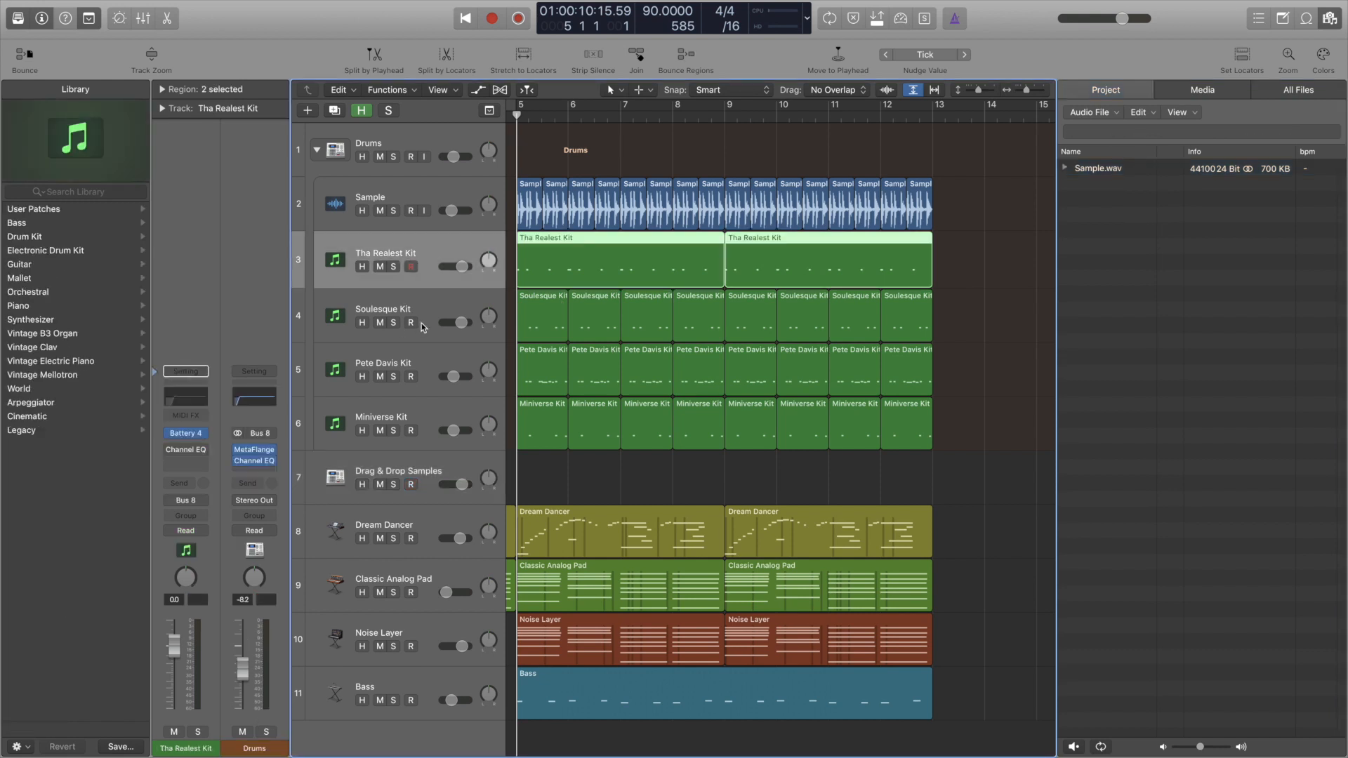
left_click(394, 266)
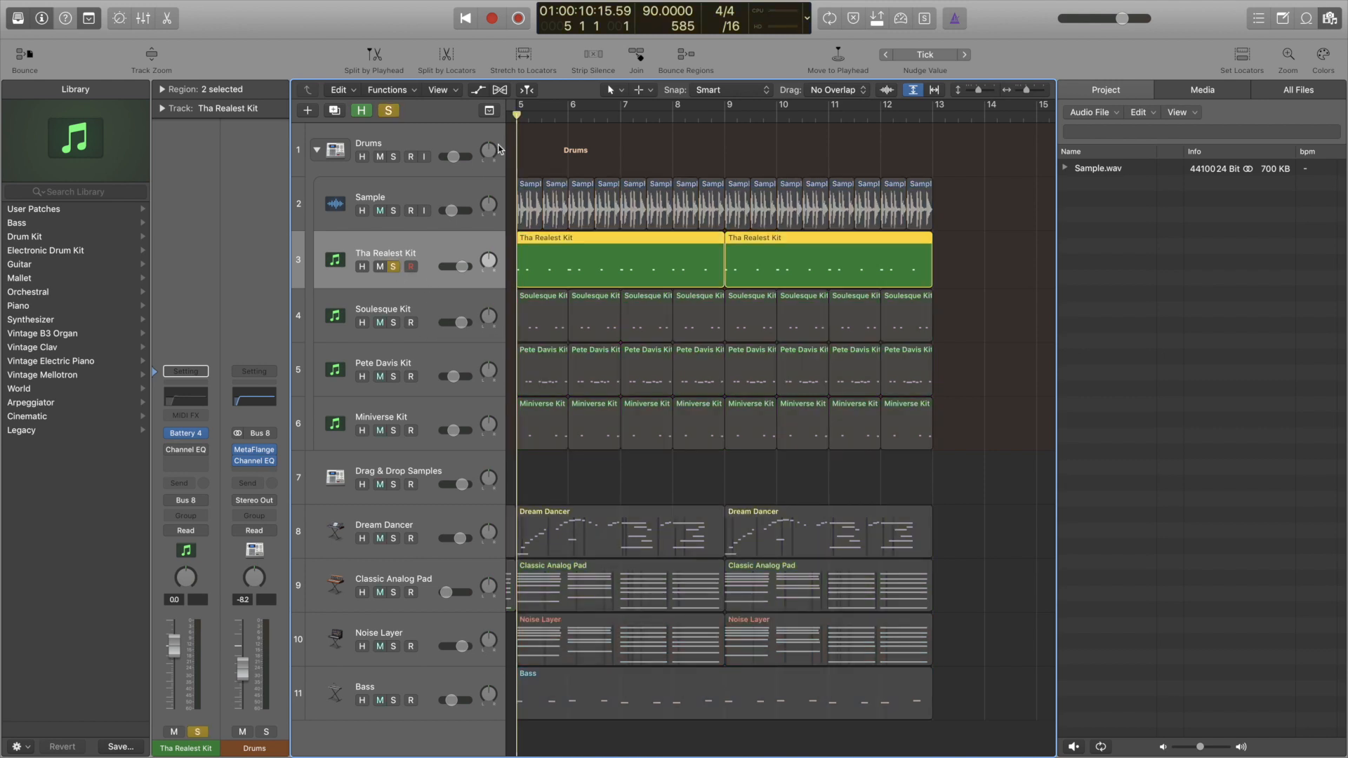
key("space")
left_click_drag(520, 106, 726, 118)
- Add the Soulesque Kit and Pete Davis Kit tracks to the solo and select each to check it
left_click(393, 322)
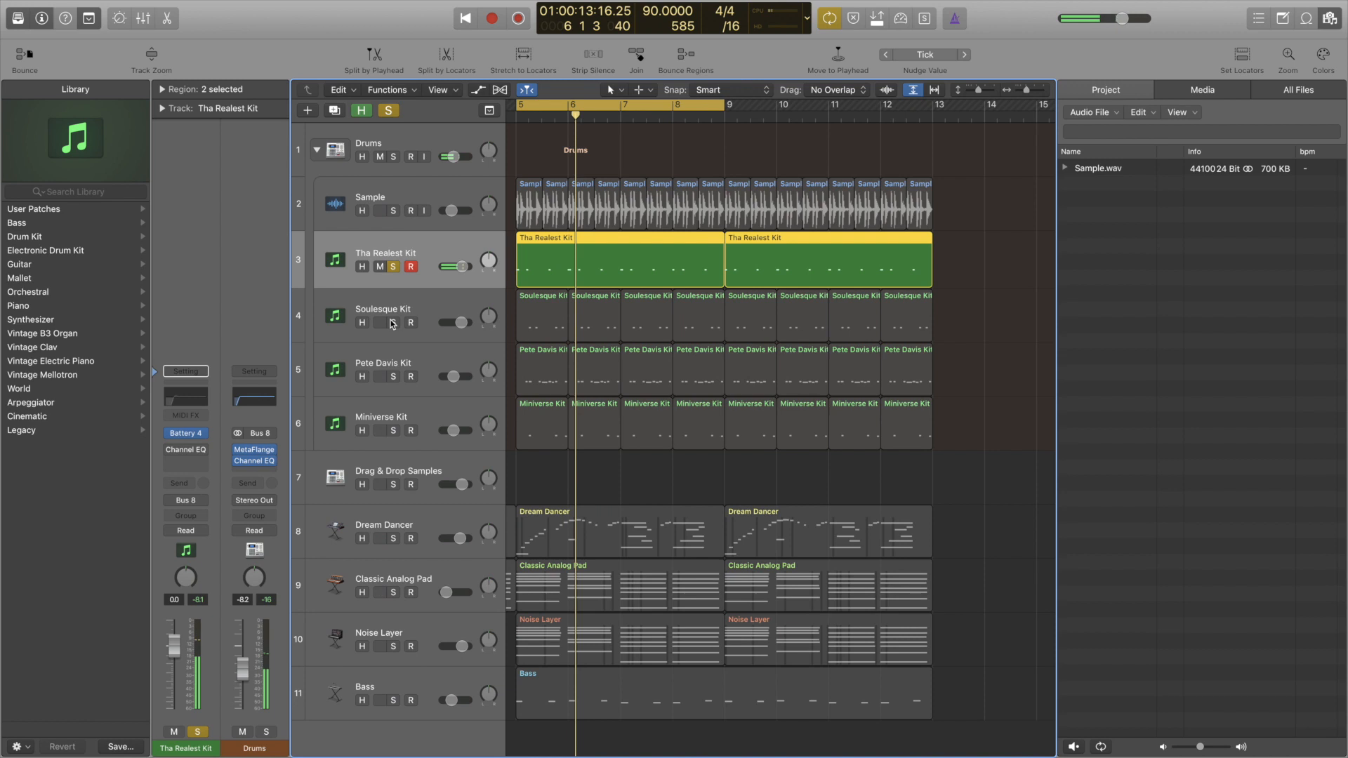
left_click(425, 311)
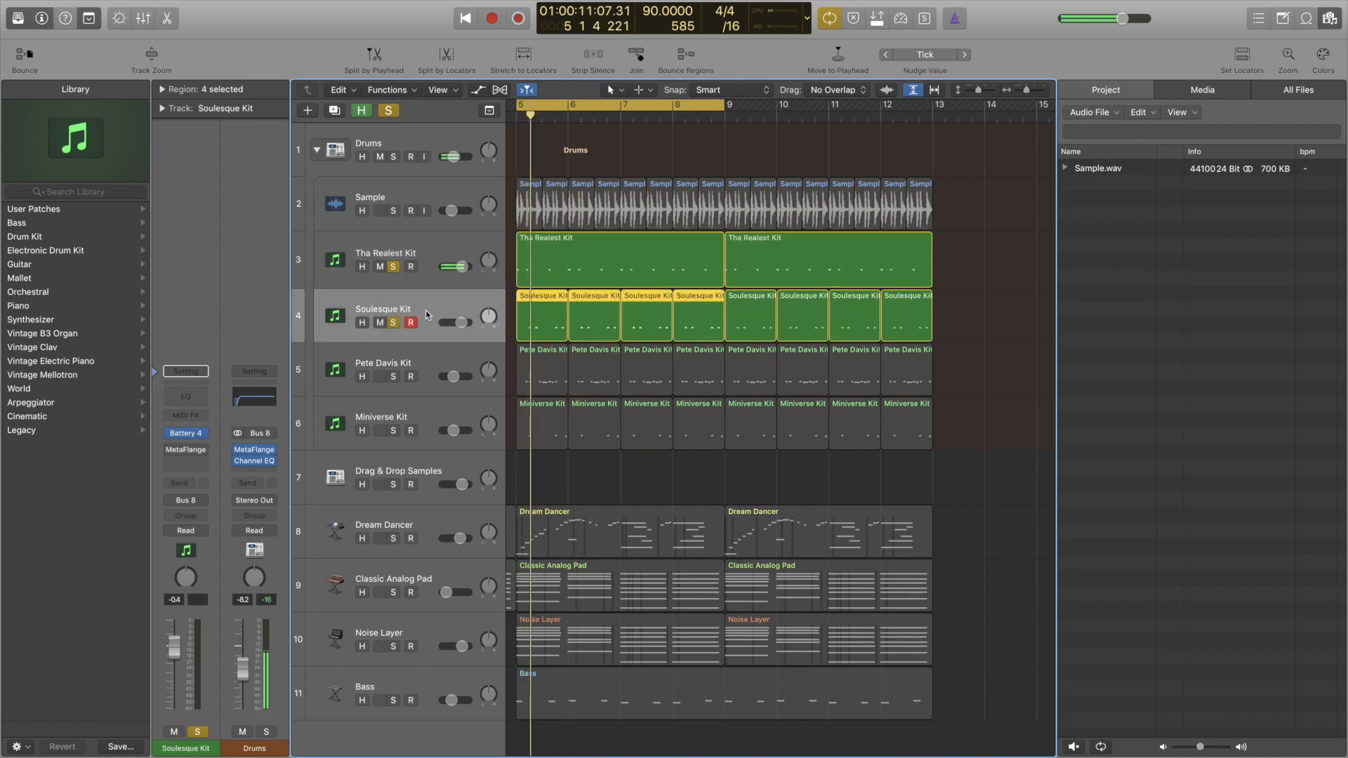
left_click(392, 377)
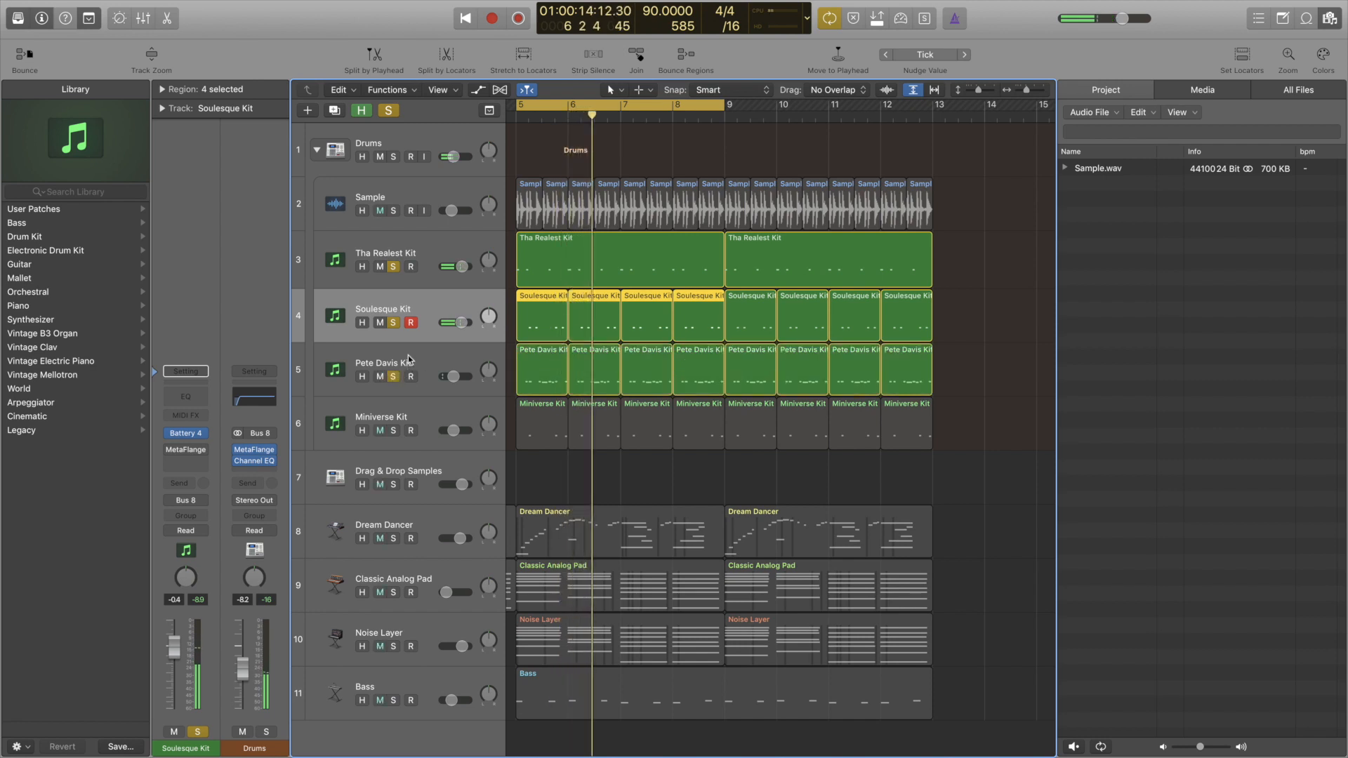
left_click(407, 355)
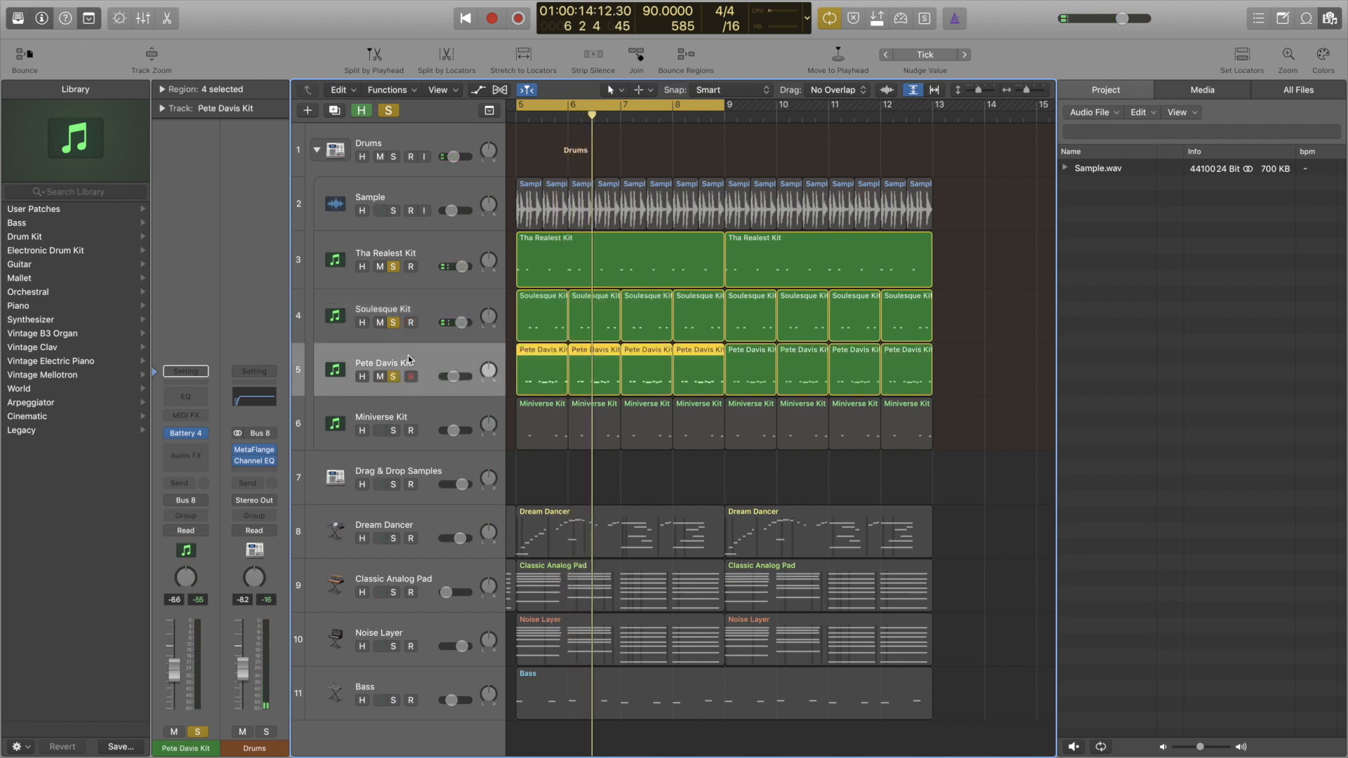
- Add the Miniverse Kit and Sample tracks to the solo and play the layered drums over the cycle range
key("space")
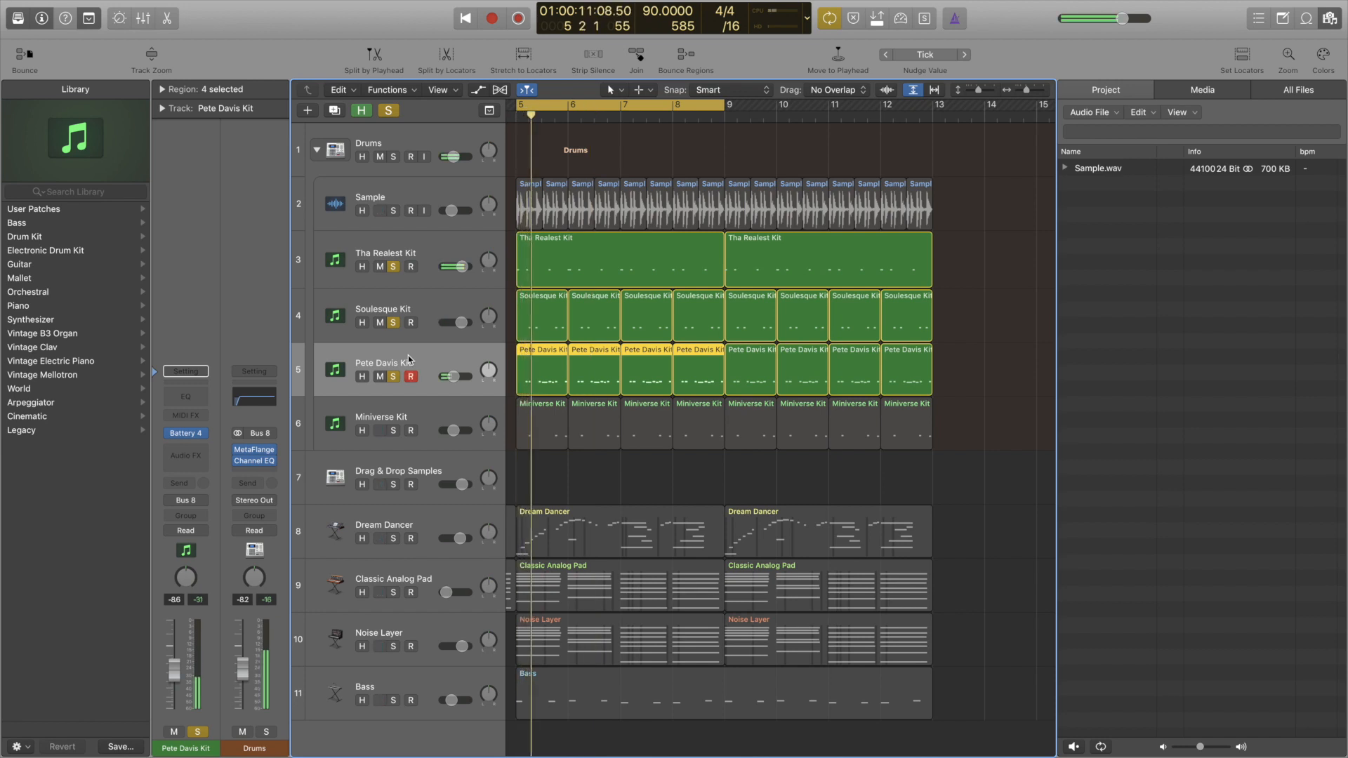
left_click(394, 430)
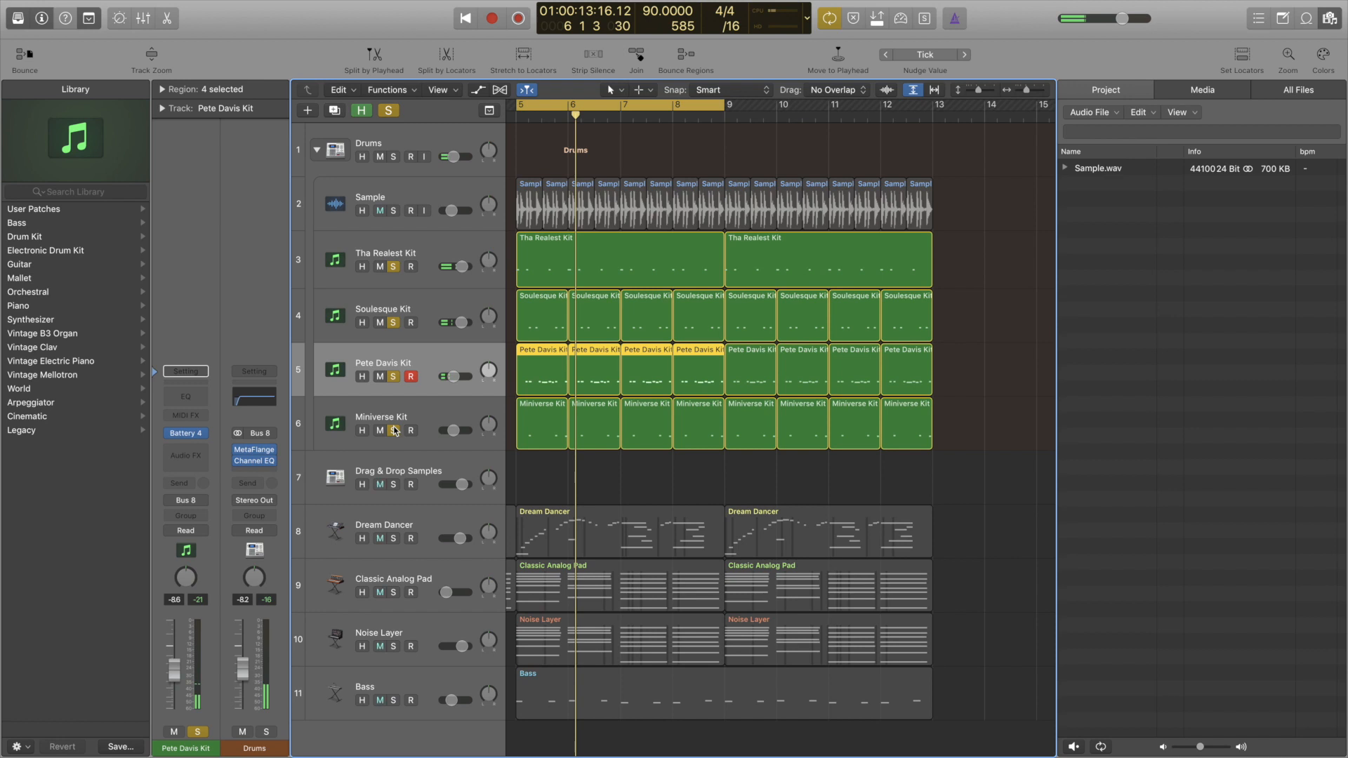
key("space")
key("space")
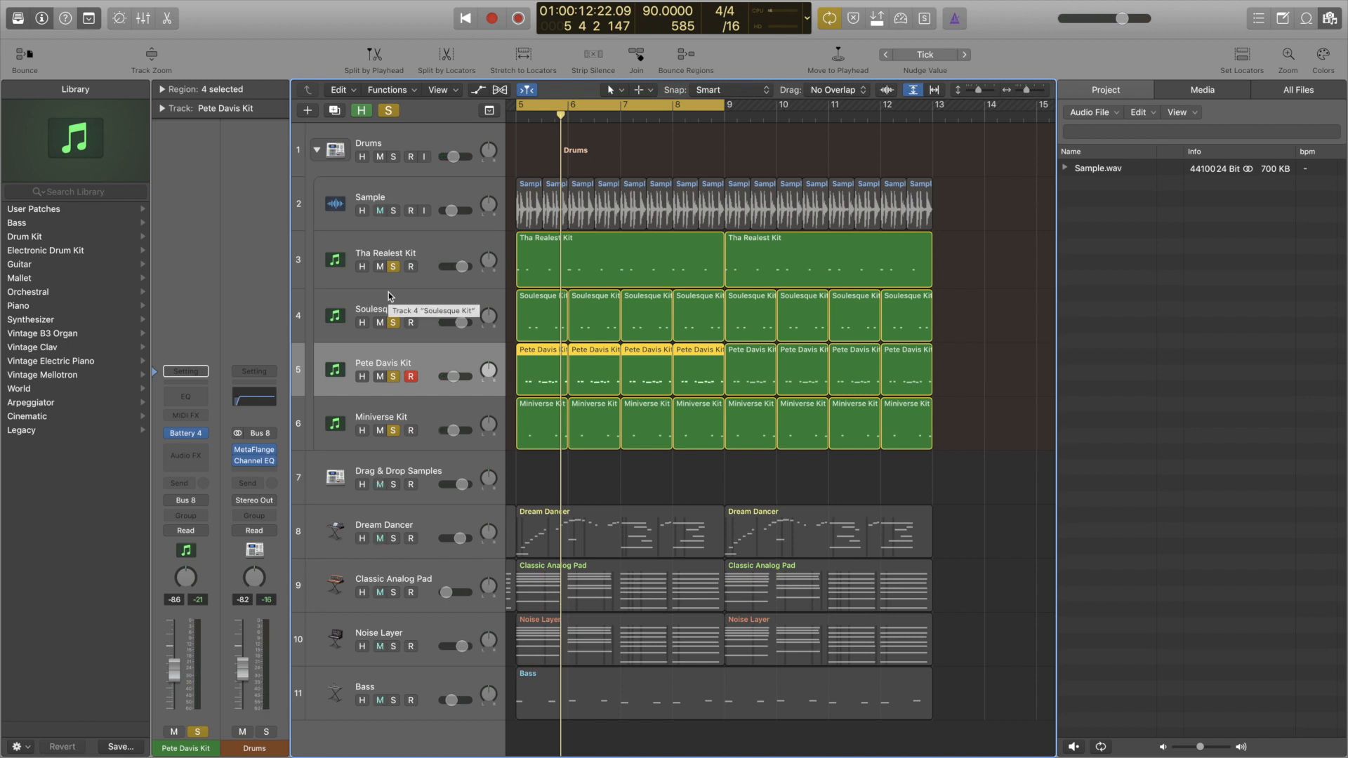
left_click(393, 211)
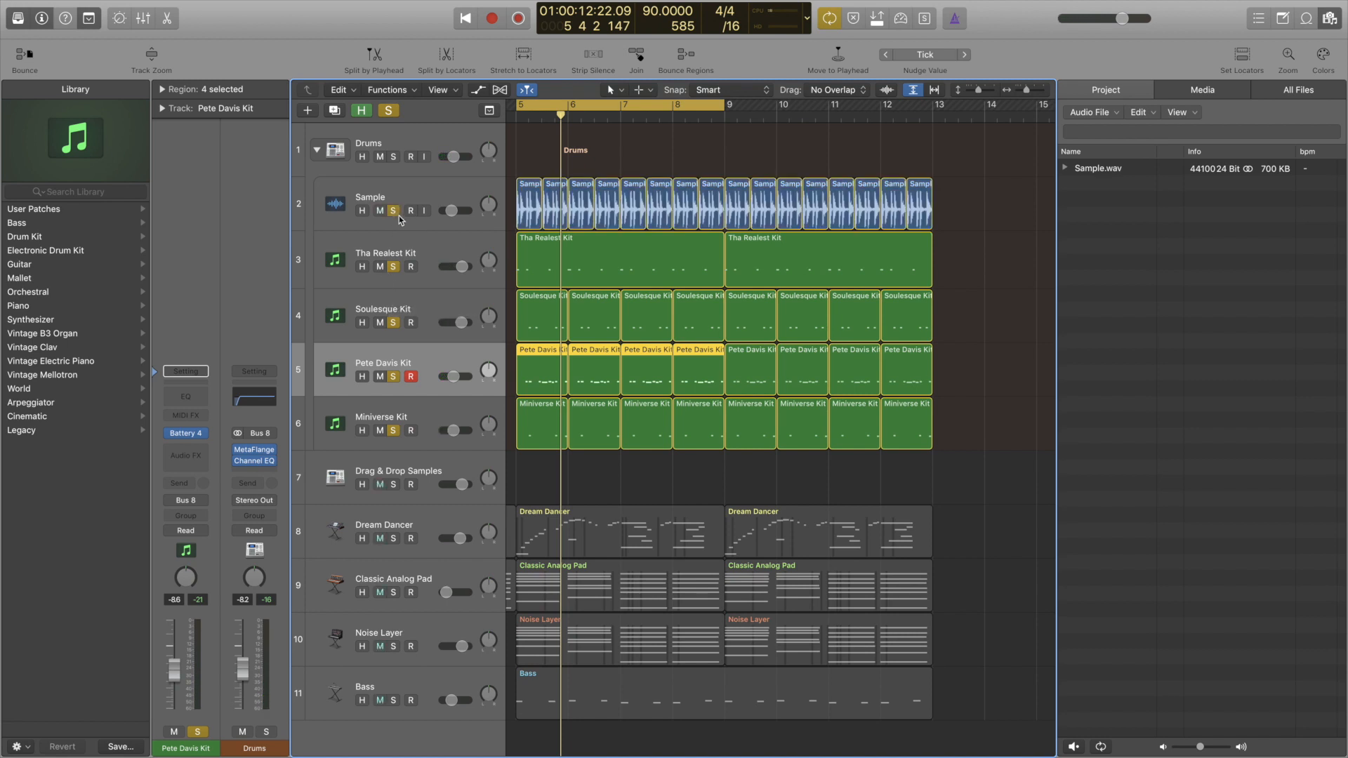
key("space")
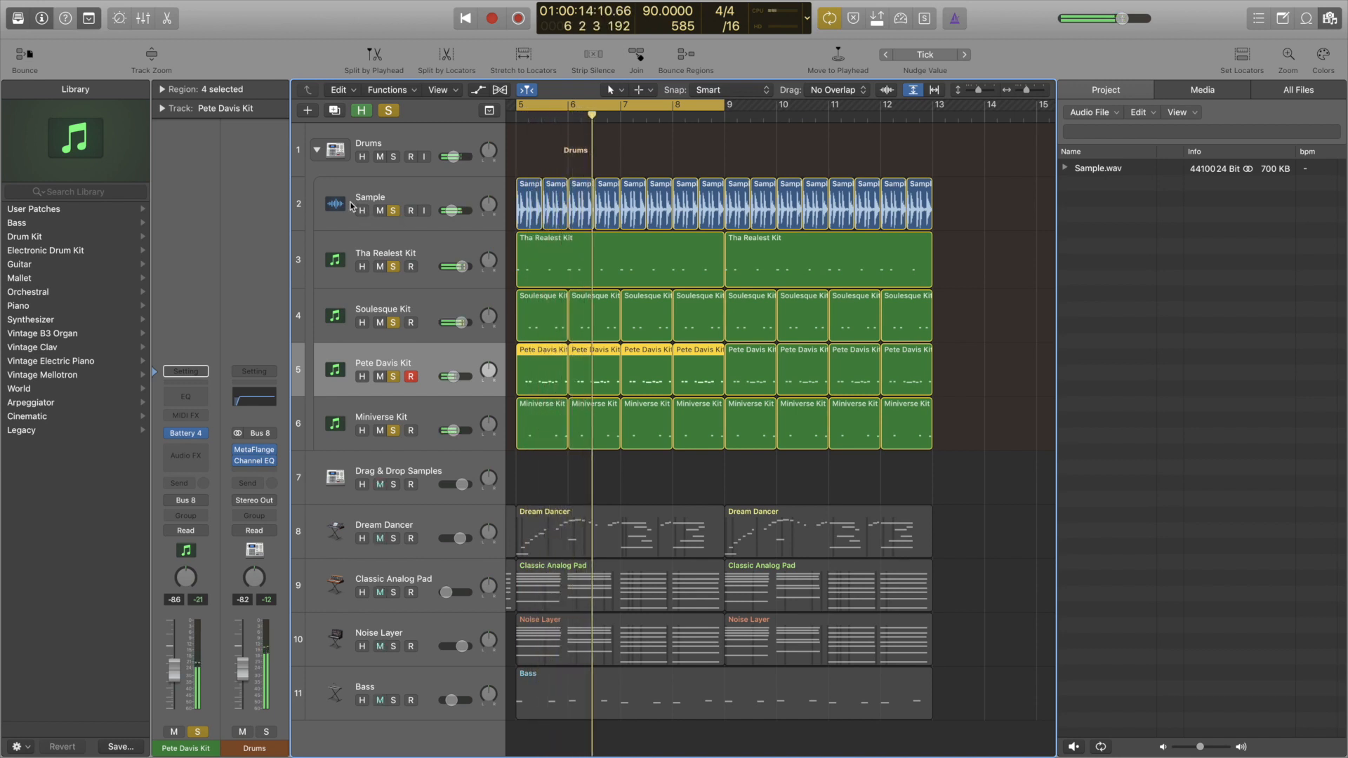
key("space")
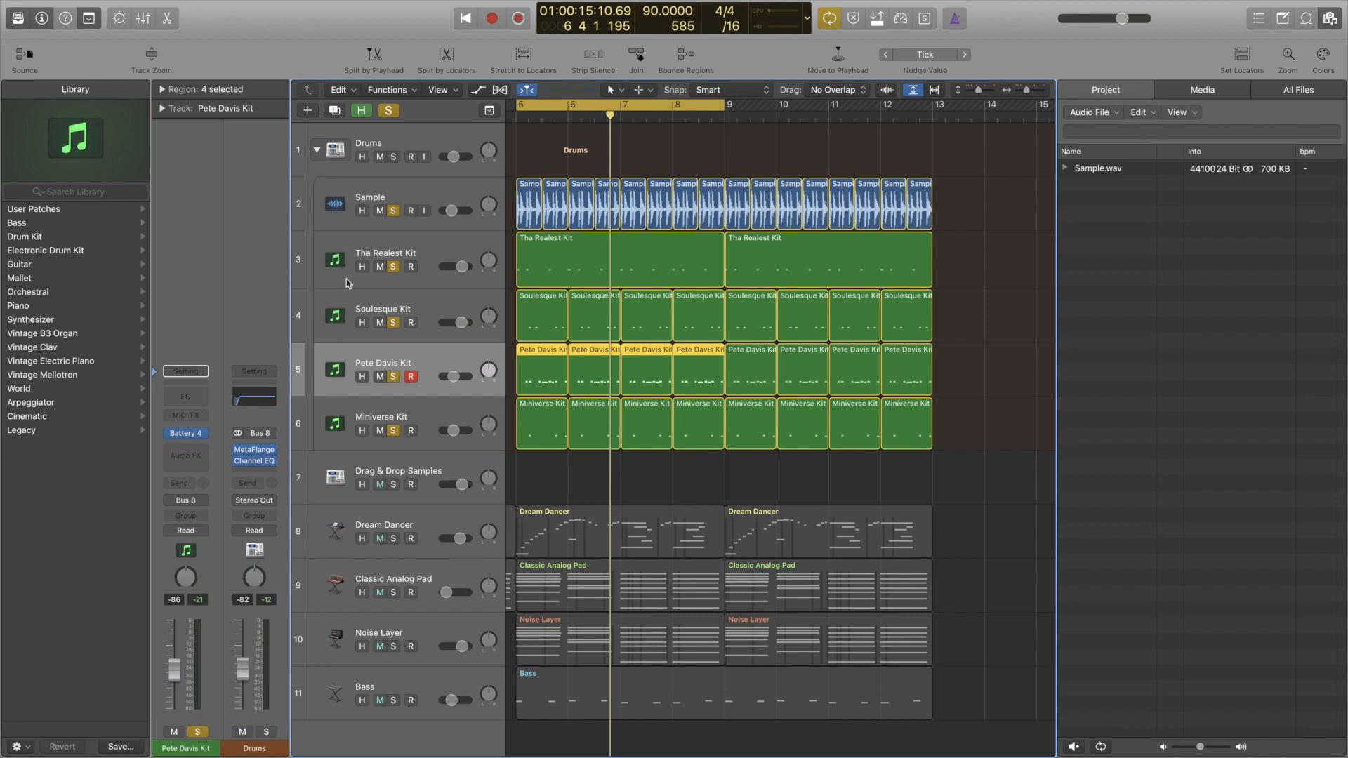
- Select the Tha Realest Kit and Soulesque Kit tracks, browse the snare samples in Soulesque Kit's Battery 4 instrument, and close it
left_click(339, 259)
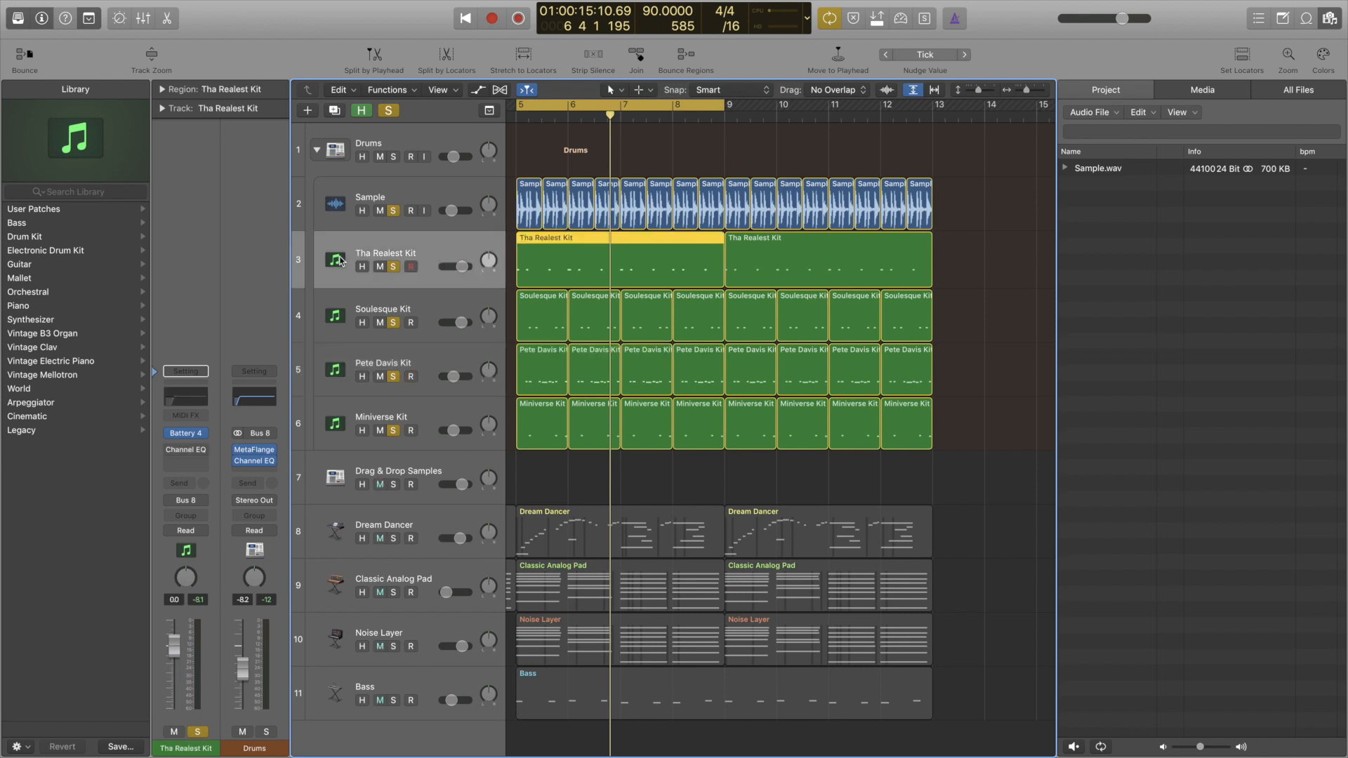
left_click(335, 312)
mouse_move(199, 437)
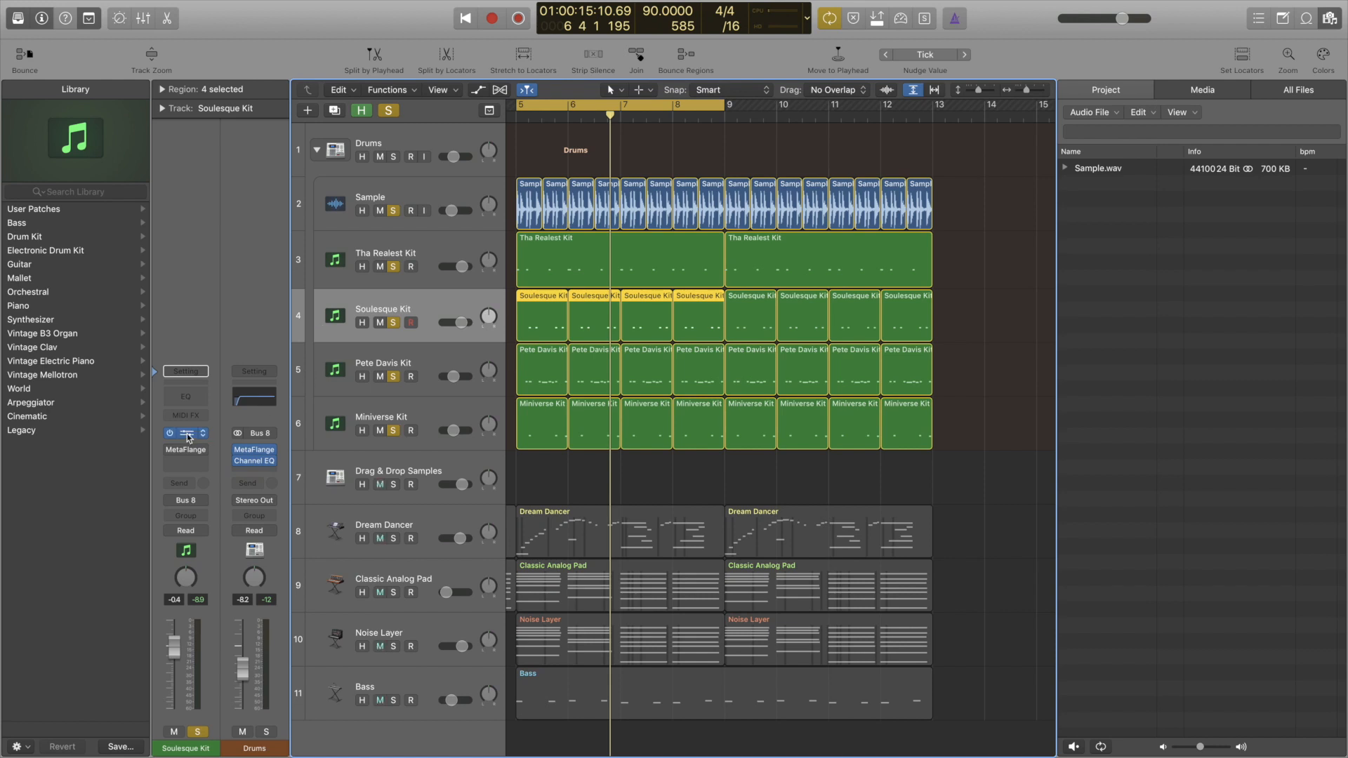
left_click(187, 432)
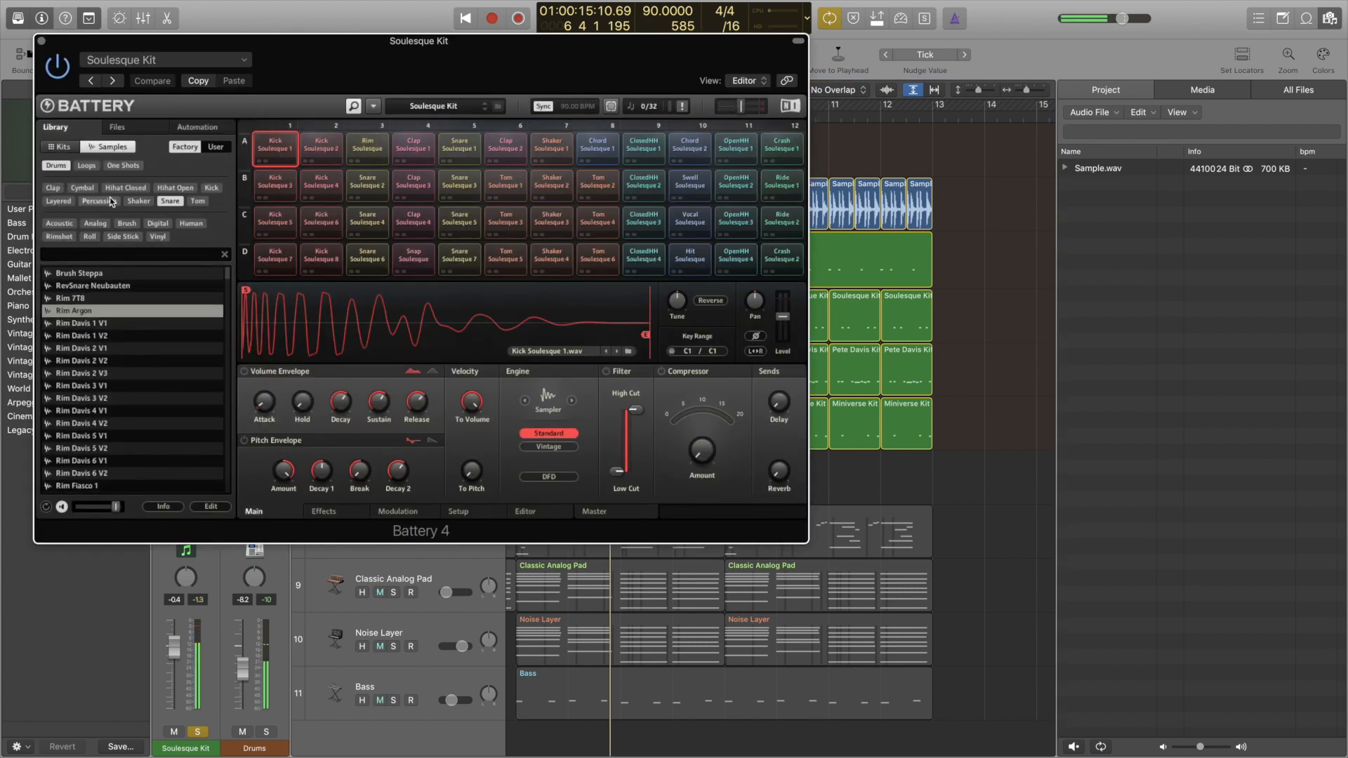
scroll(69, 361, "down", 4)
scroll(70, 362, "down", 1)
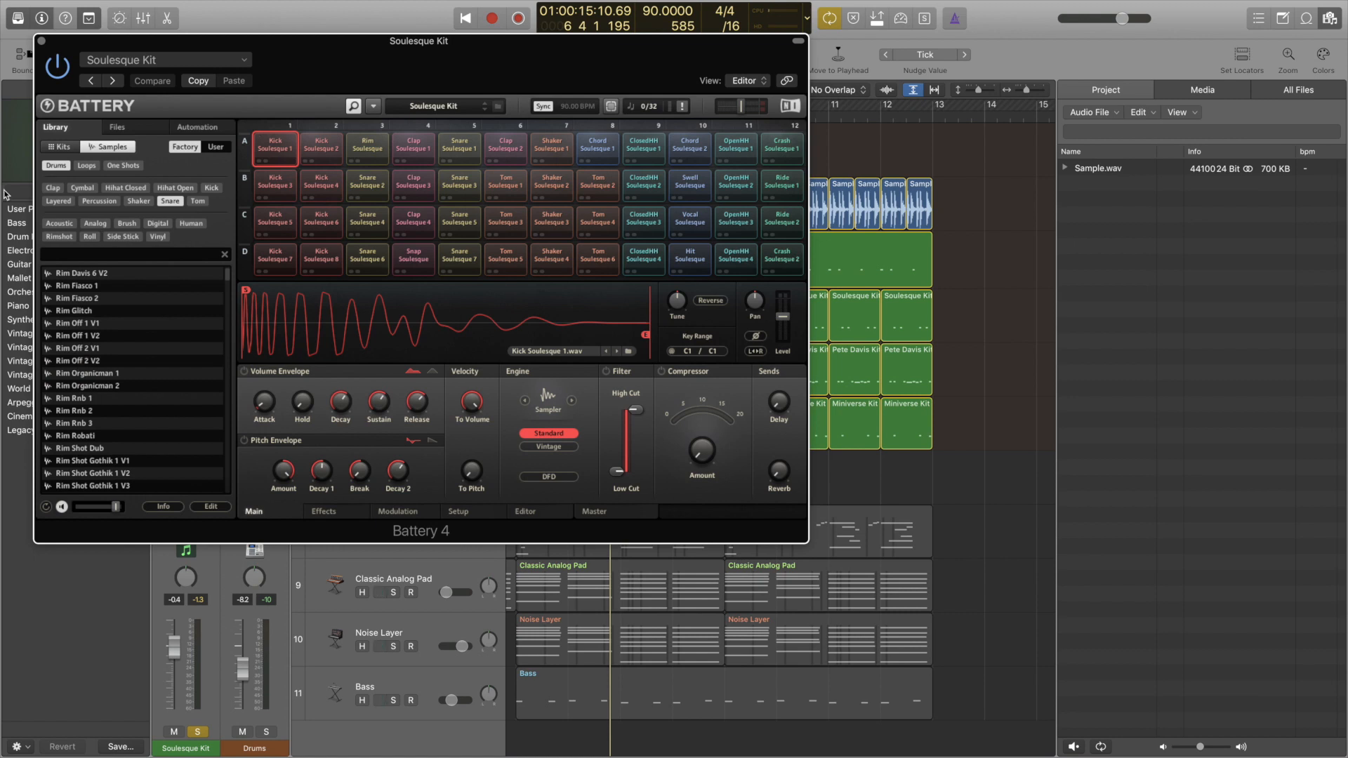
left_click(41, 41)
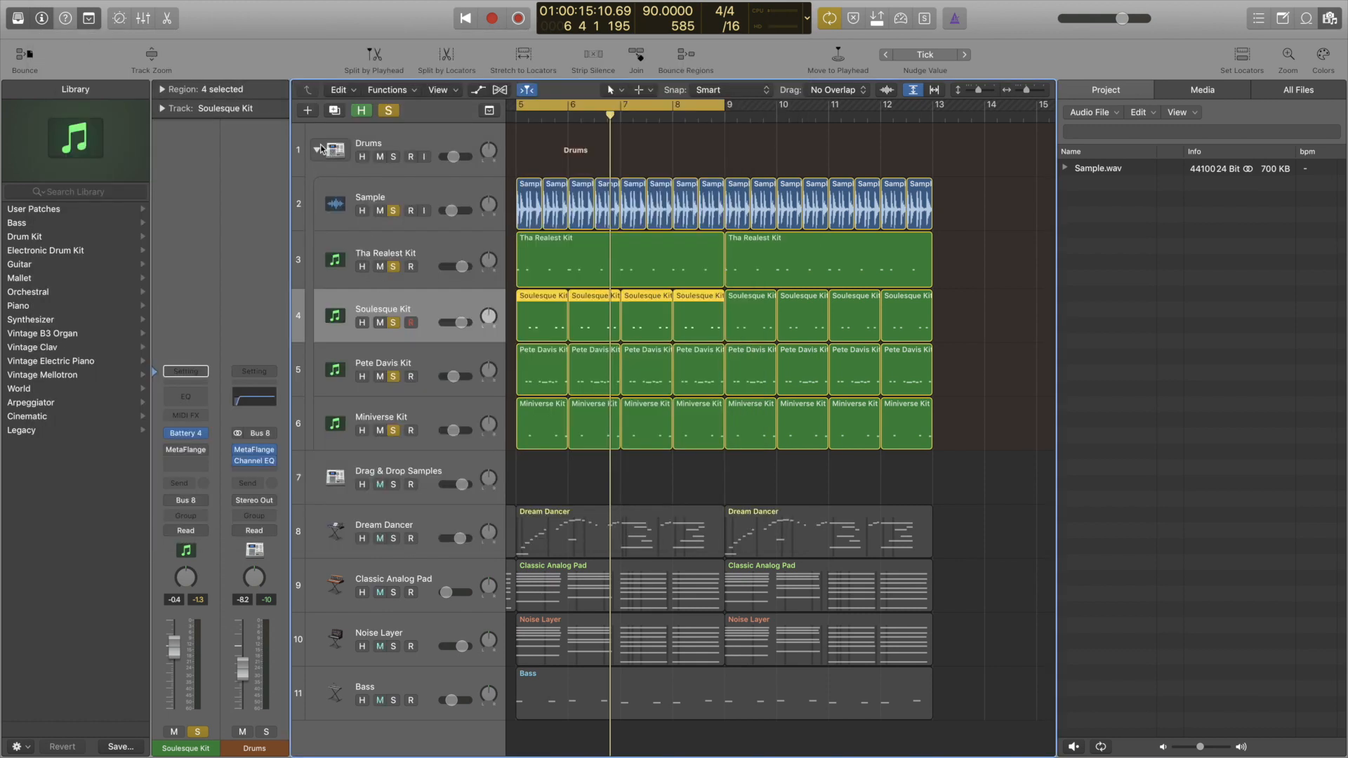
- Collapse the Drums stack and delete the Drag & Drop Samples track
left_click(317, 149)
left_click(353, 278)
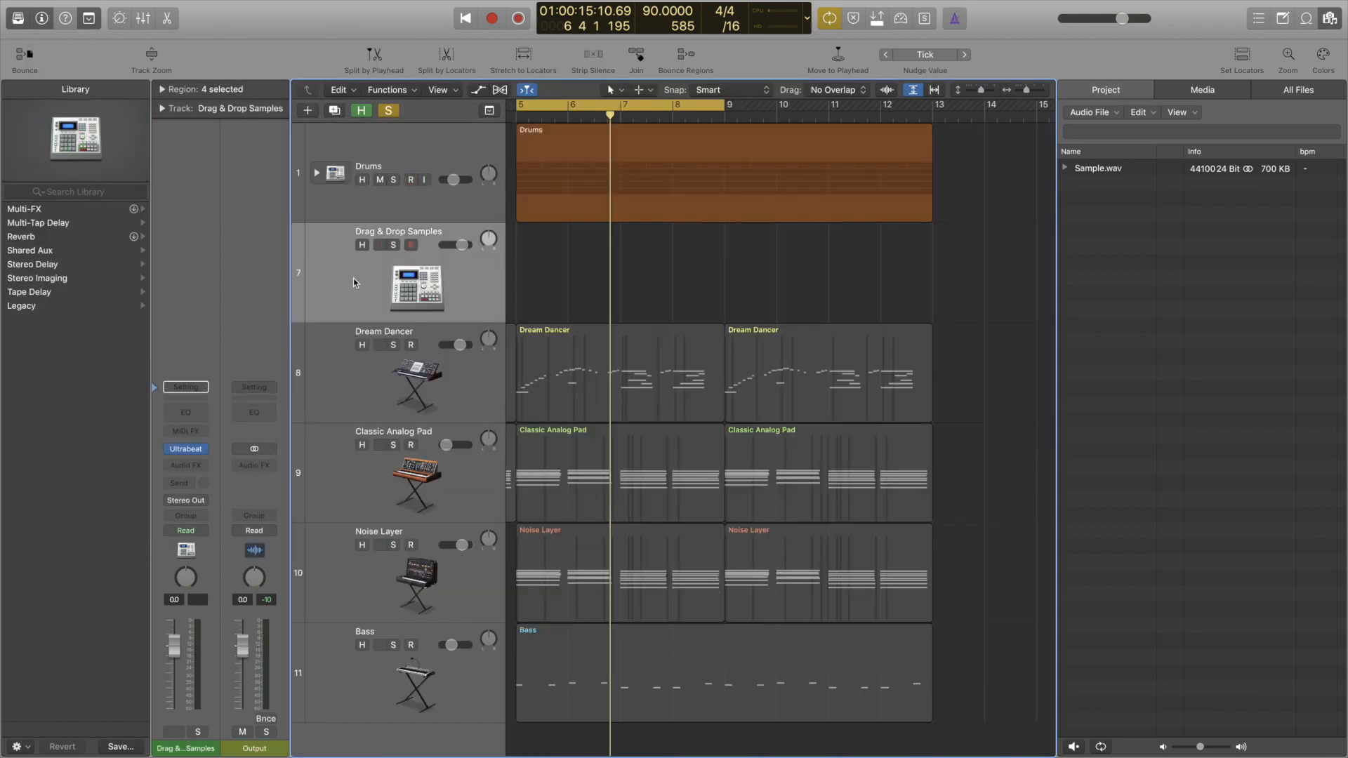
key("super+BackSpace")
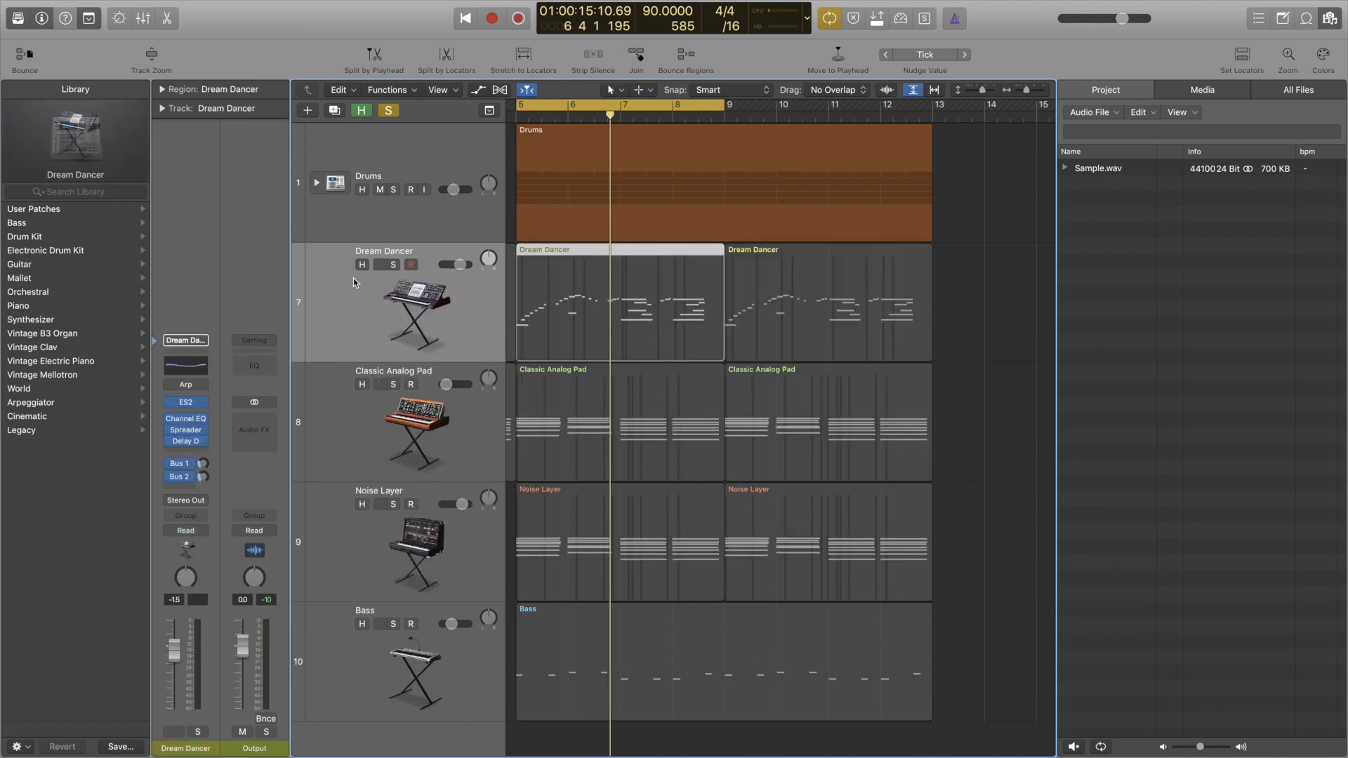
- Solo the Dream Dancer track, play it with the drums from bar 5, and remove its solo
left_click(393, 265)
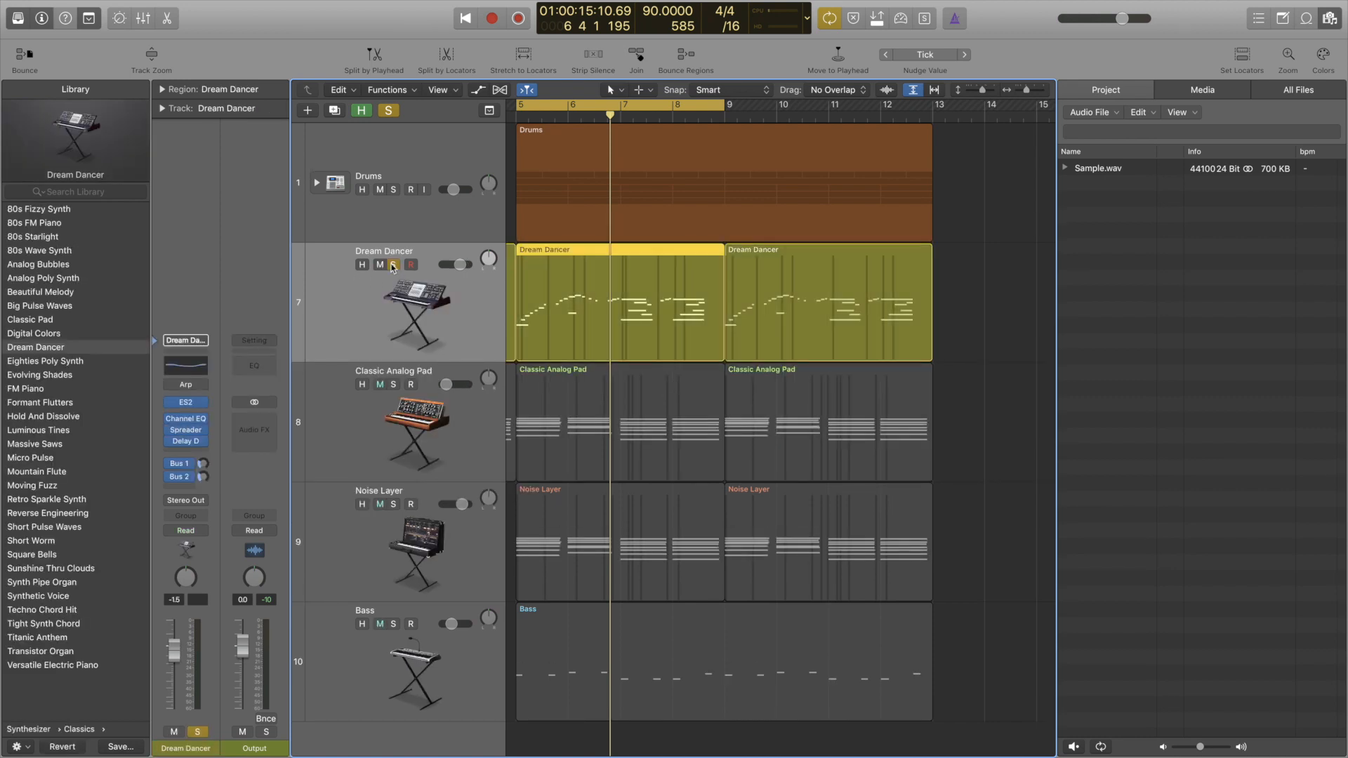
scroll(394, 302, "left", 2)
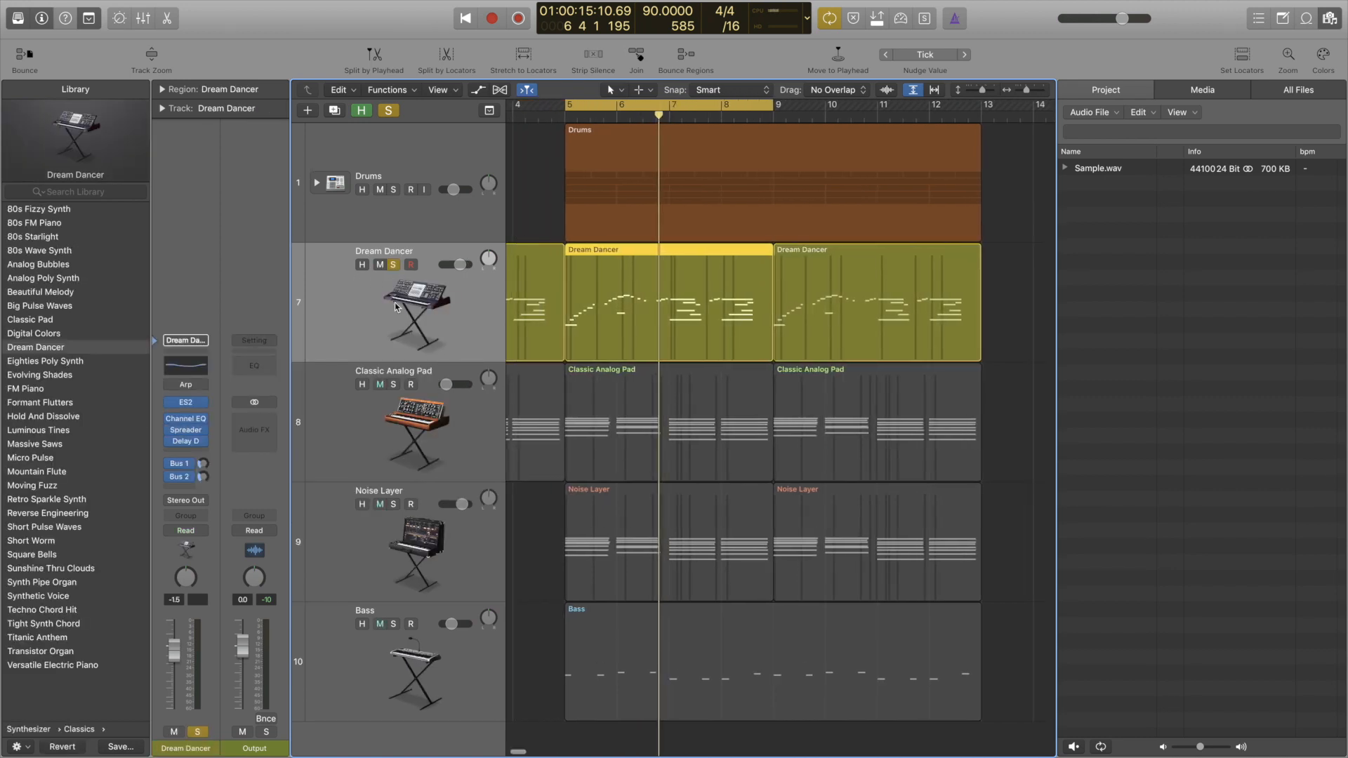
key("space")
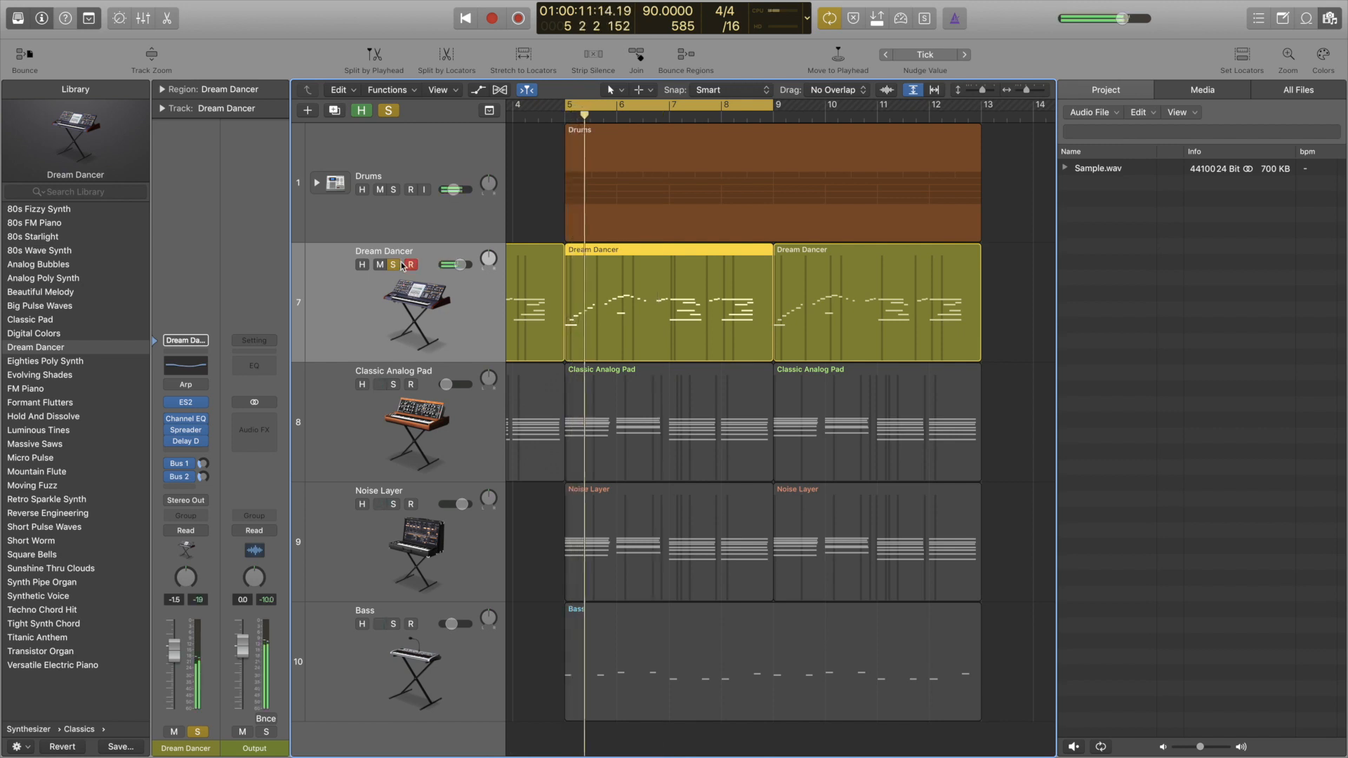
left_click(393, 265)
left_click(381, 265)
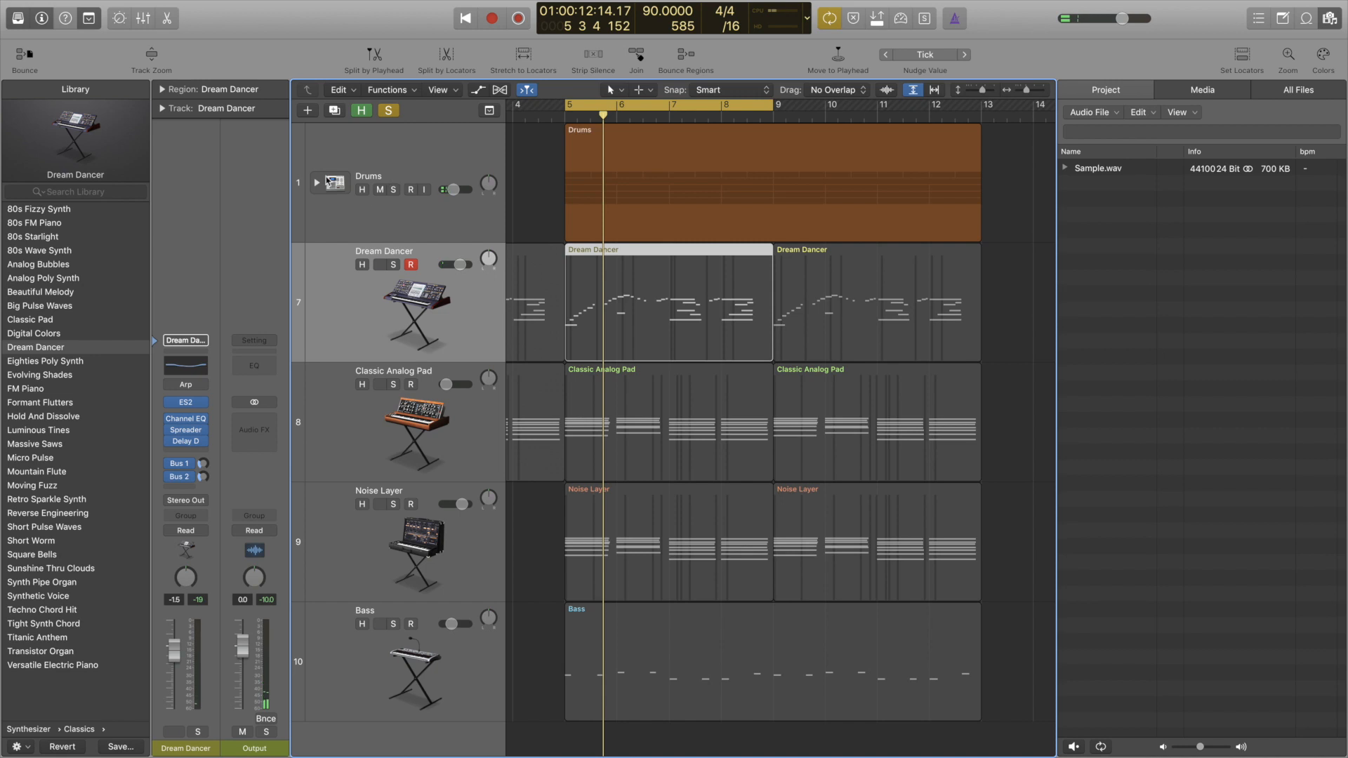
- Clear all track solos, including those inside the Drums stack, and solo only Dream Dancer and the collapsed Drums stack
left_click(317, 182)
left_click(388, 110)
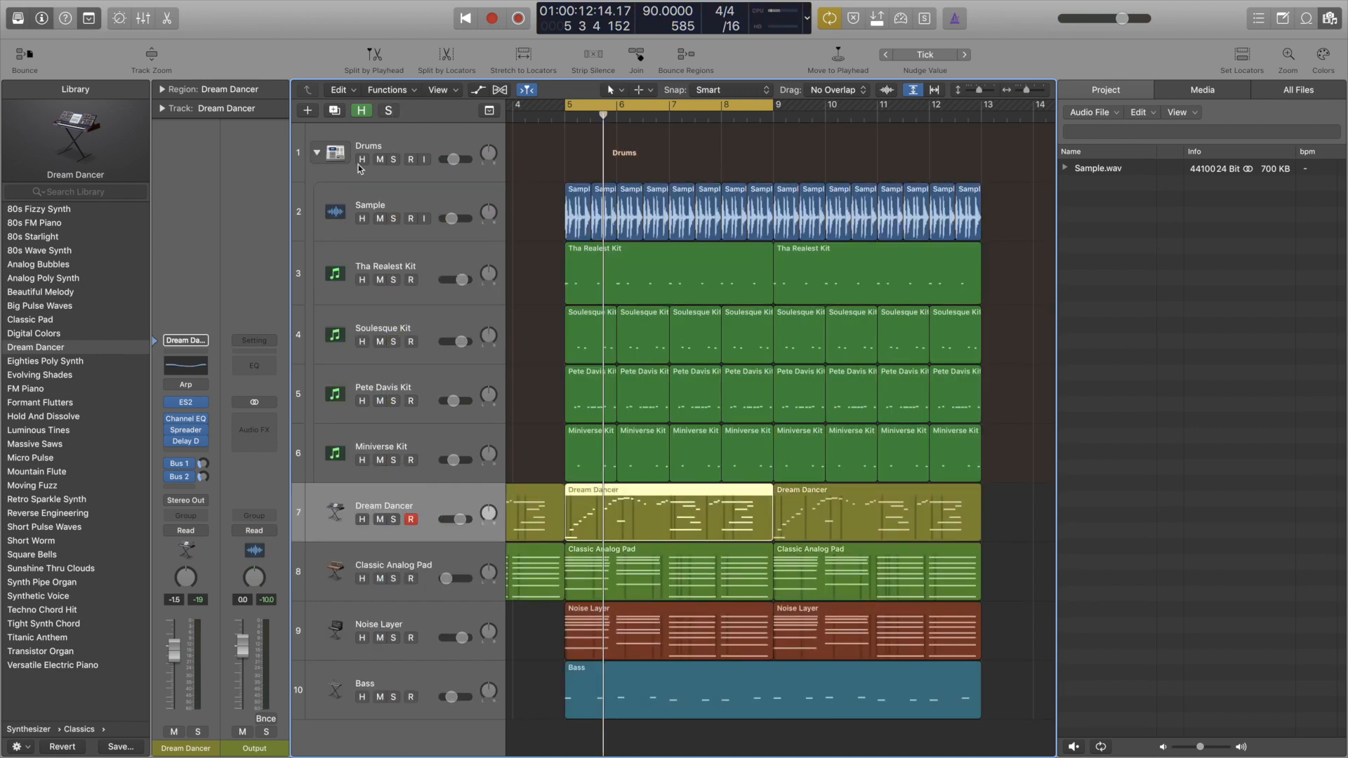
left_click(315, 155)
left_click(394, 266)
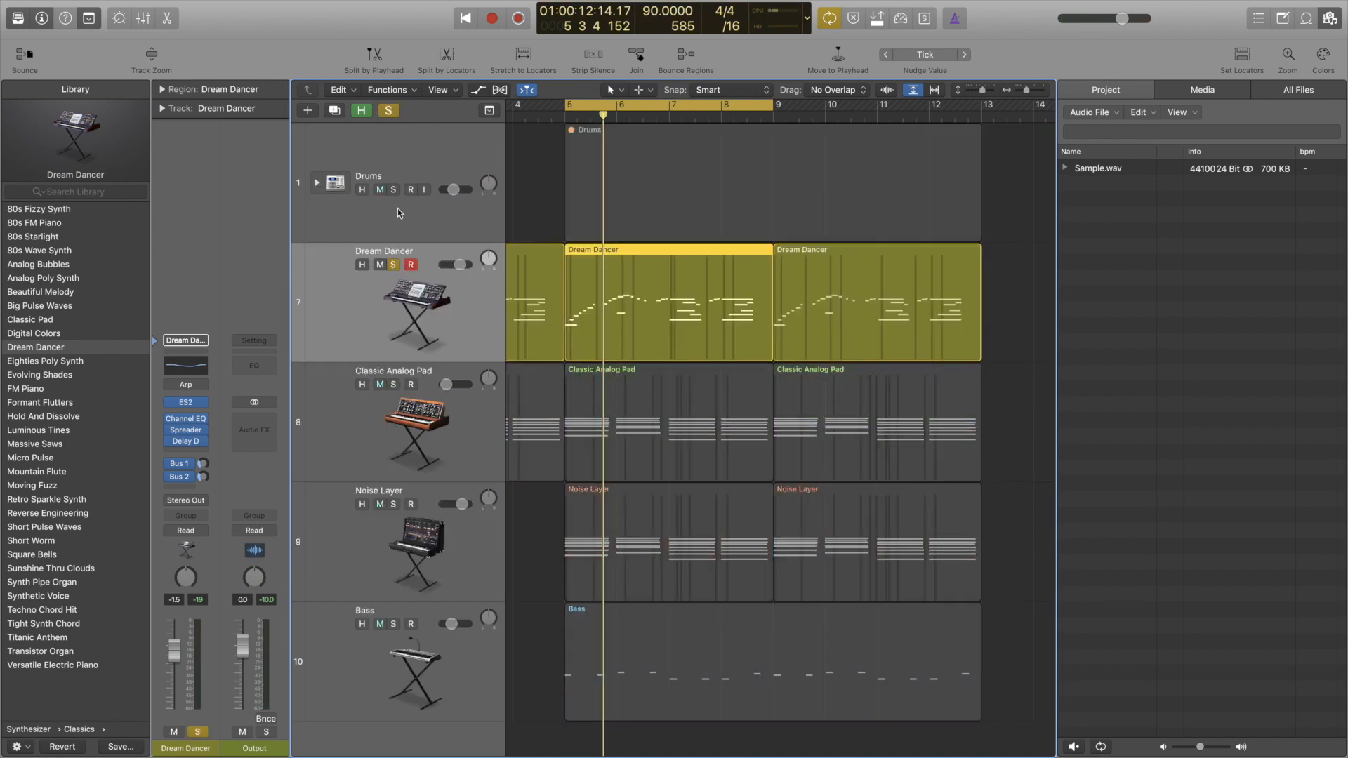
left_click(394, 190)
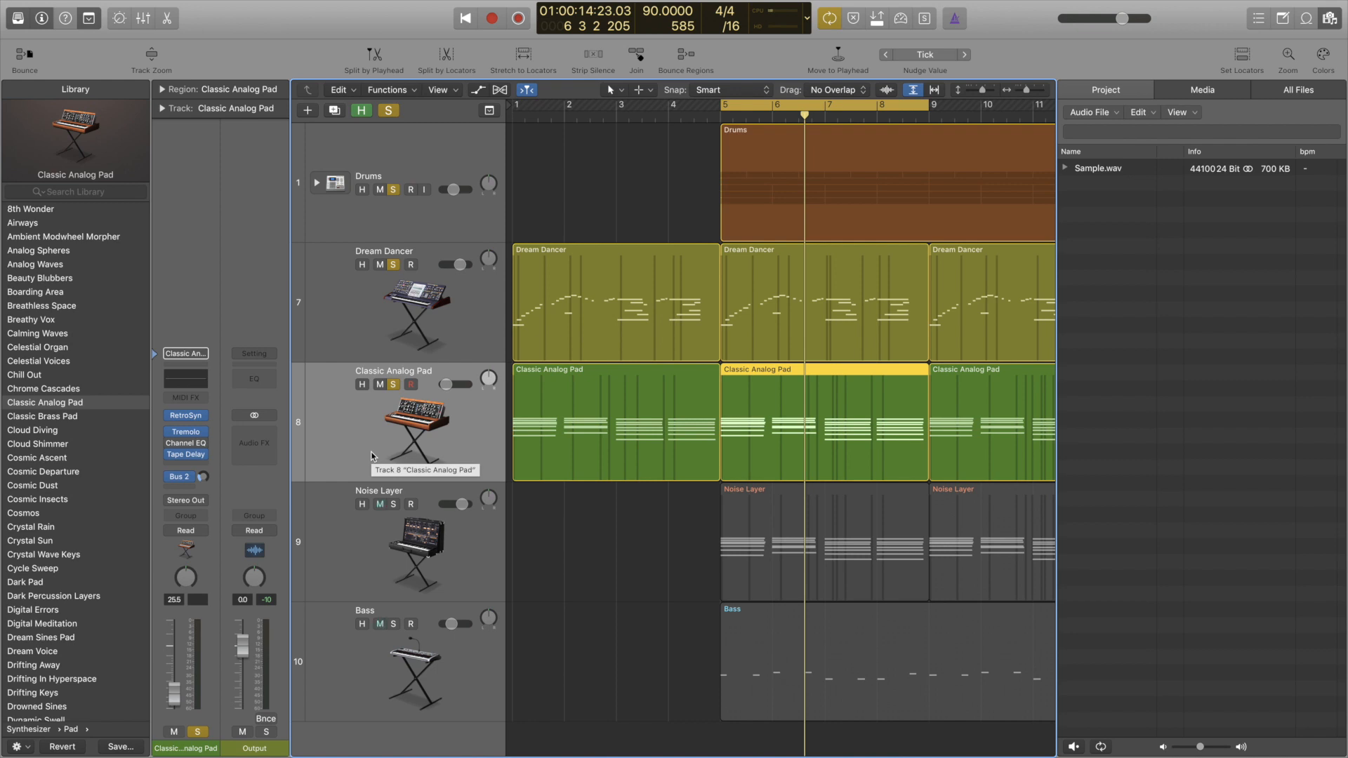
- Remove the Dream Dancer and Drums solos and play the Classic Analog Pad track alone
left_click(393, 265)
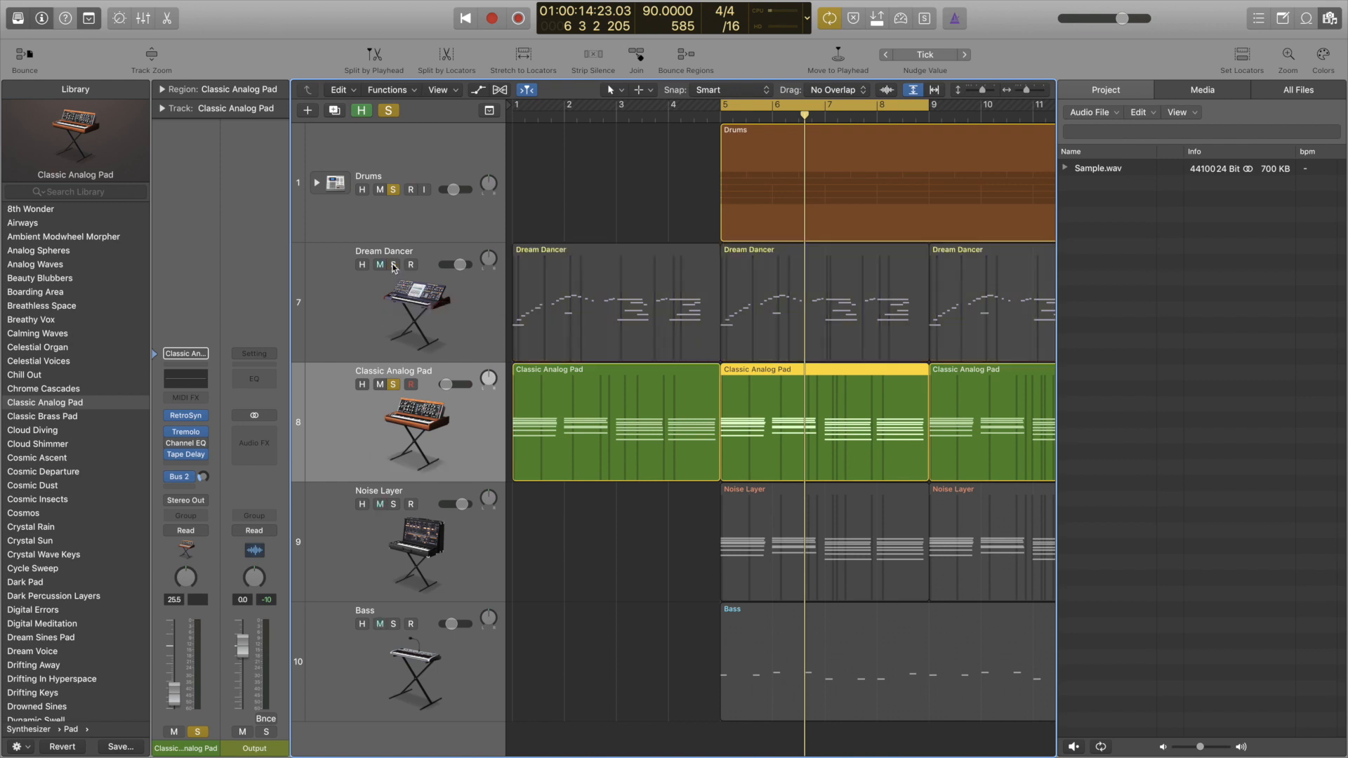
left_click(393, 190)
key("space")
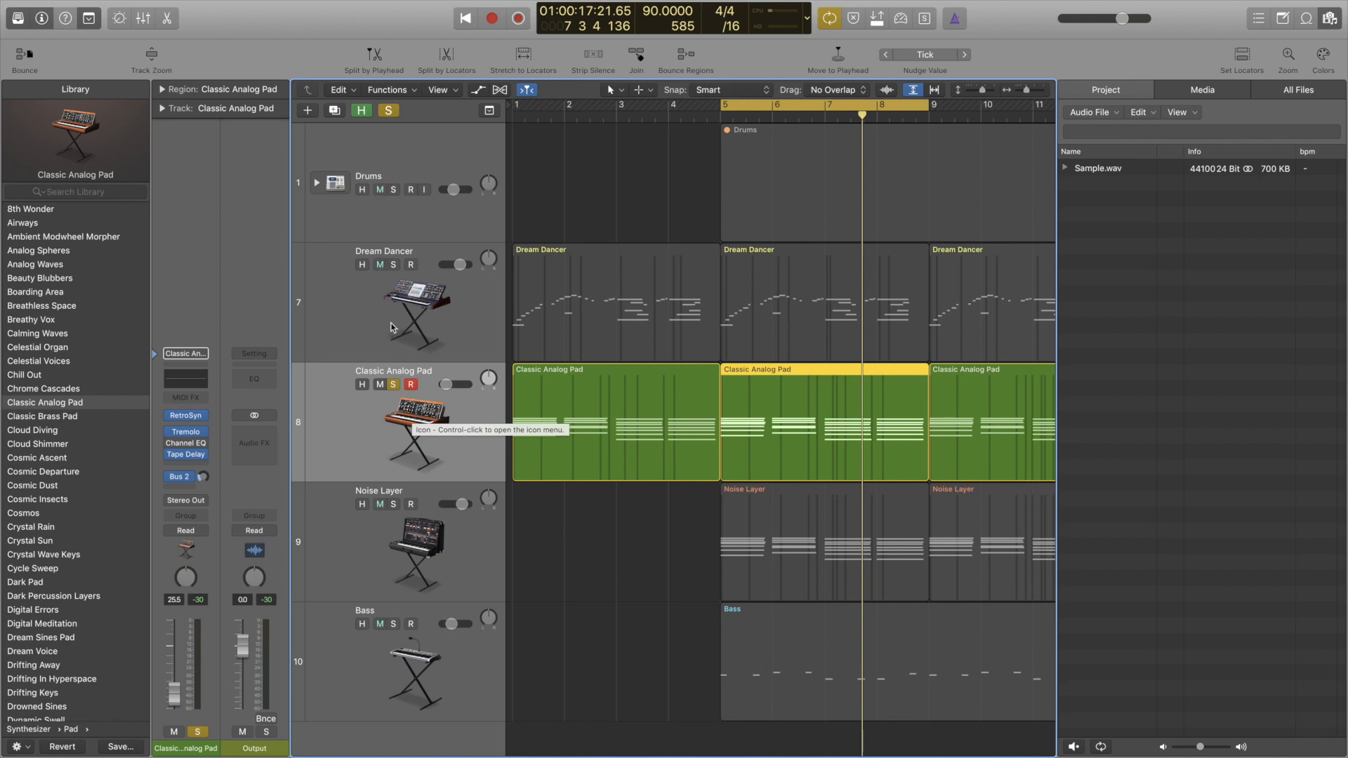
- Solo the Noise Layer track on its own, leaving Dream Dancer and Classic Analog Pad out of the solo
left_click(394, 266)
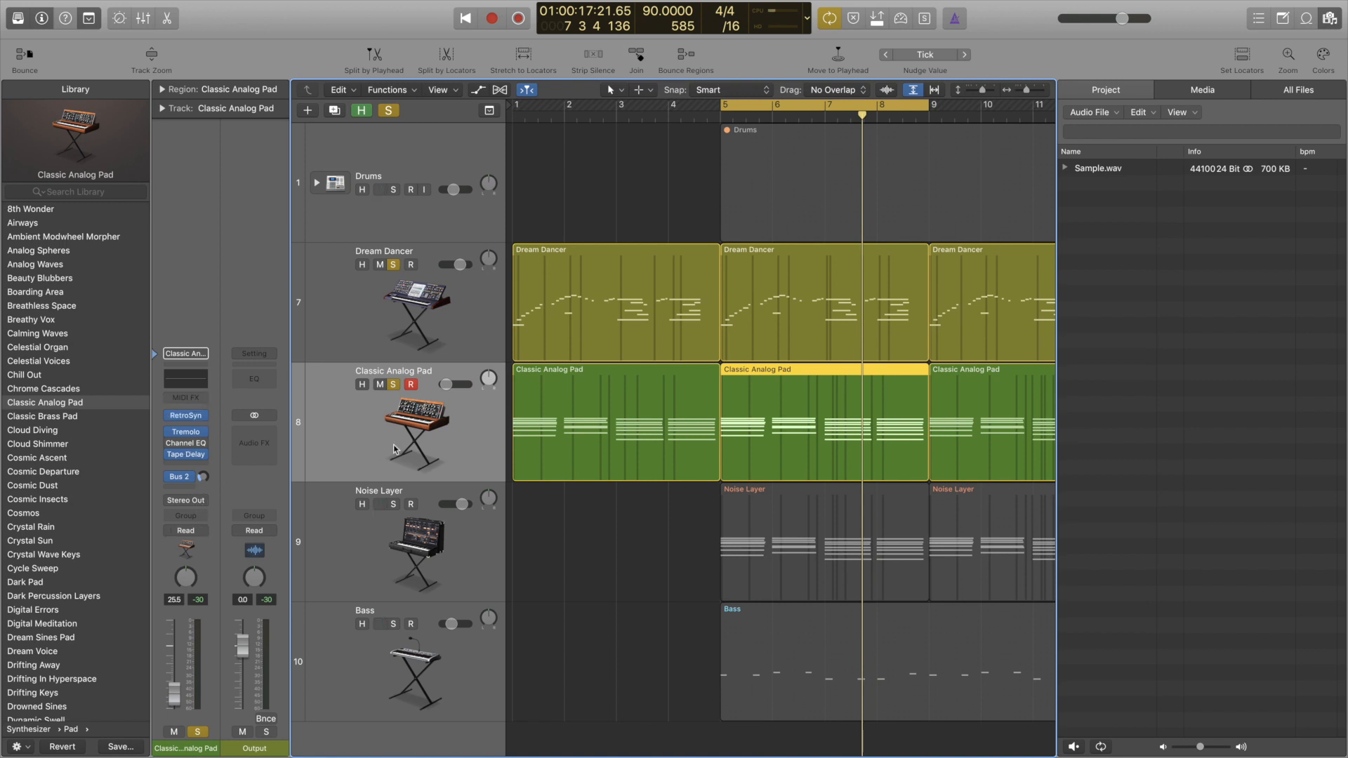
left_click(397, 511)
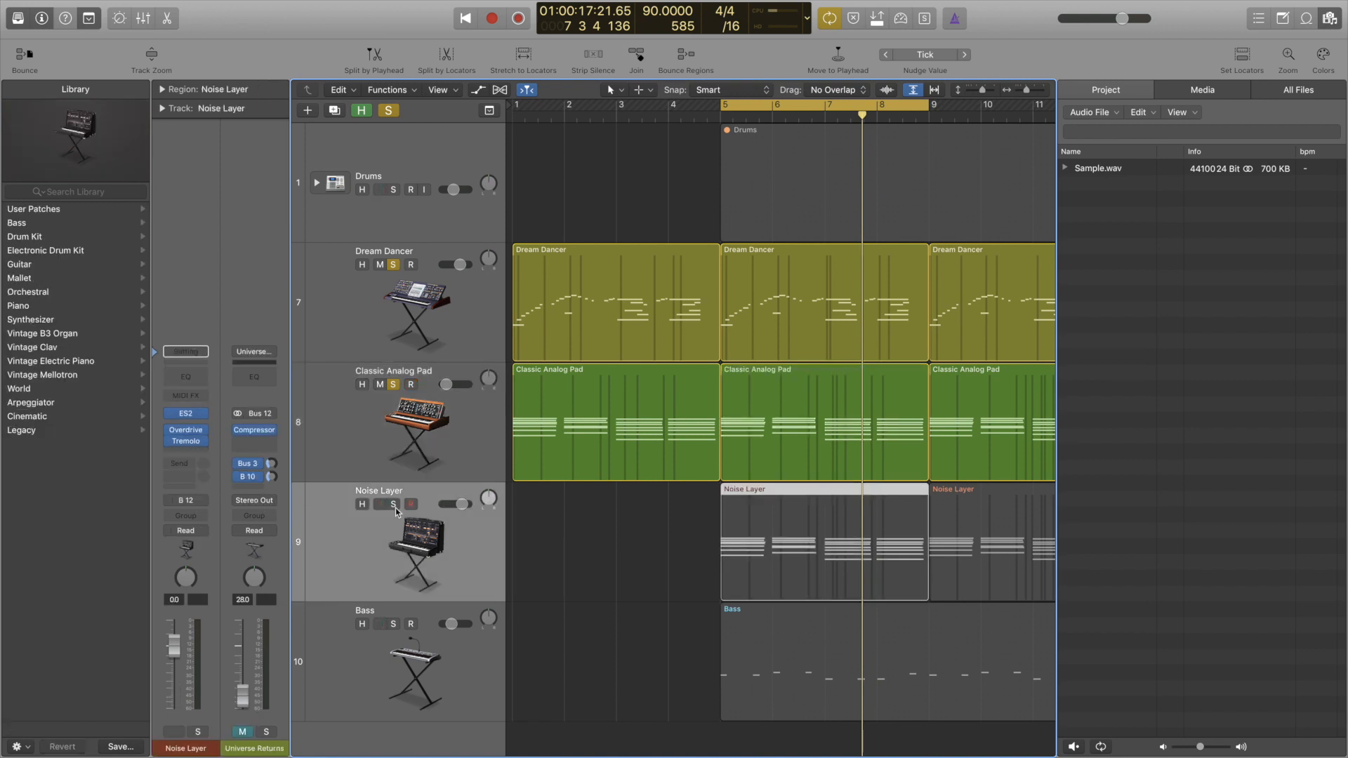
left_click(394, 505)
left_click(393, 384)
left_click(393, 265)
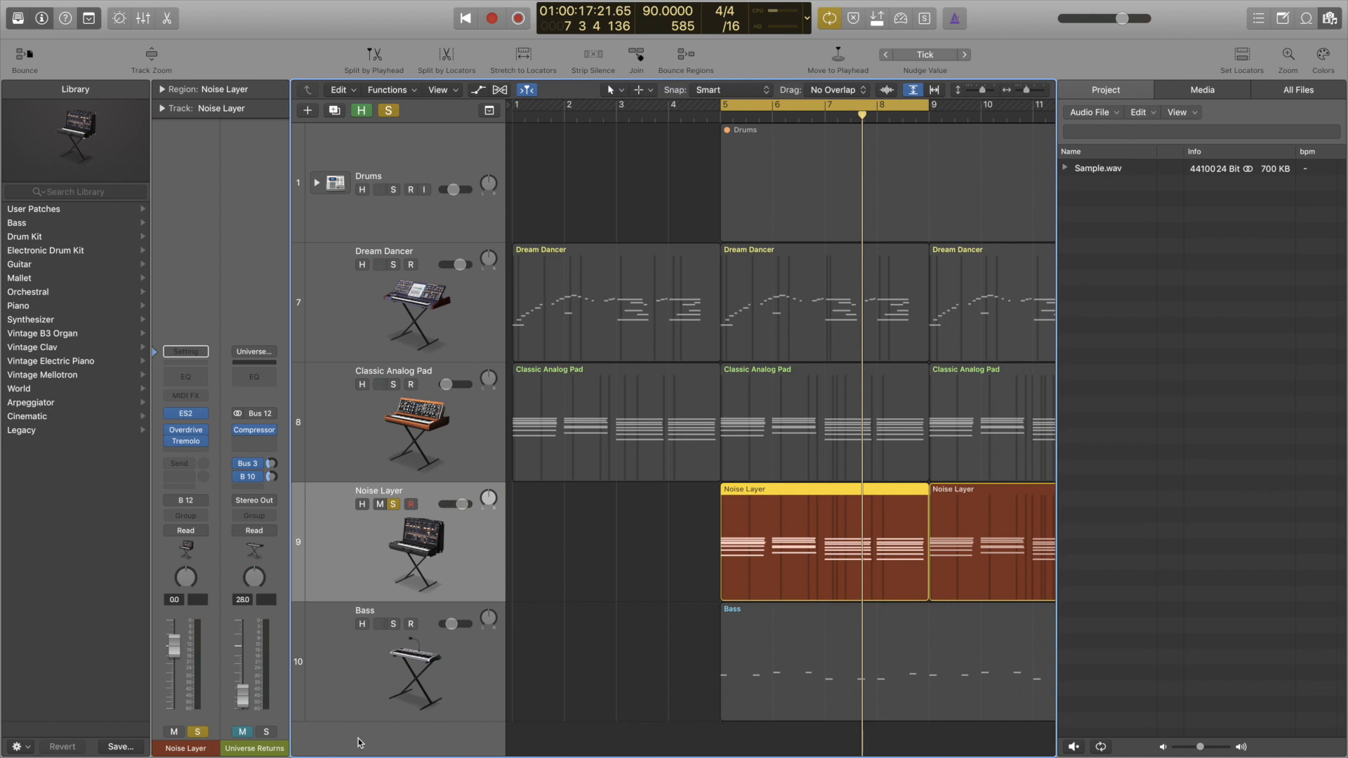
- Create a soloed instrument track with the Universe Returns patch from Synthesizer > Pad and try to drag its Noise Layer subtrack out of the stack
double_click(358, 742)
left_click(394, 646)
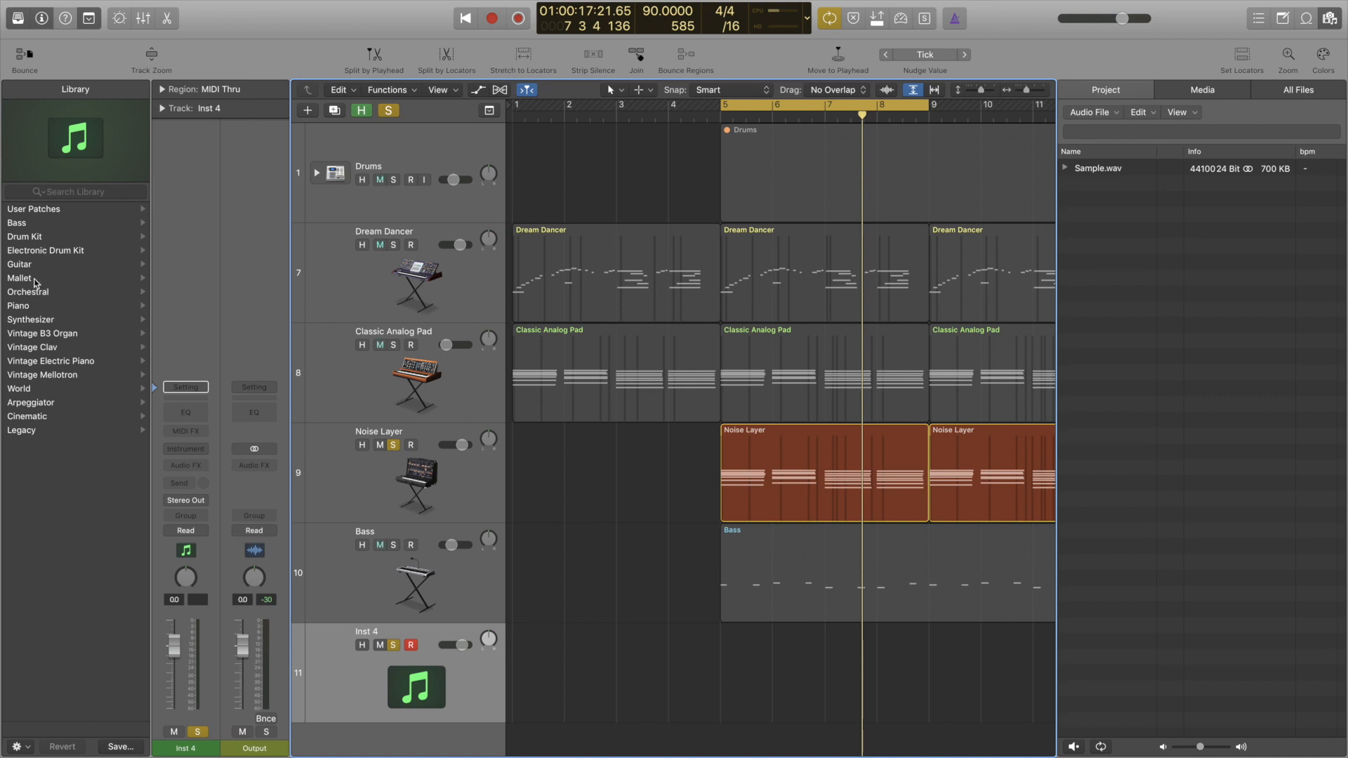
left_click(33, 321)
left_click(34, 321)
scroll(68, 404, "down", 15)
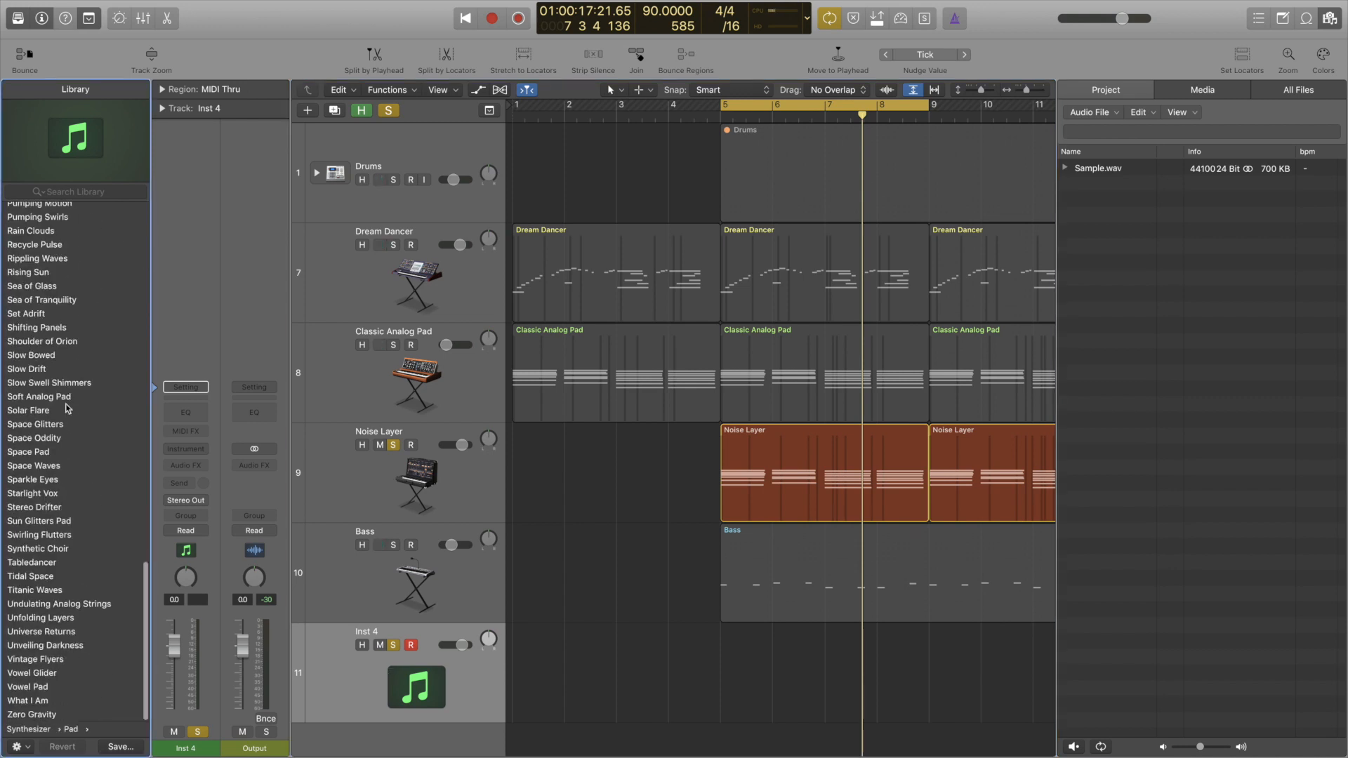
left_click(49, 633)
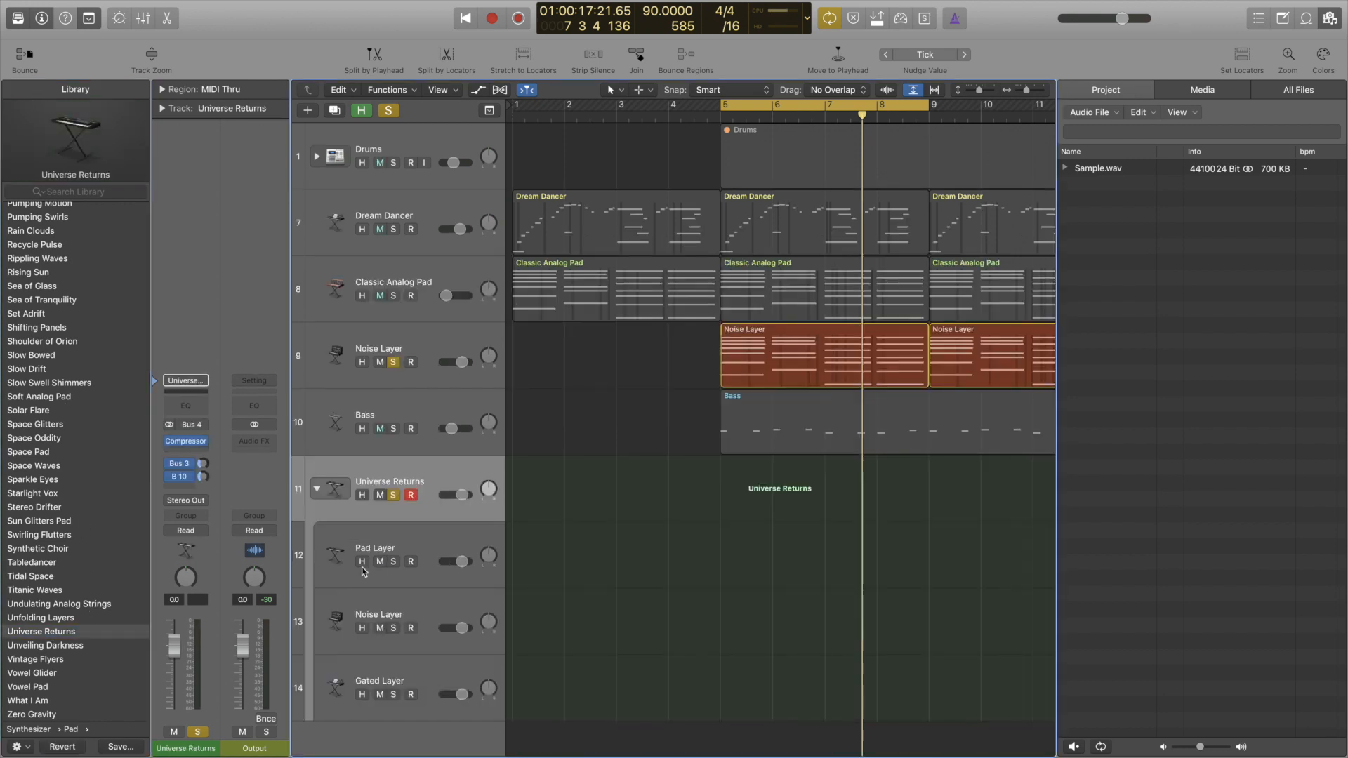
left_click(338, 618)
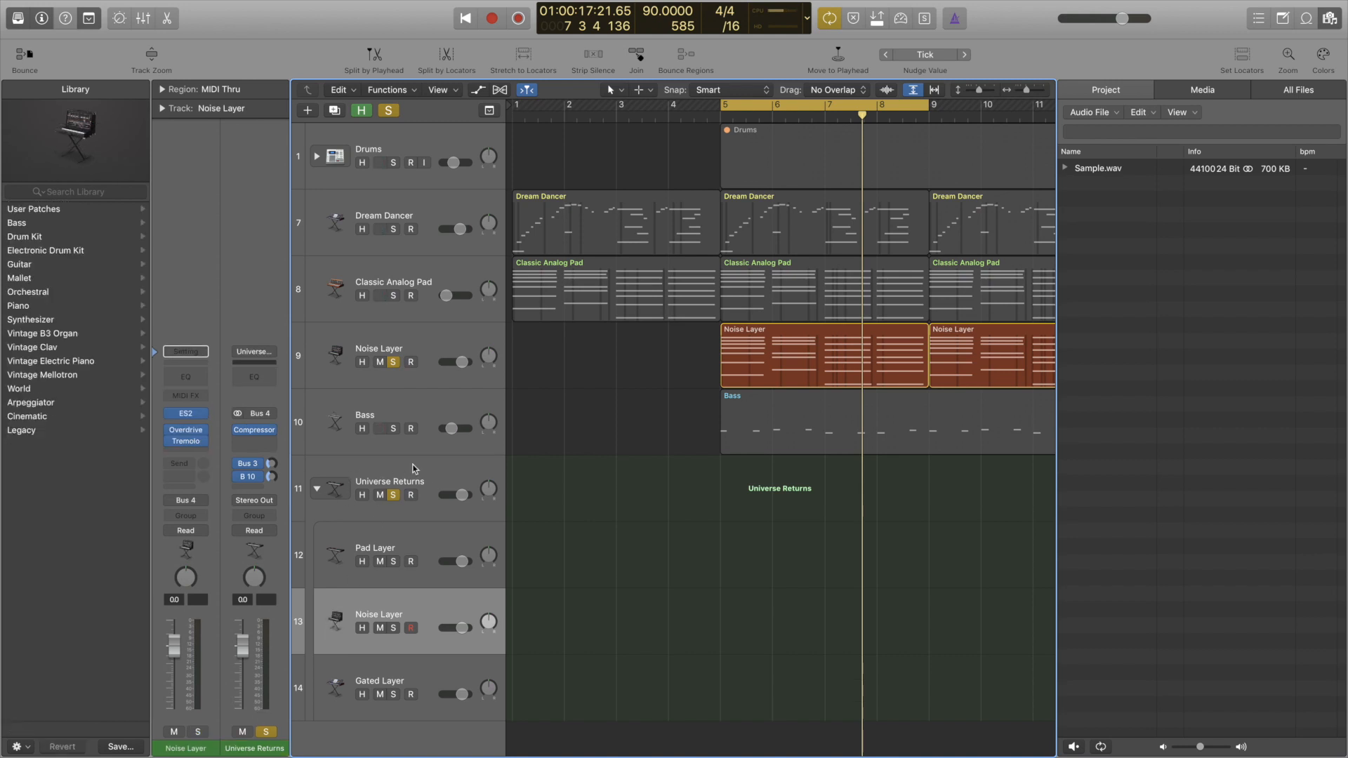
left_click_drag(340, 628, 376, 512)
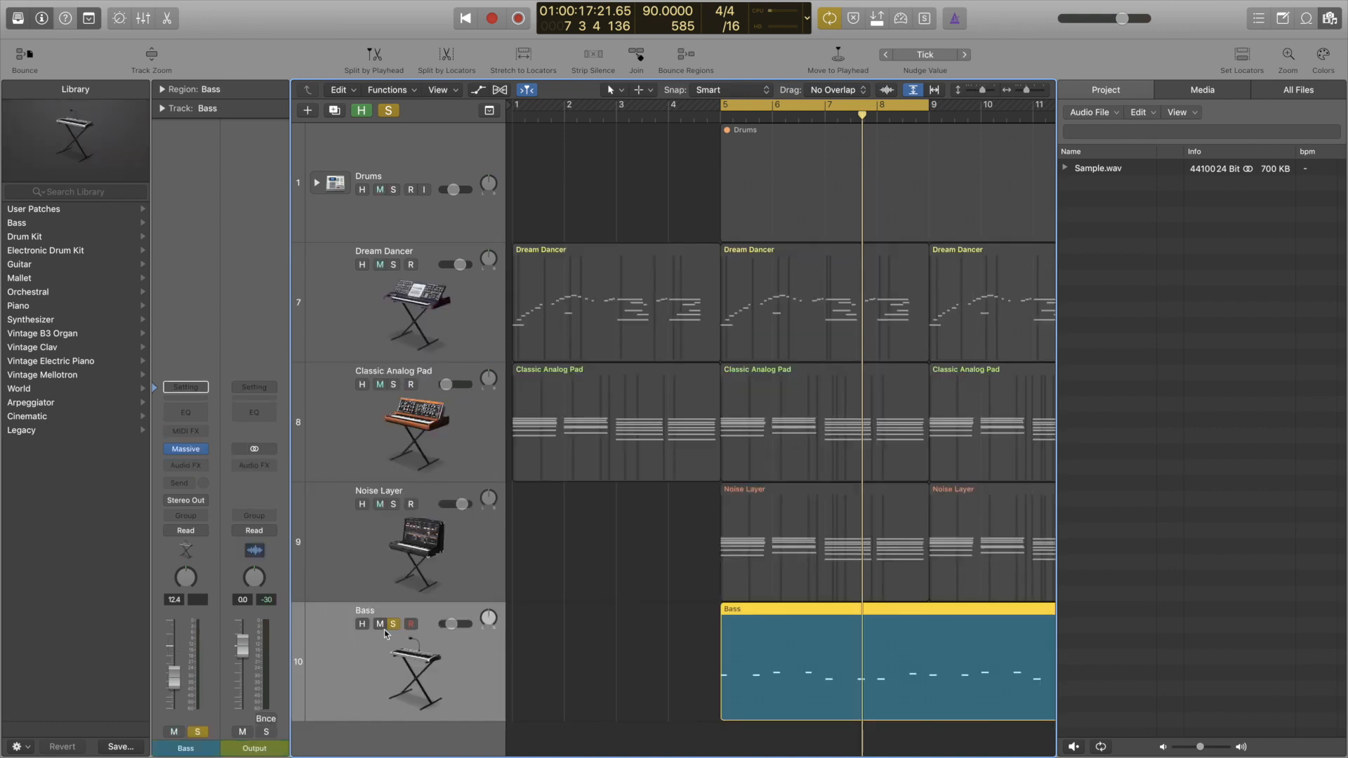
- Open the Massive instrument on the soloed Bass track and play the bass part
mouse_move(188, 453)
left_click(188, 452)
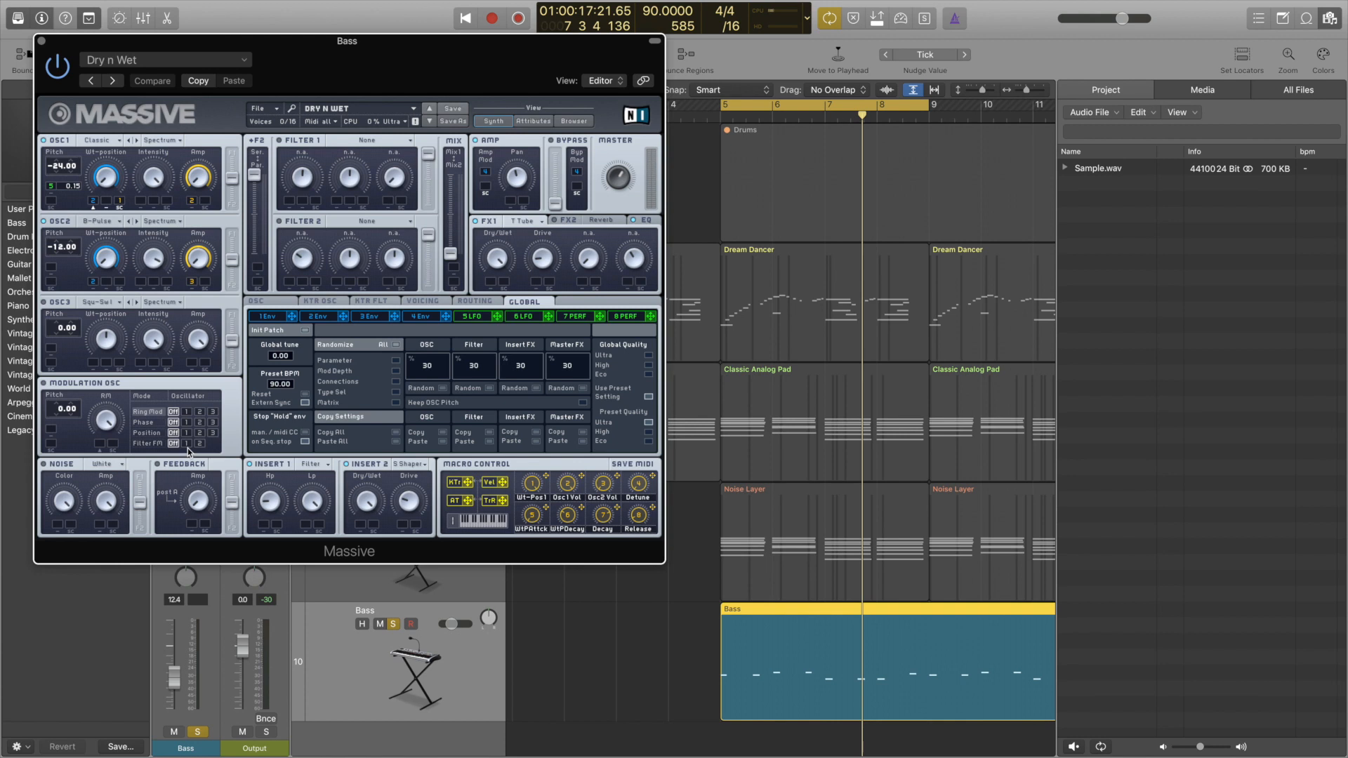
key("space")
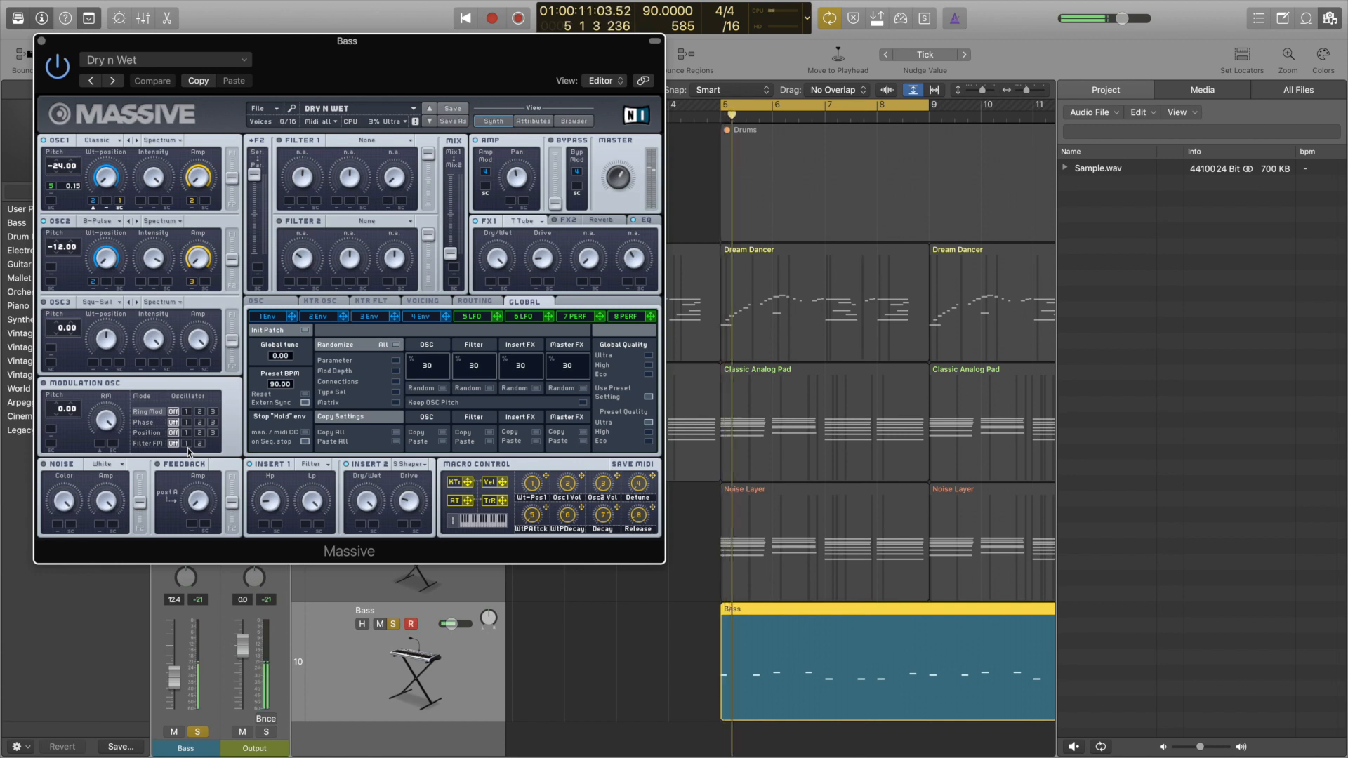